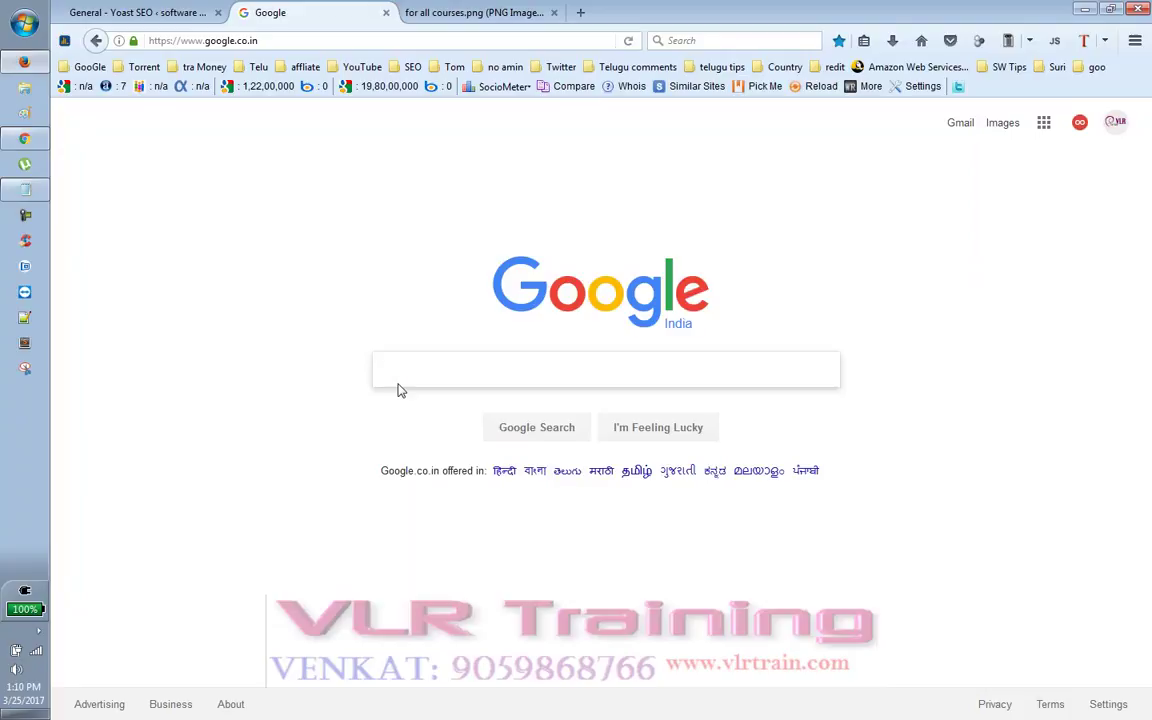
Step: Search Google for "google webmaster tools" and open the Google Search Console result
text(WE)
click(472, 396)
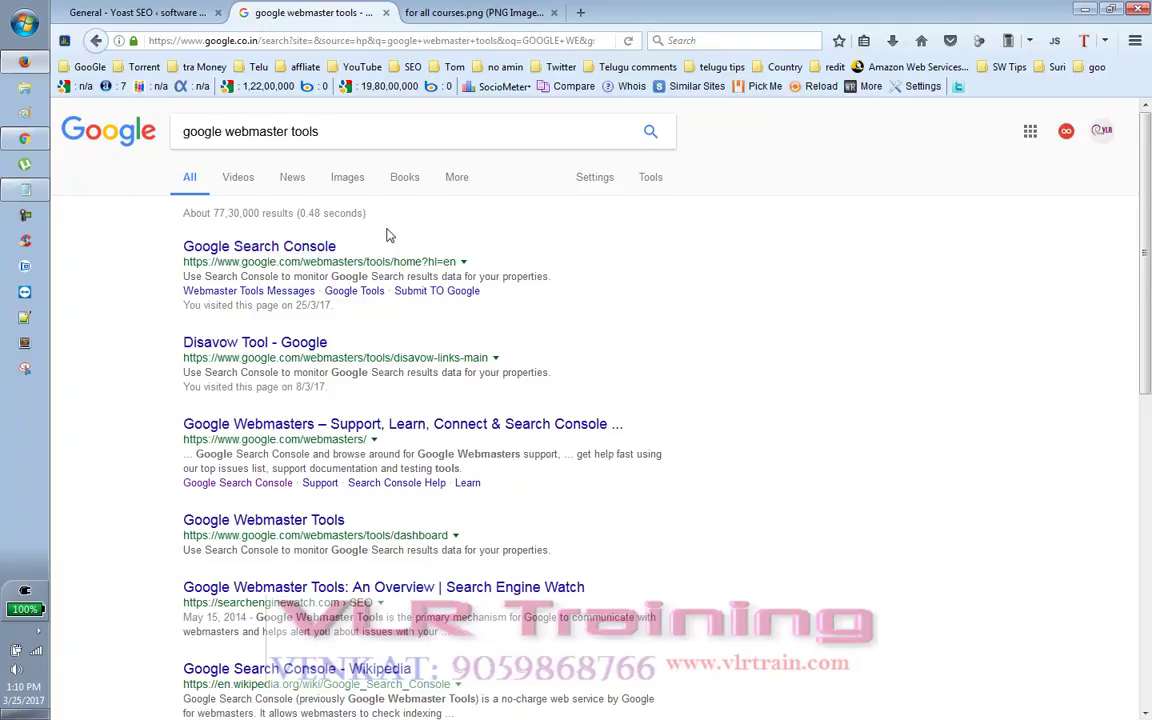
shift+click(288, 250)
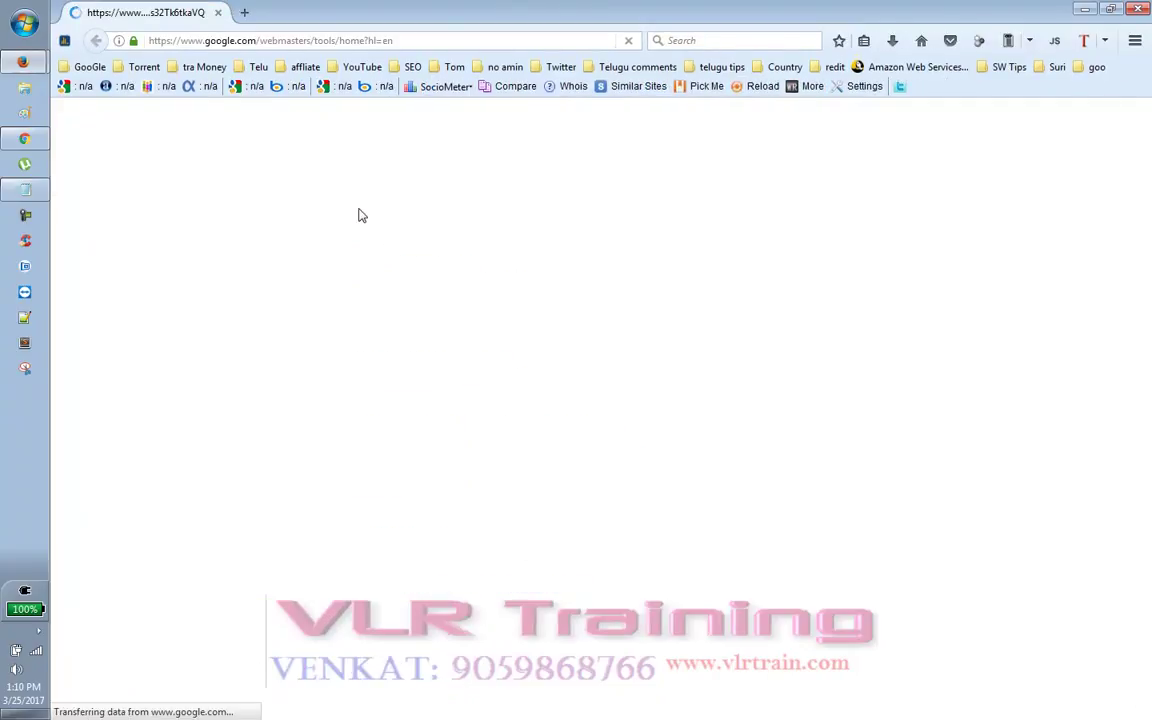
key(ctrl+w)
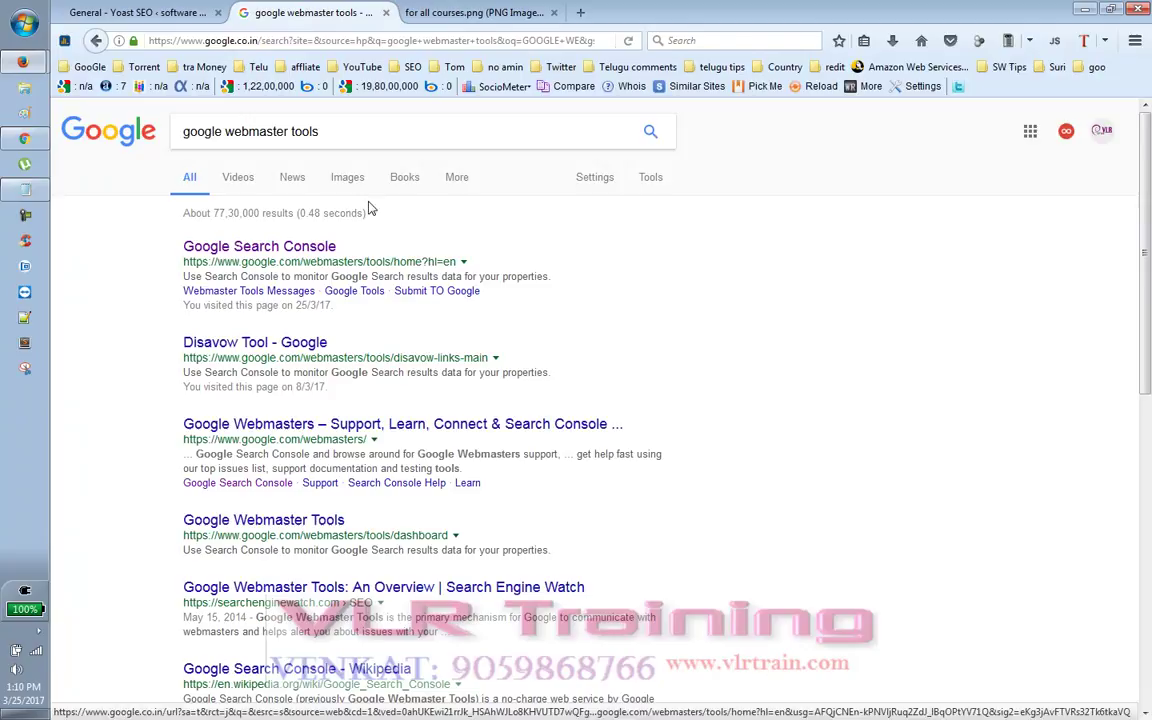
click(310, 245)
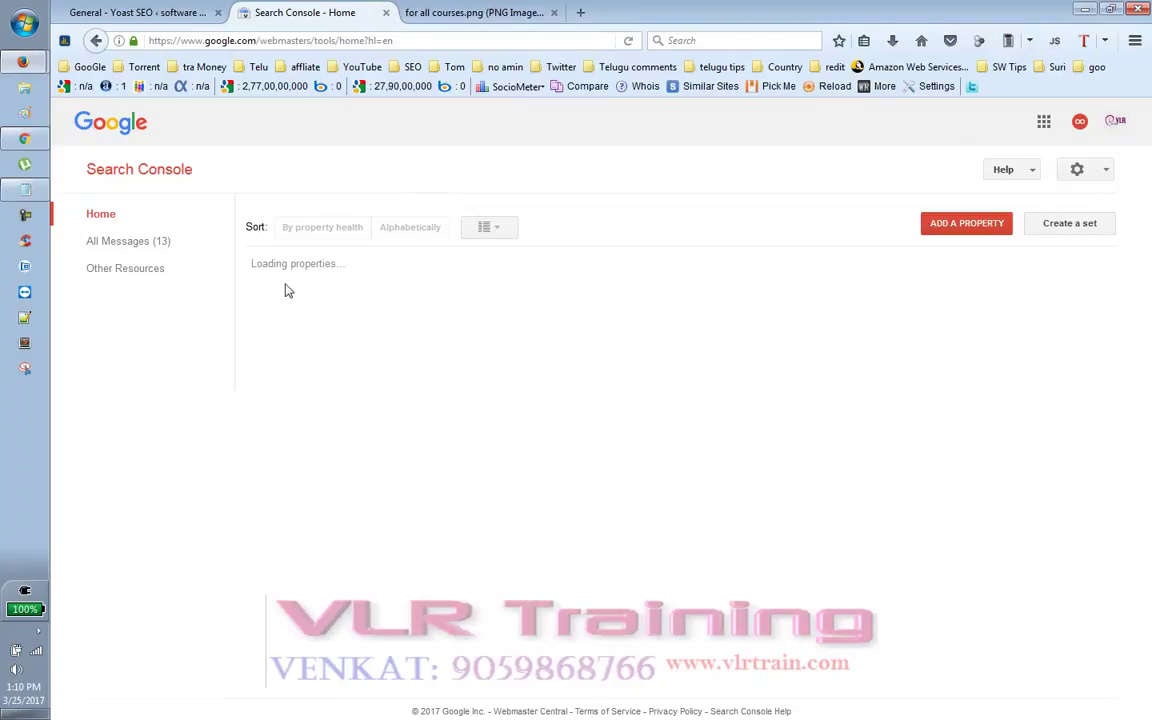
Step: Look through the Search Console property list and the popular Help topics
scroll(577, 319, down, 2)
scroll(577, 319, up, 2)
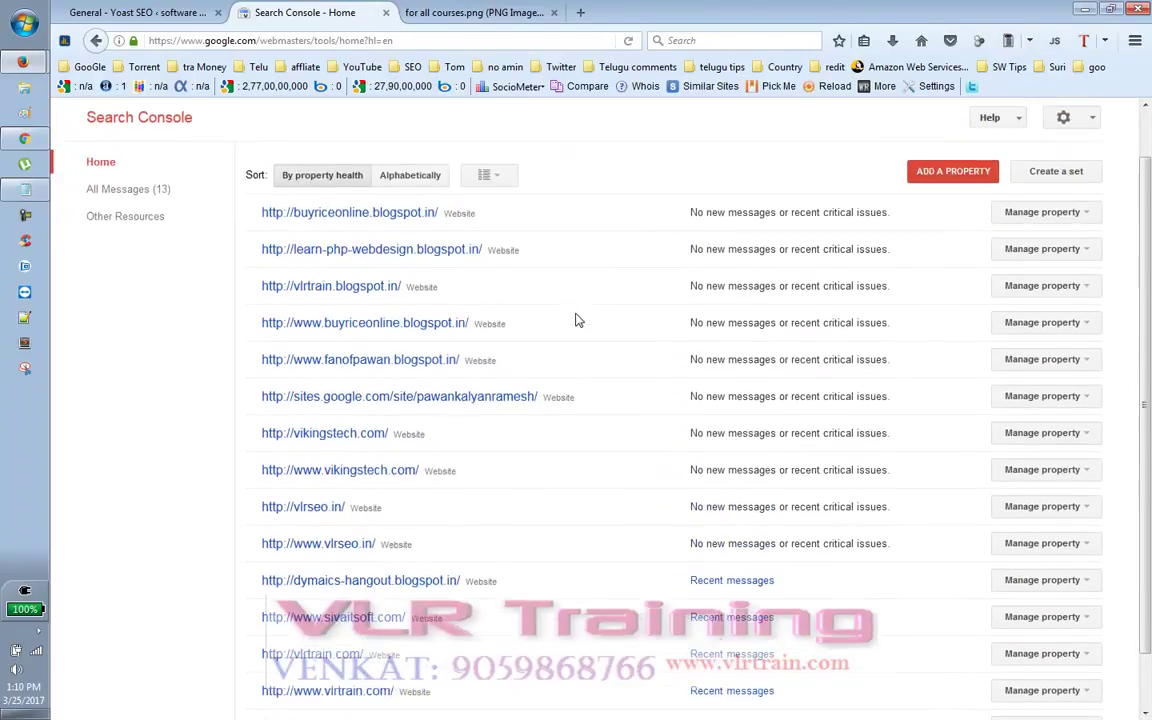
scroll(505, 366, down, 2)
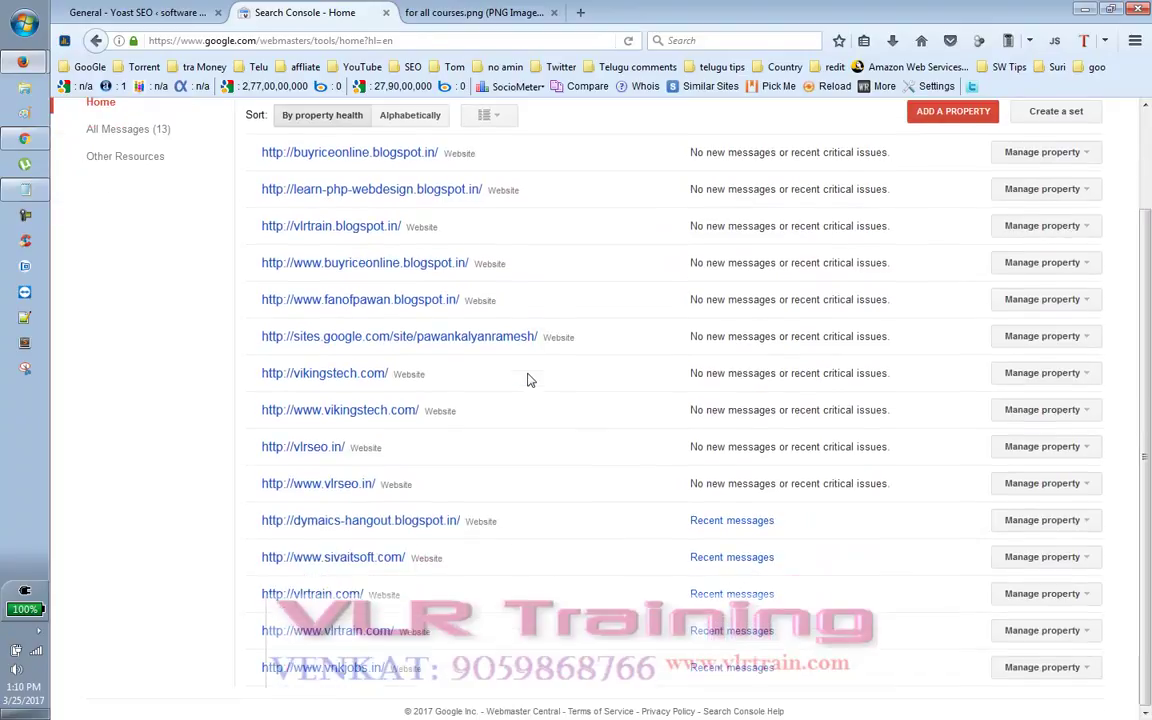
scroll(529, 380, up, 2)
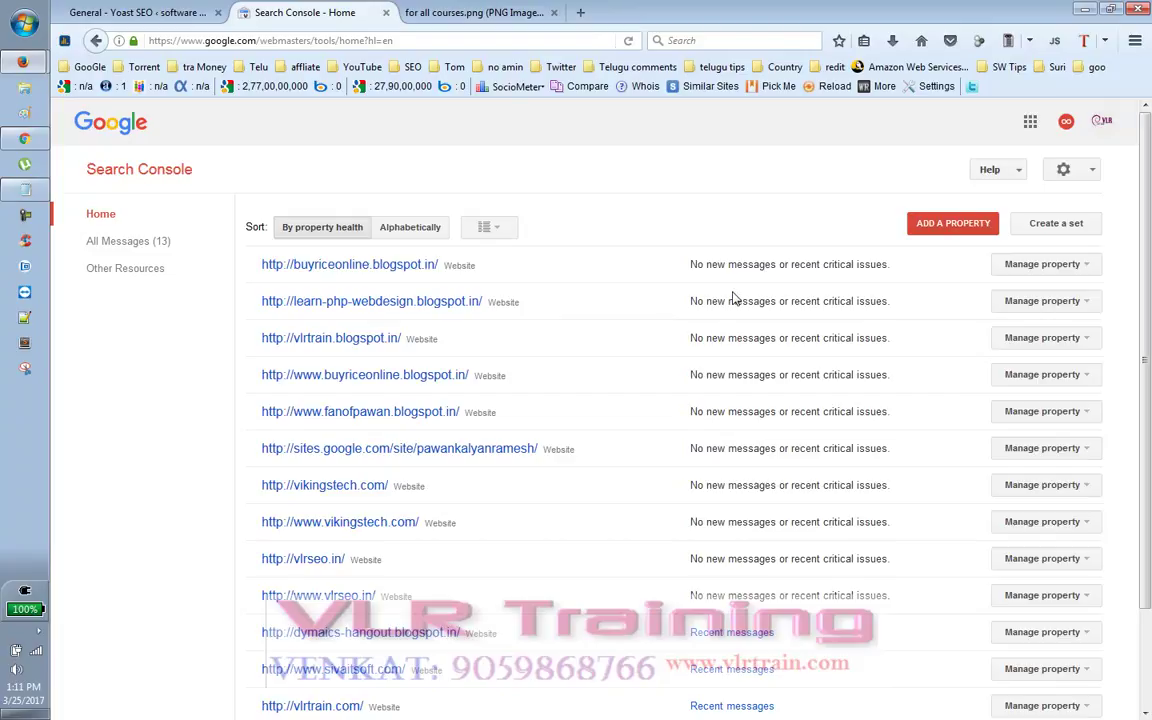
key(F5)
click(1019, 183)
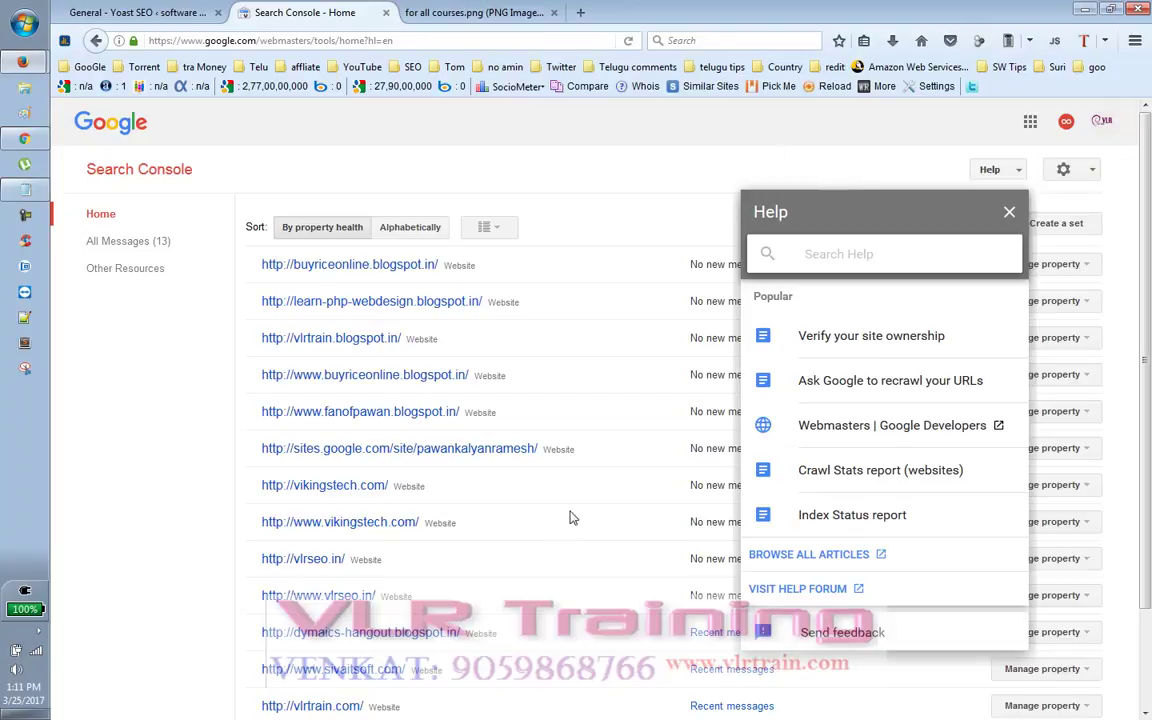
click(1012, 218)
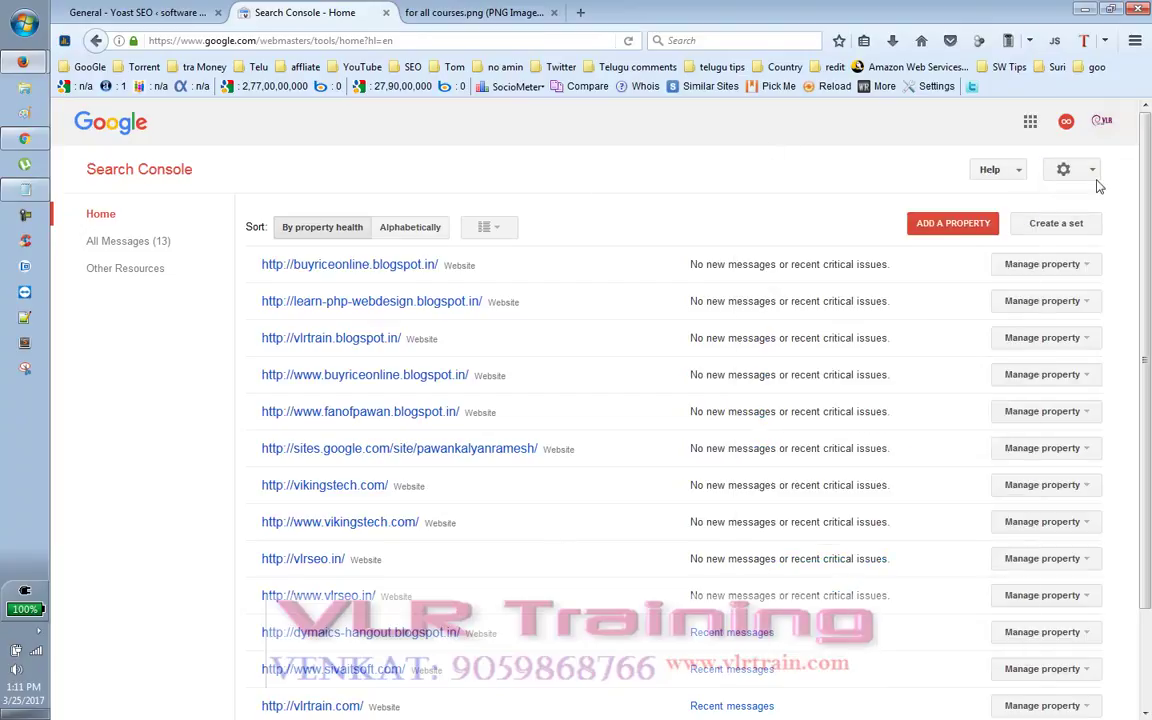
Step: View the email notification setting in Search Console Preferences and return to the home page
click(1089, 174)
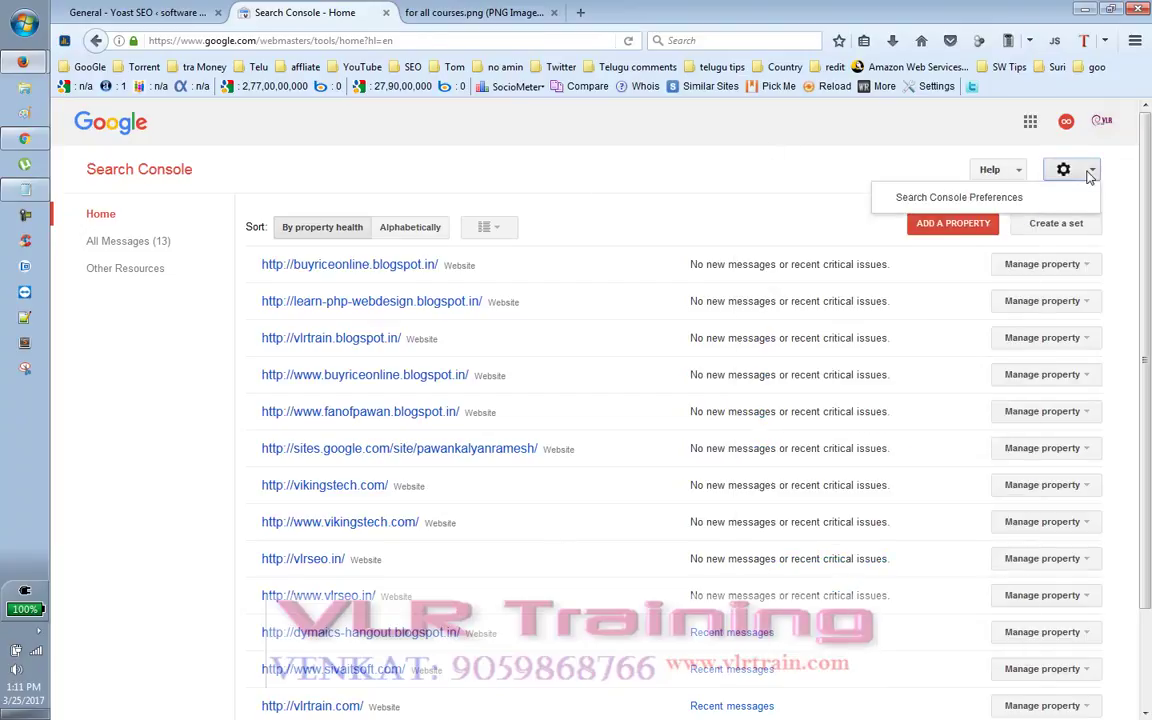
click(1026, 210)
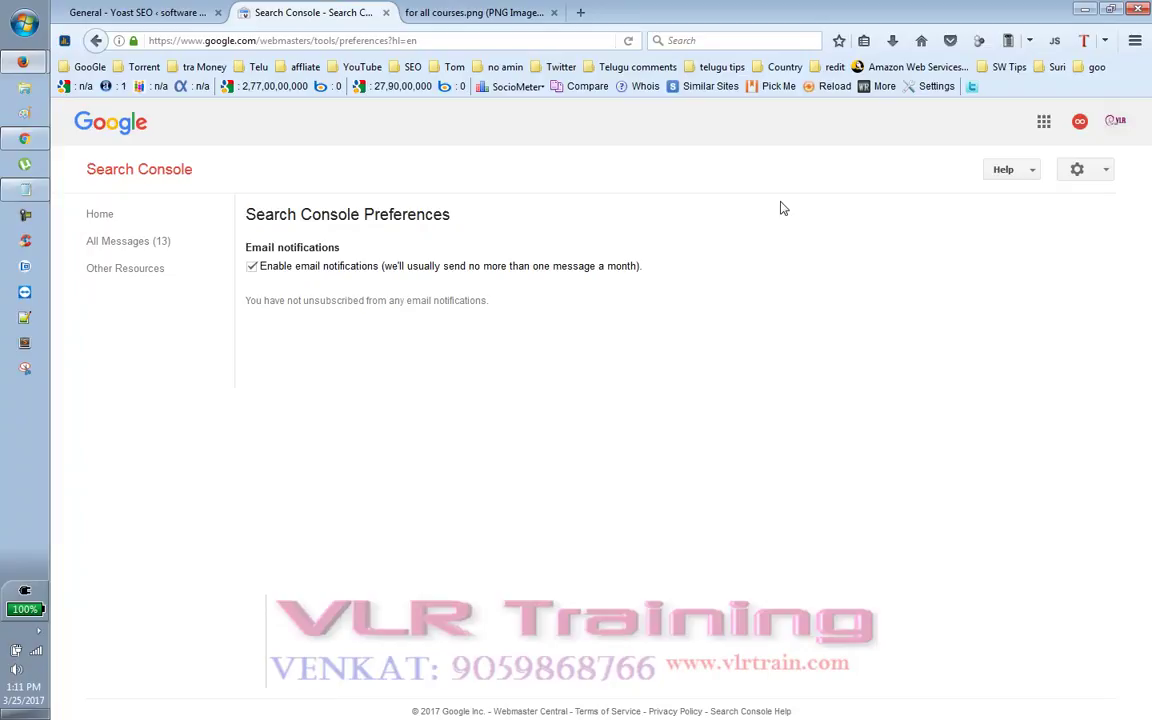
click(133, 176)
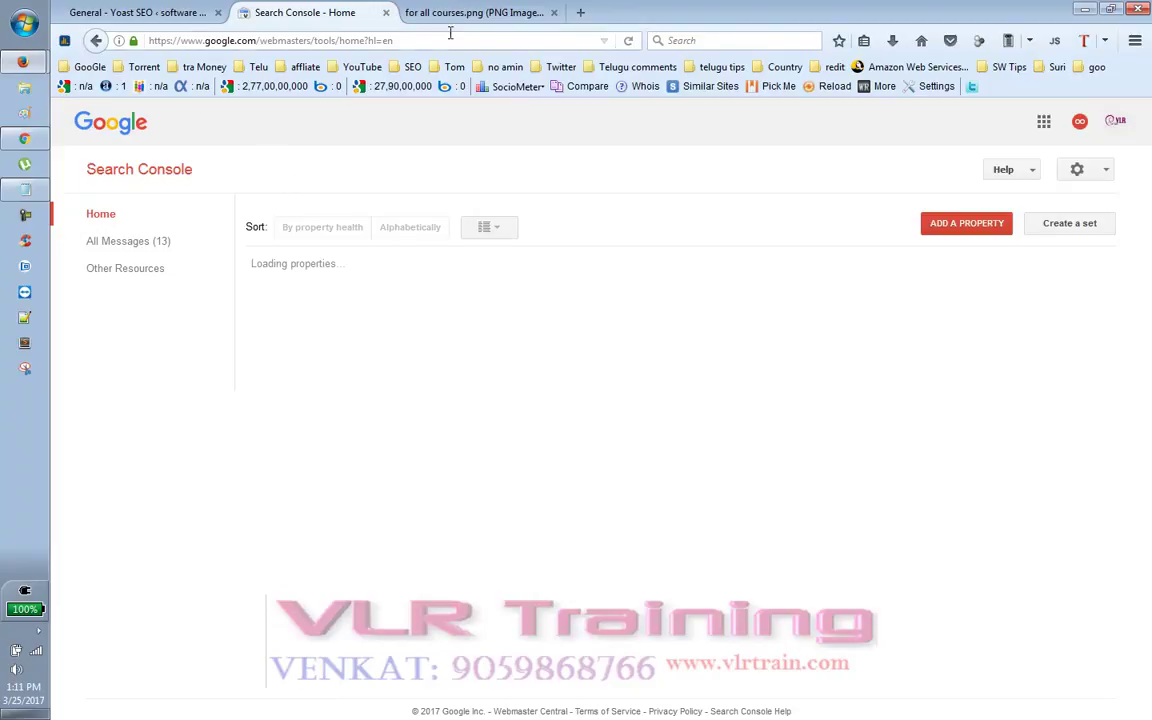
click(148, 11)
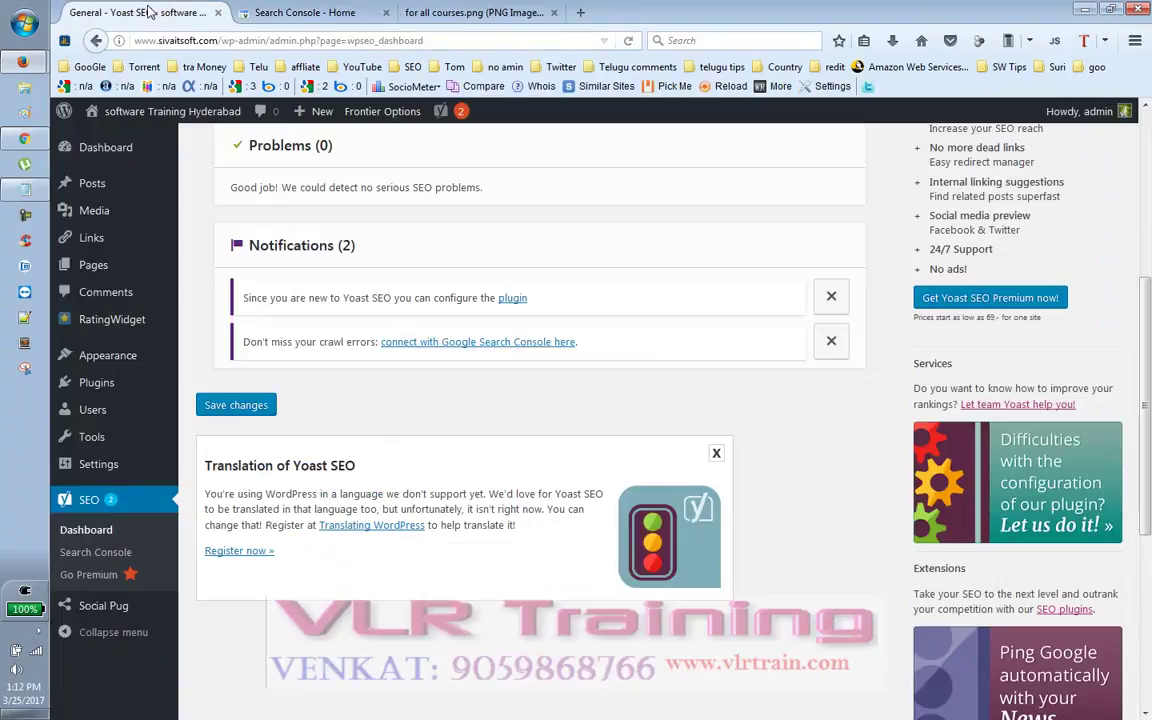
drag(216, 42, 145, 45)
right_click(158, 42)
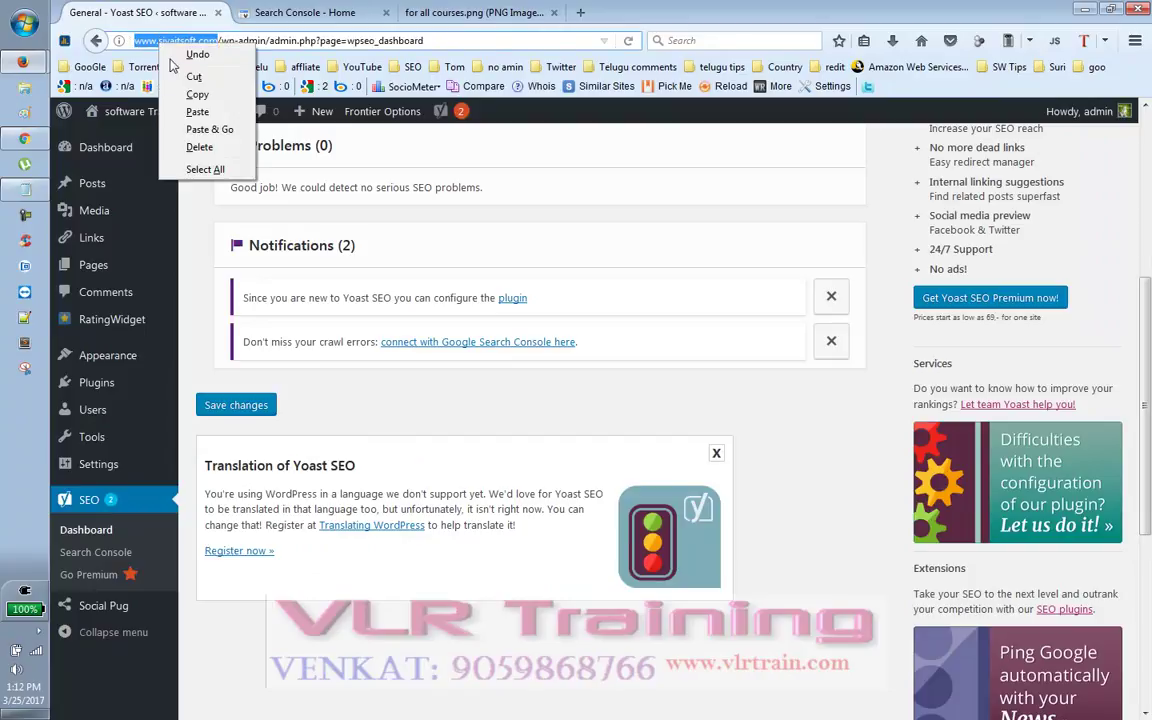
click(176, 90)
click(300, 12)
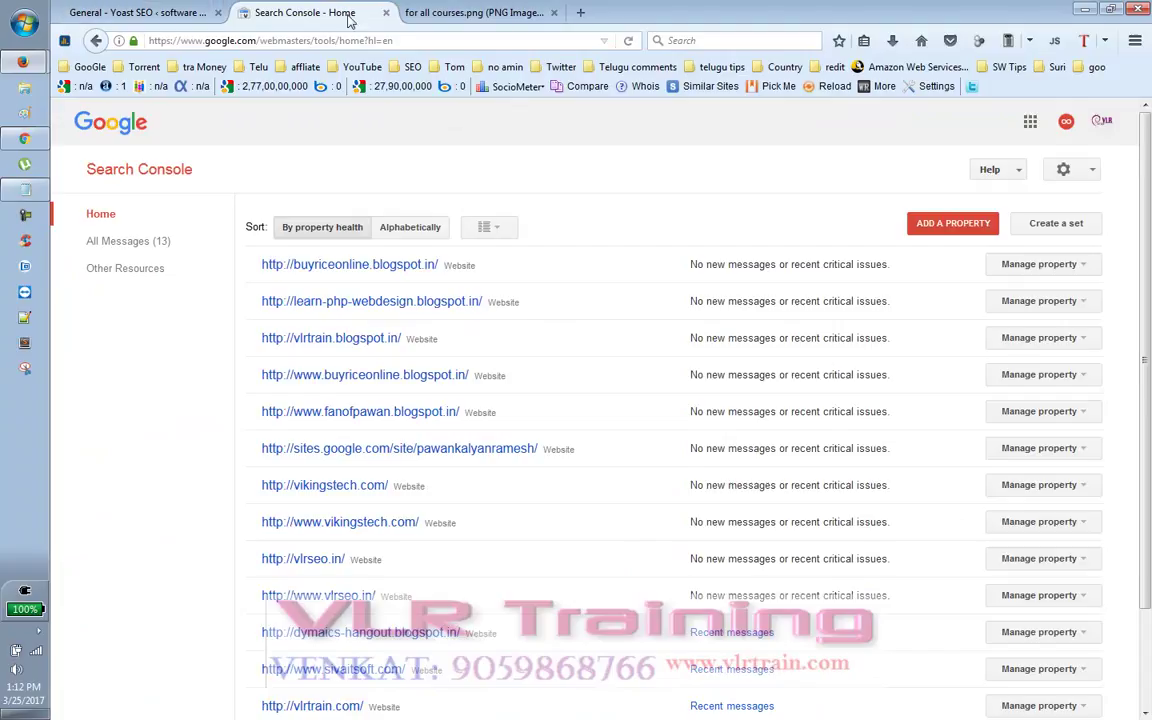
click(955, 225)
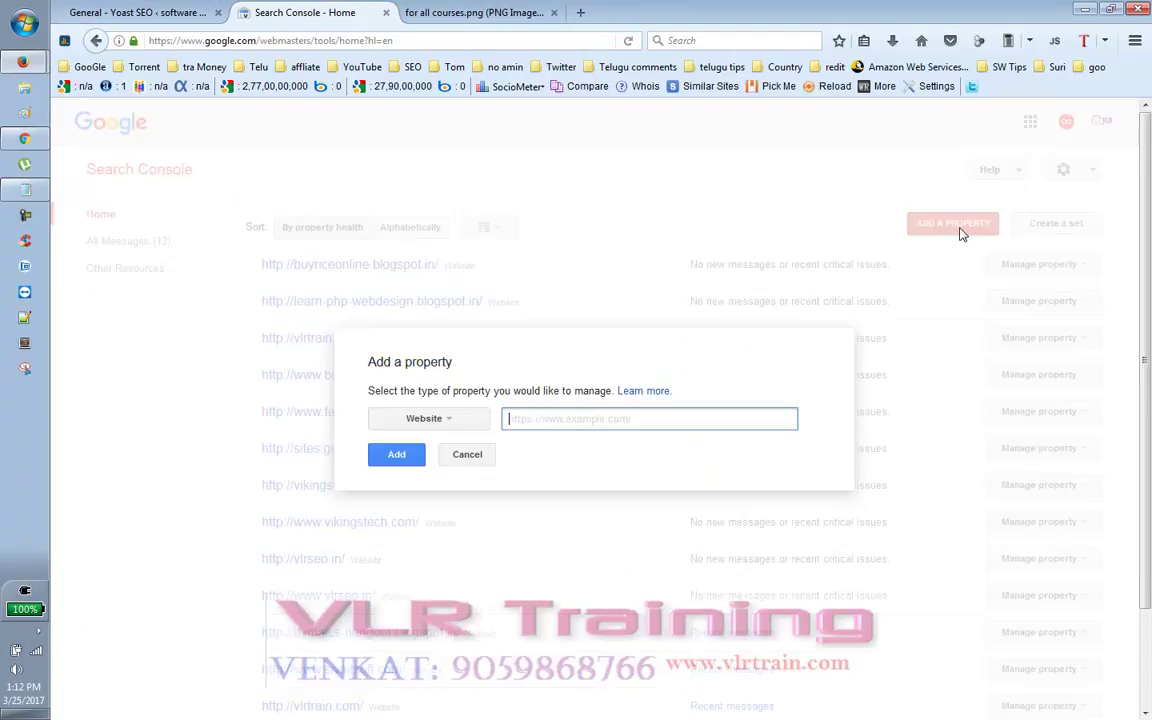
click(445, 419)
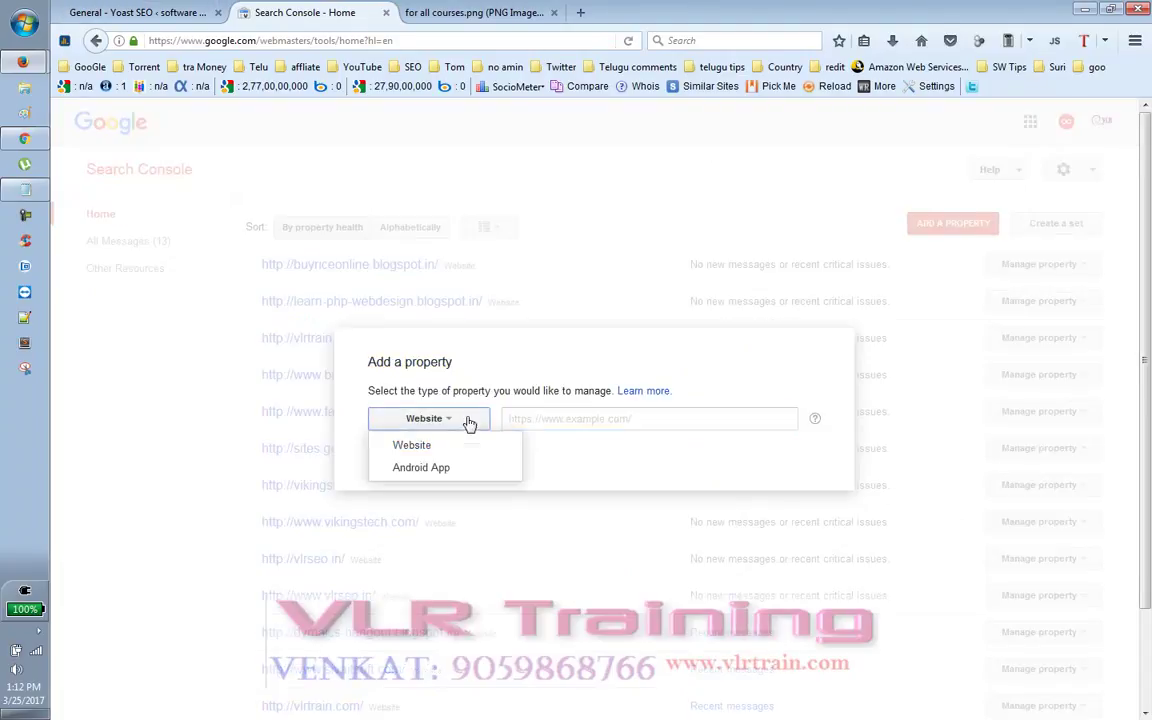
click(448, 477)
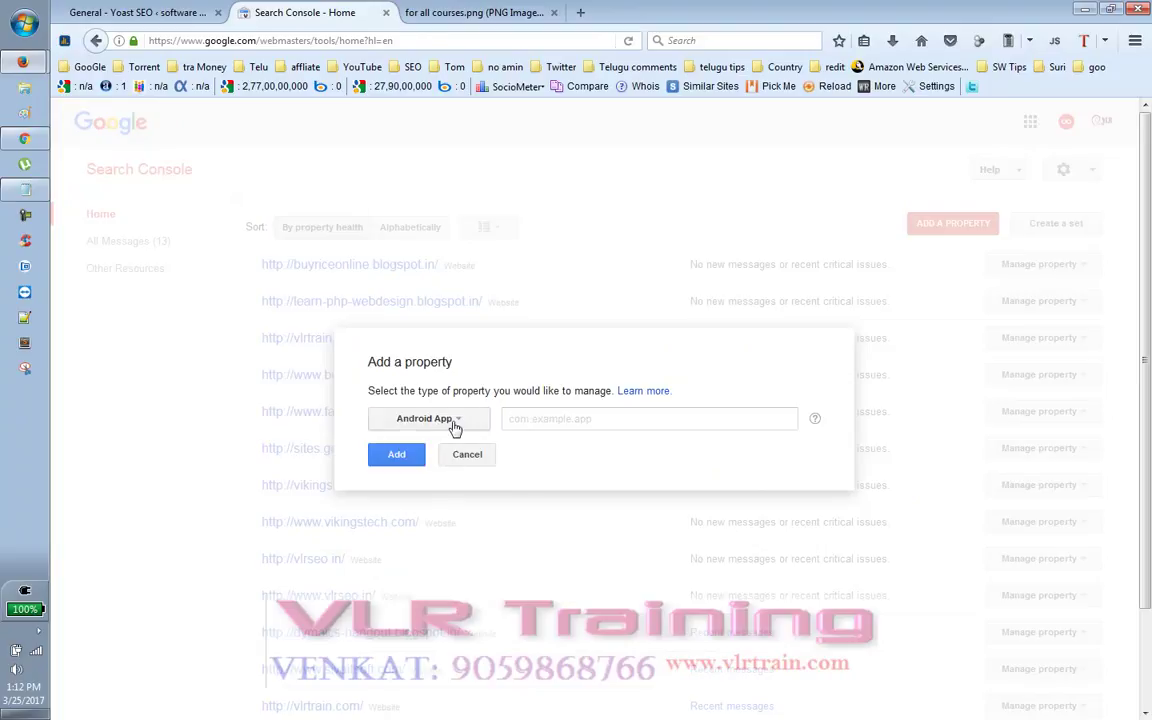
click(452, 421)
click(448, 450)
click(552, 417)
key(ctrl+v)
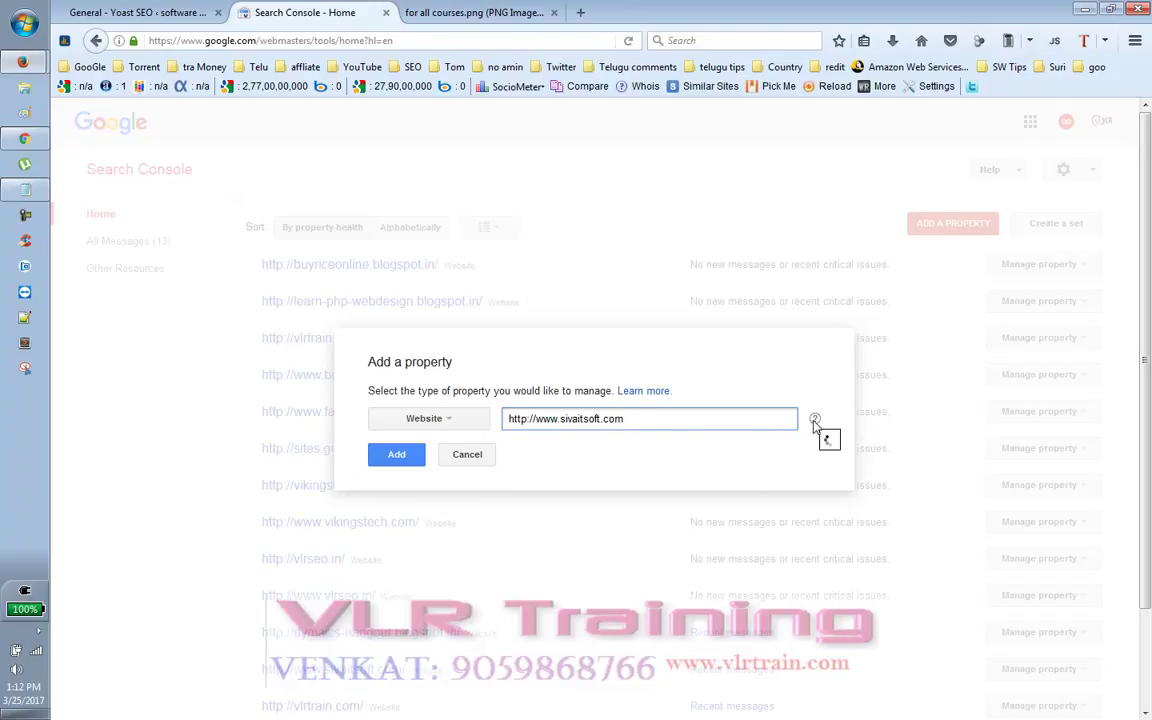
mouse_move(810, 426)
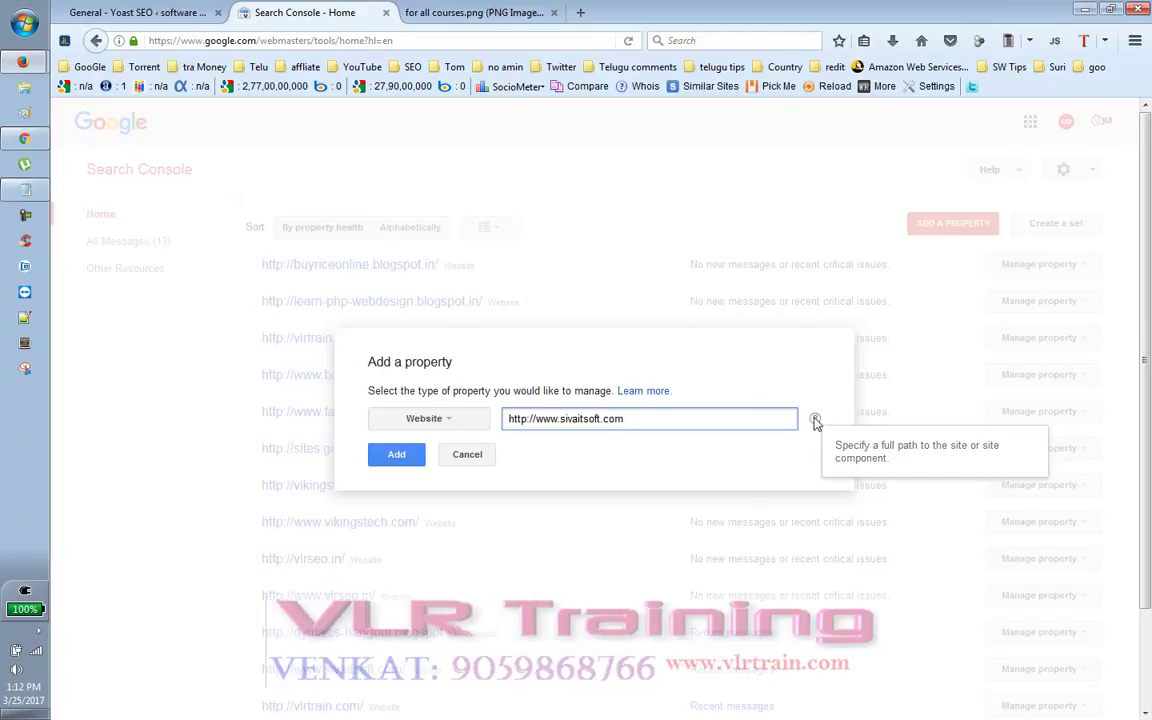
Step: Open the Learn more help on adding a property and read the article on adding a website property
right_click(648, 397)
click(698, 405)
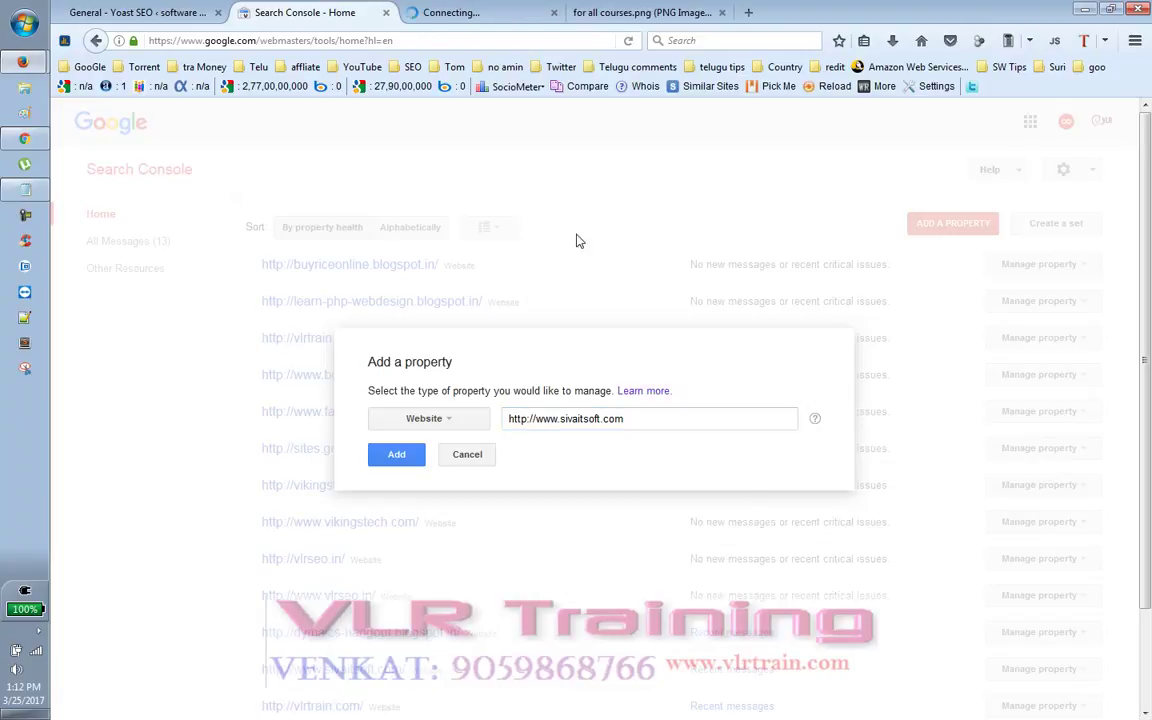
click(478, 14)
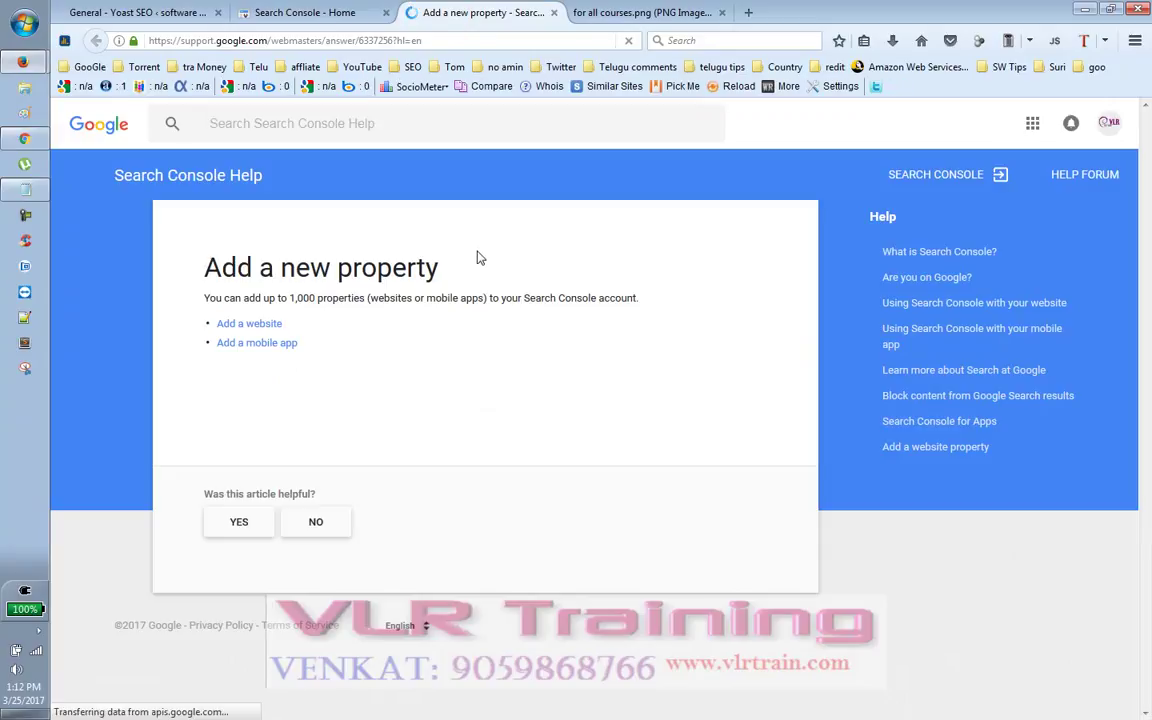
click(258, 326)
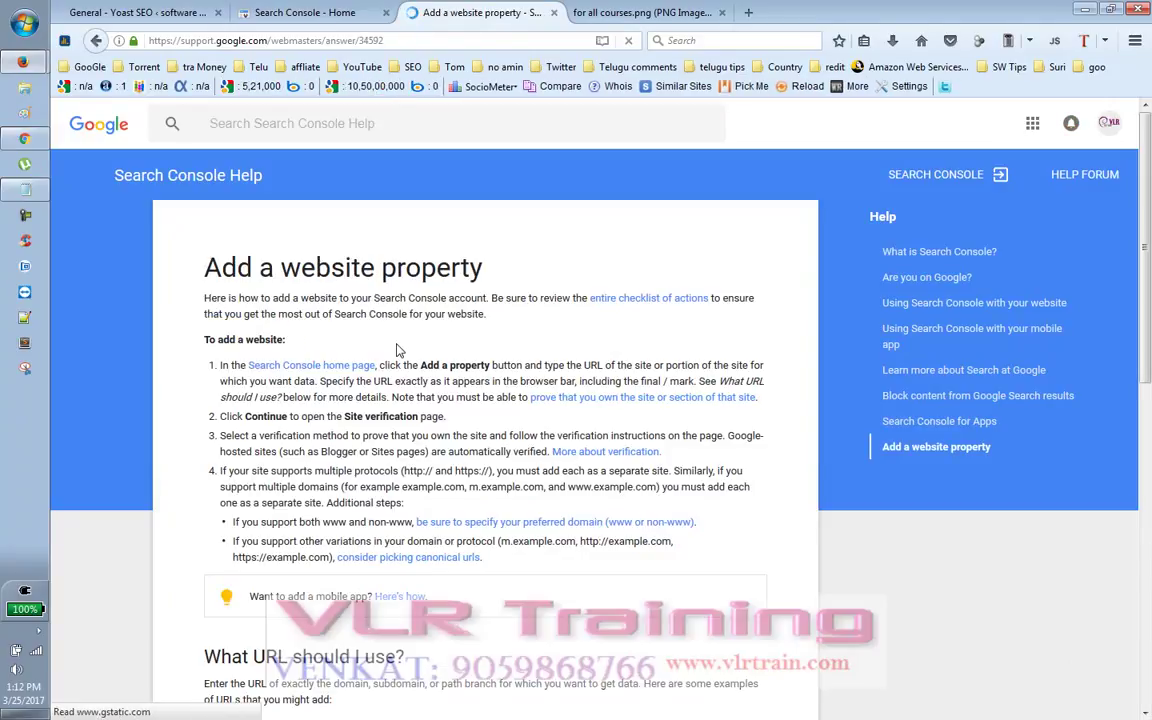
scroll(475, 353, down, 5)
scroll(475, 353, down, 7)
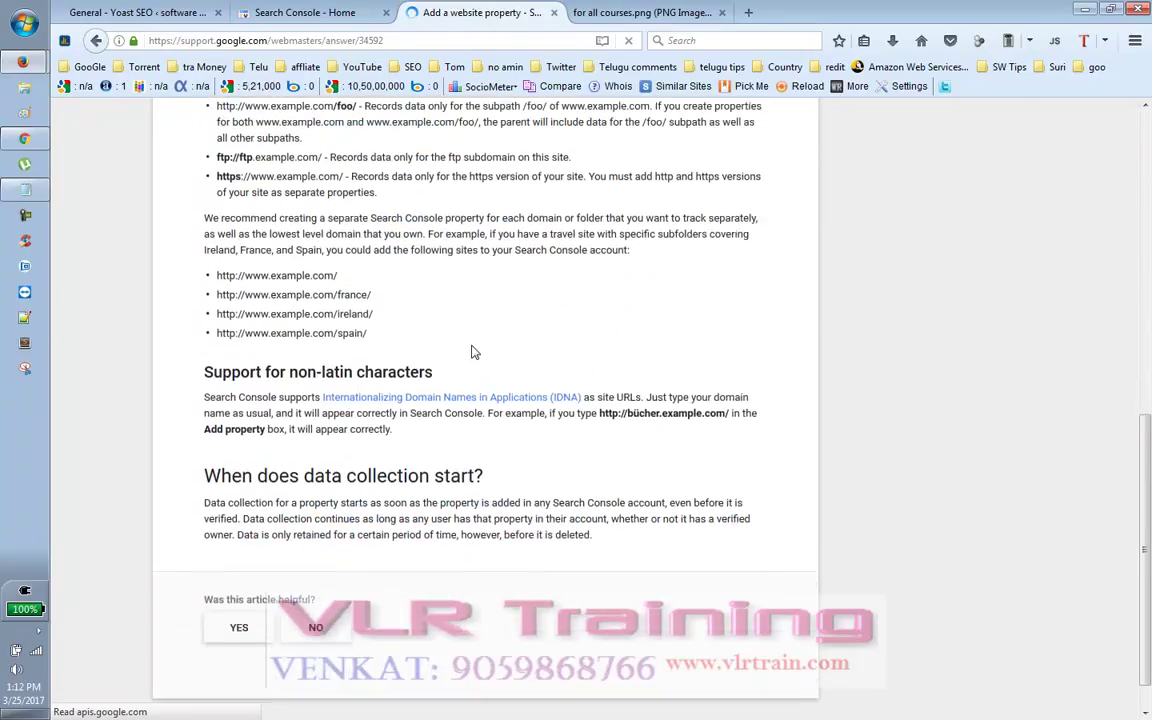
scroll(475, 353, up, 12)
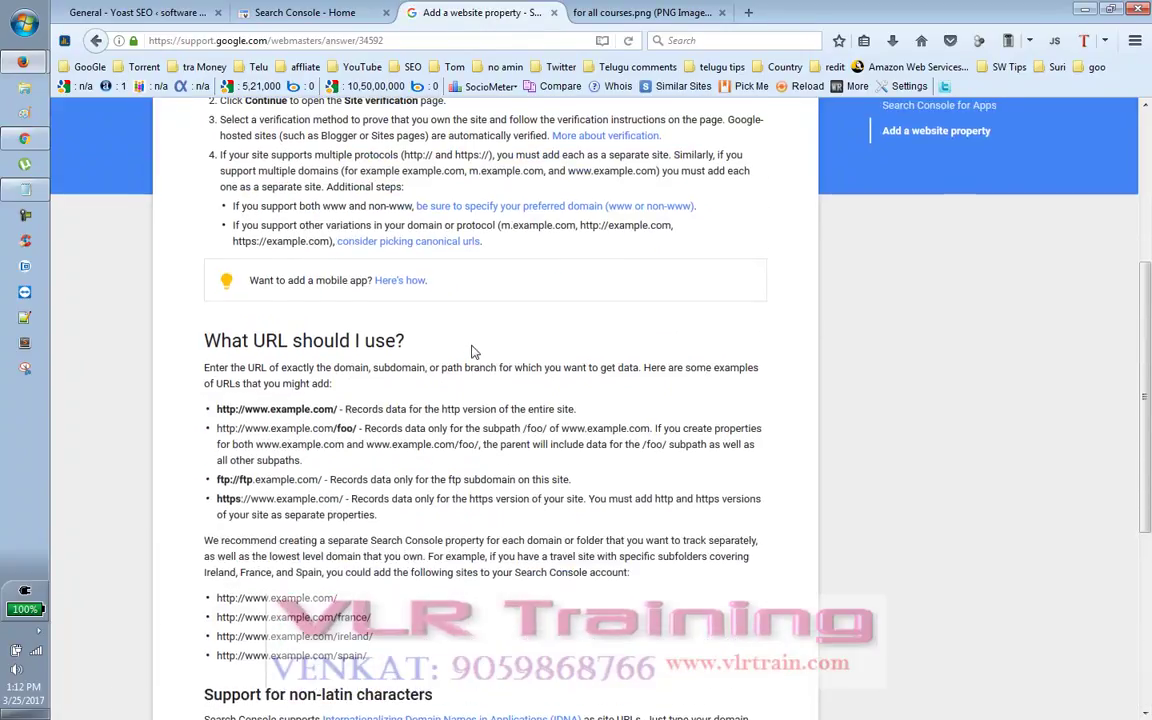
scroll(473, 345, up, 1)
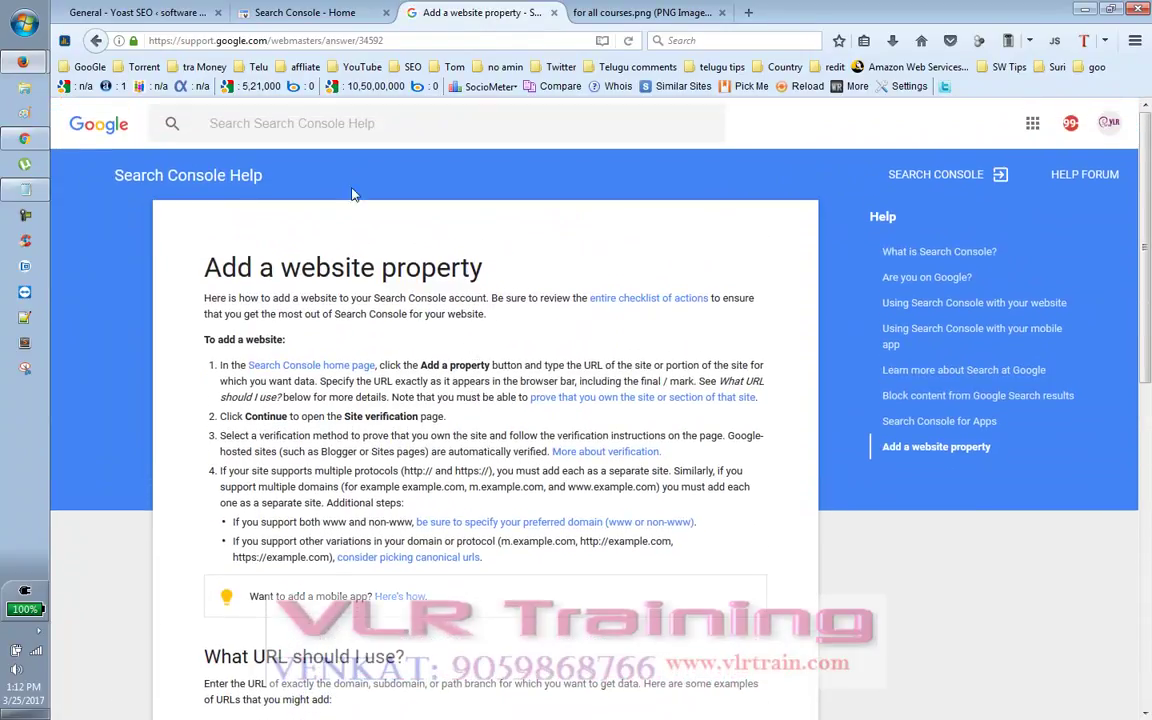
click(139, 10)
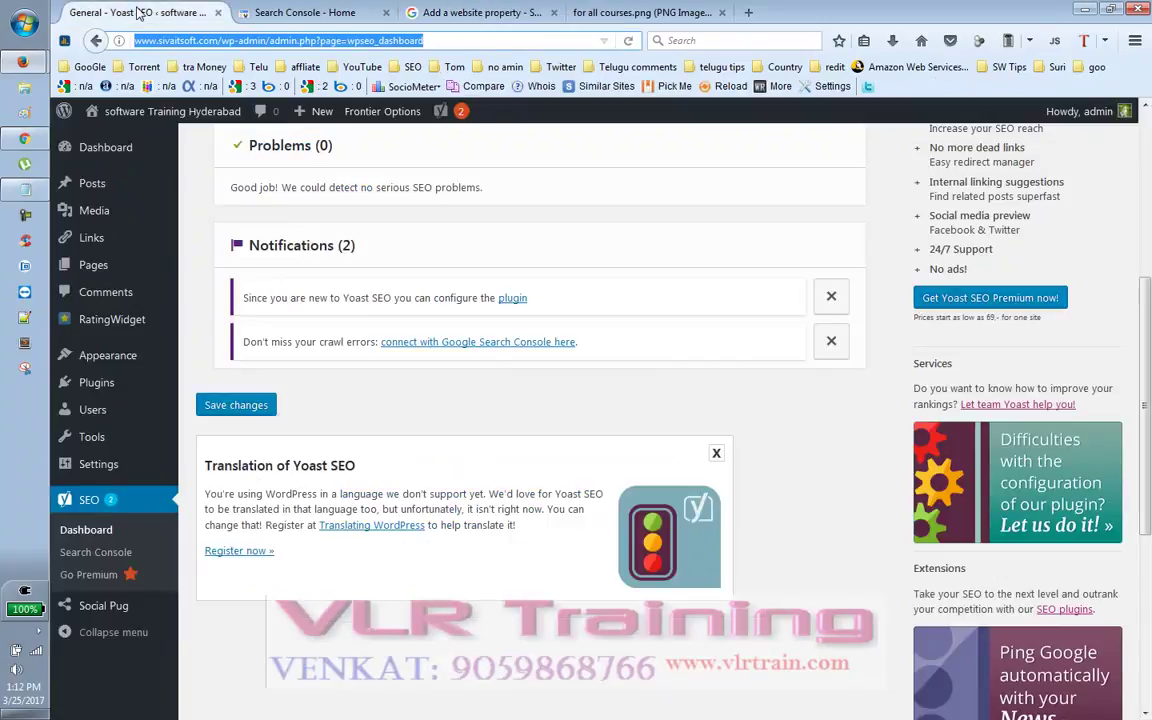
click(131, 118)
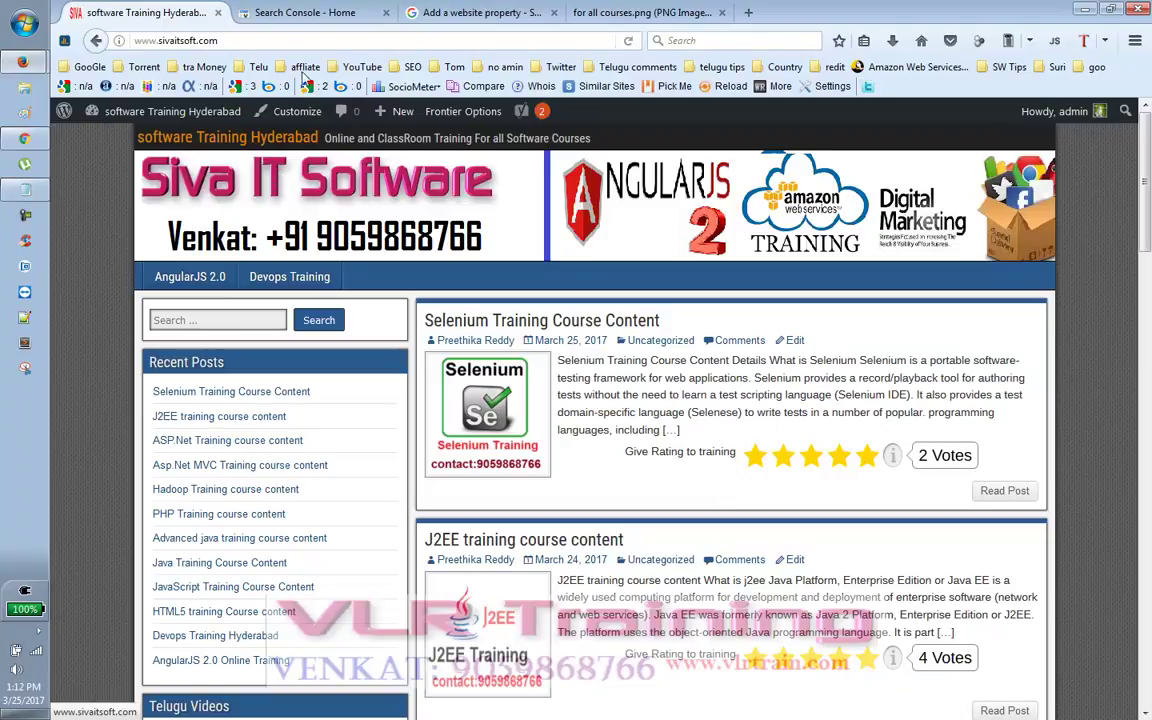
click(305, 13)
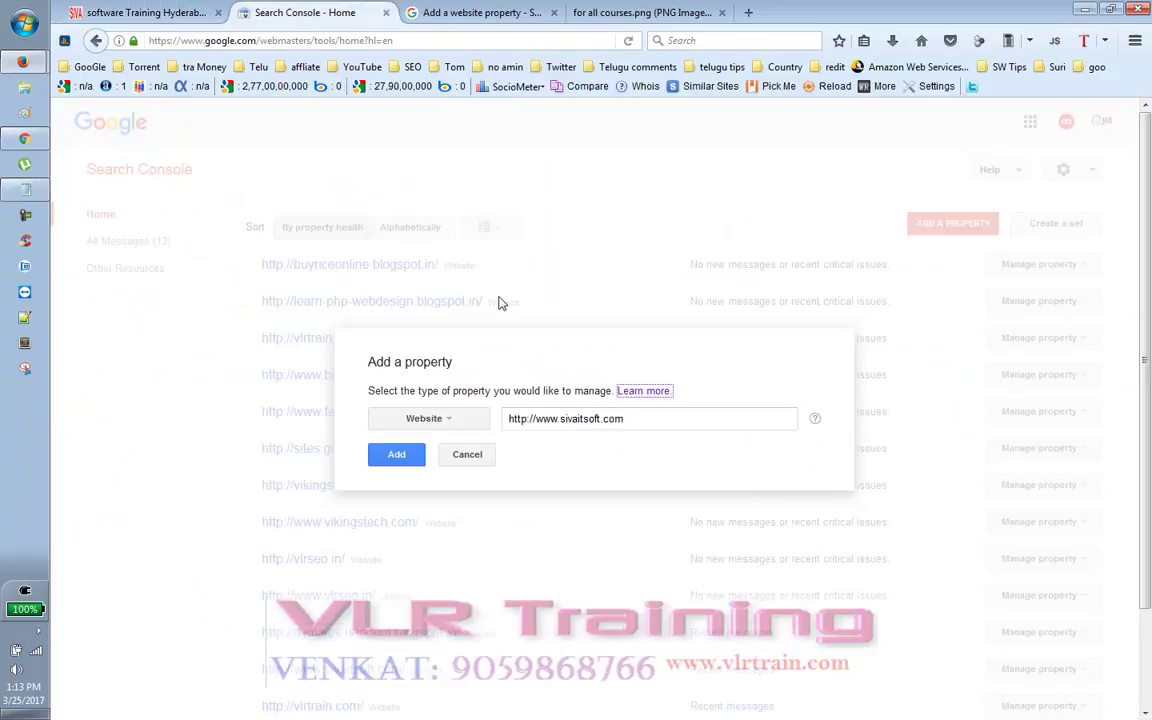
click(397, 458)
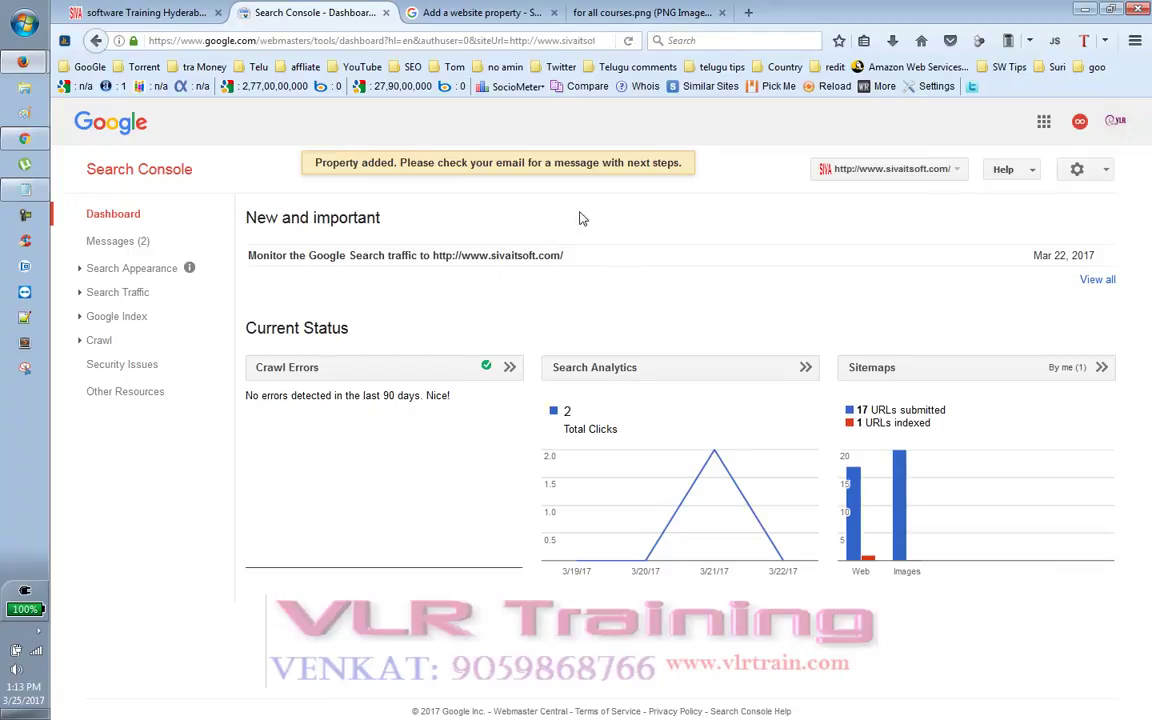
click(119, 175)
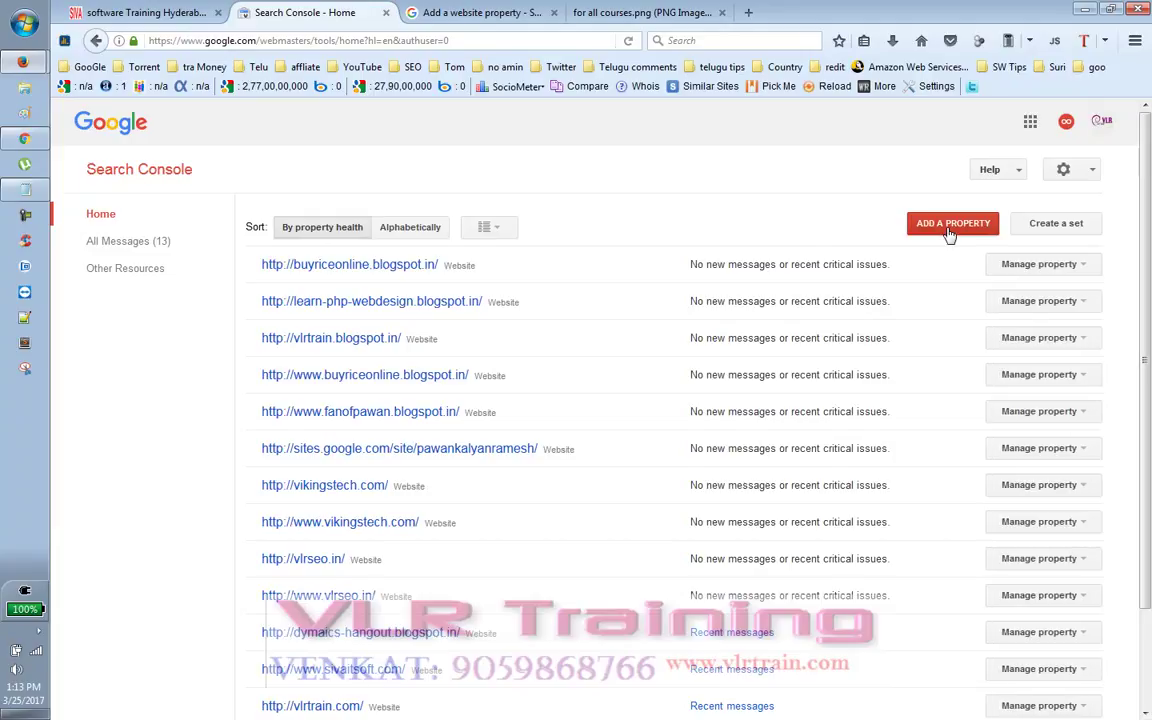
click(950, 228)
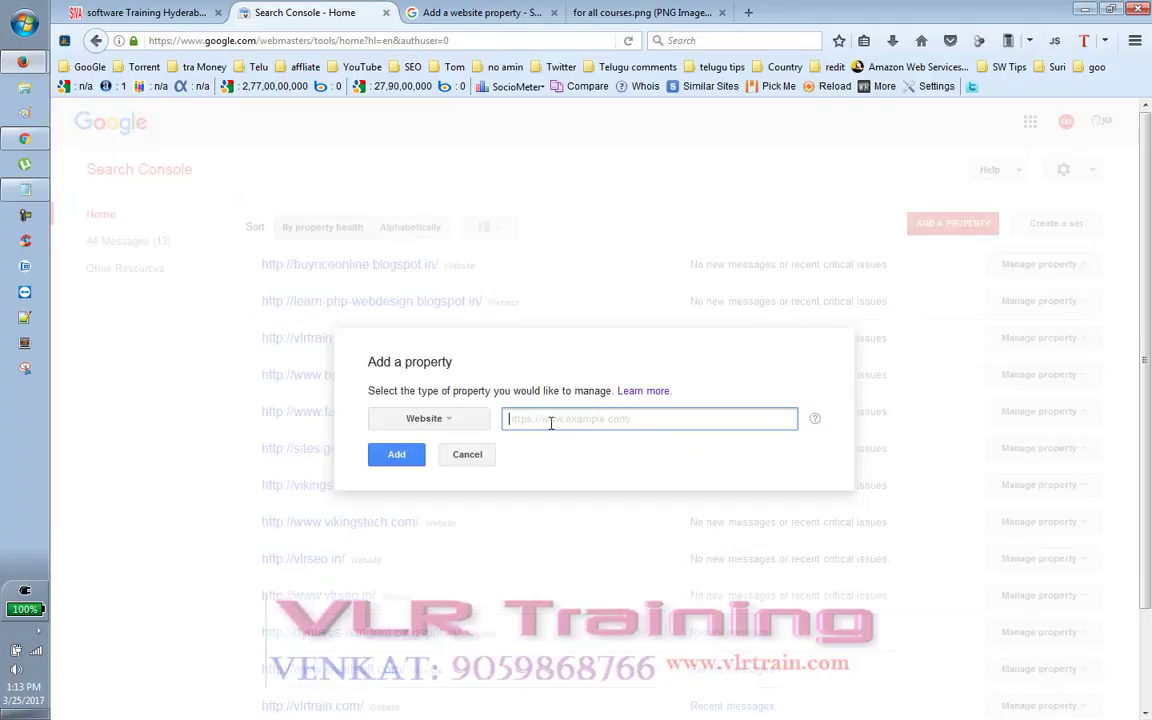
text(http://www.sivasoft.com)
click(603, 419)
text(1)
click(403, 462)
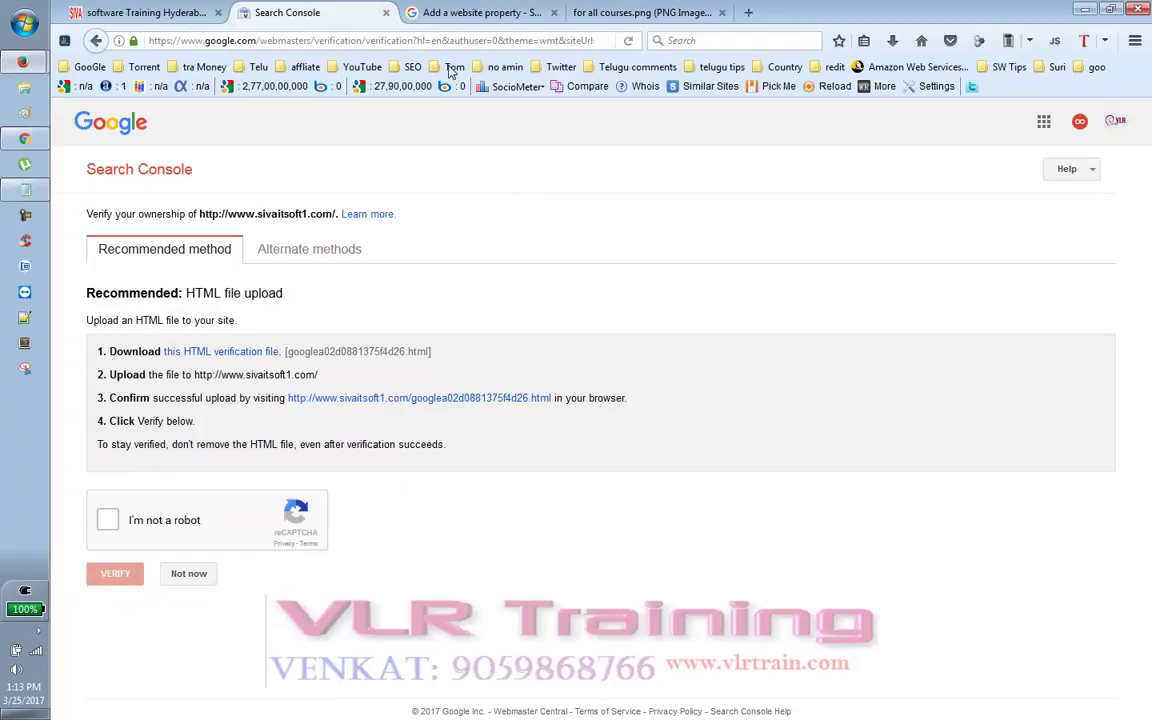
Step: Visit the GoDaddy website in a new browser tab and open the File Manager from the hosting account's cPanel
key(ctrl+t)
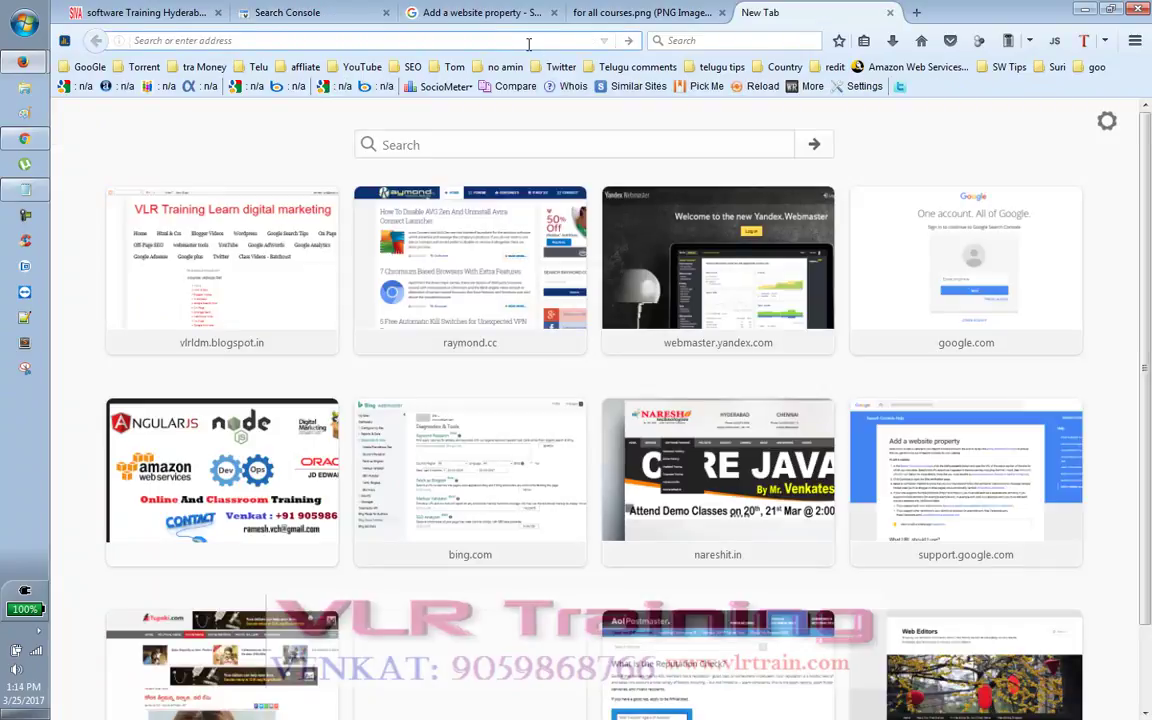
text(god)
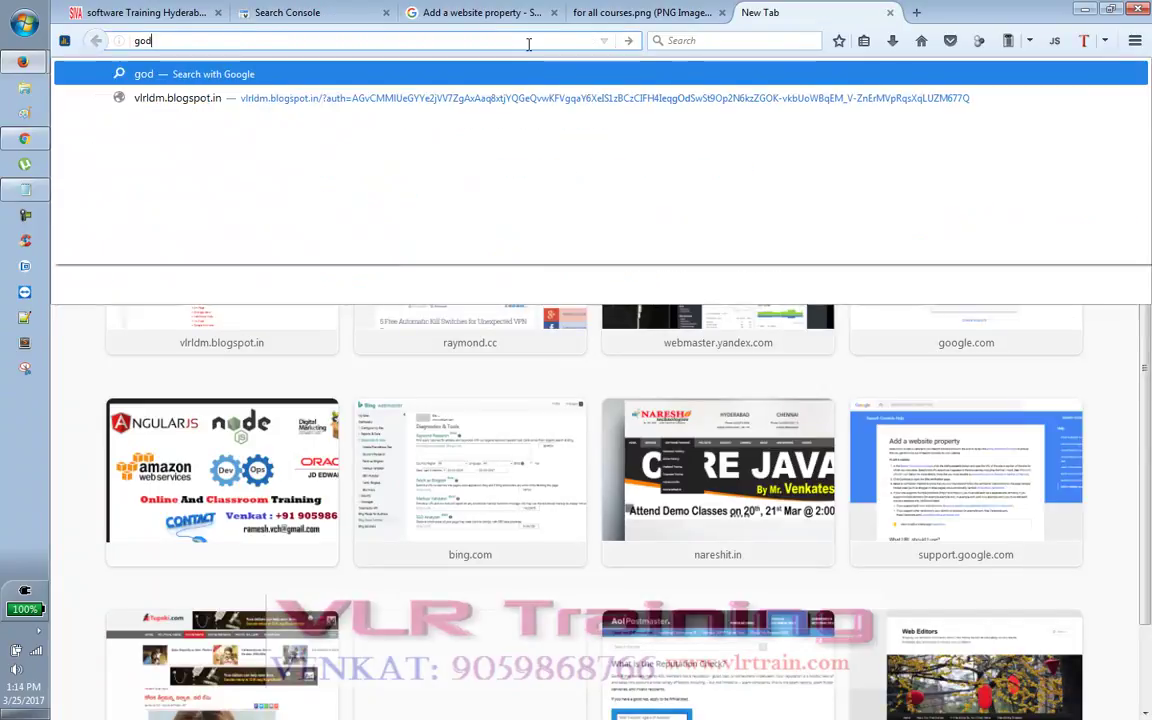
text(addy)
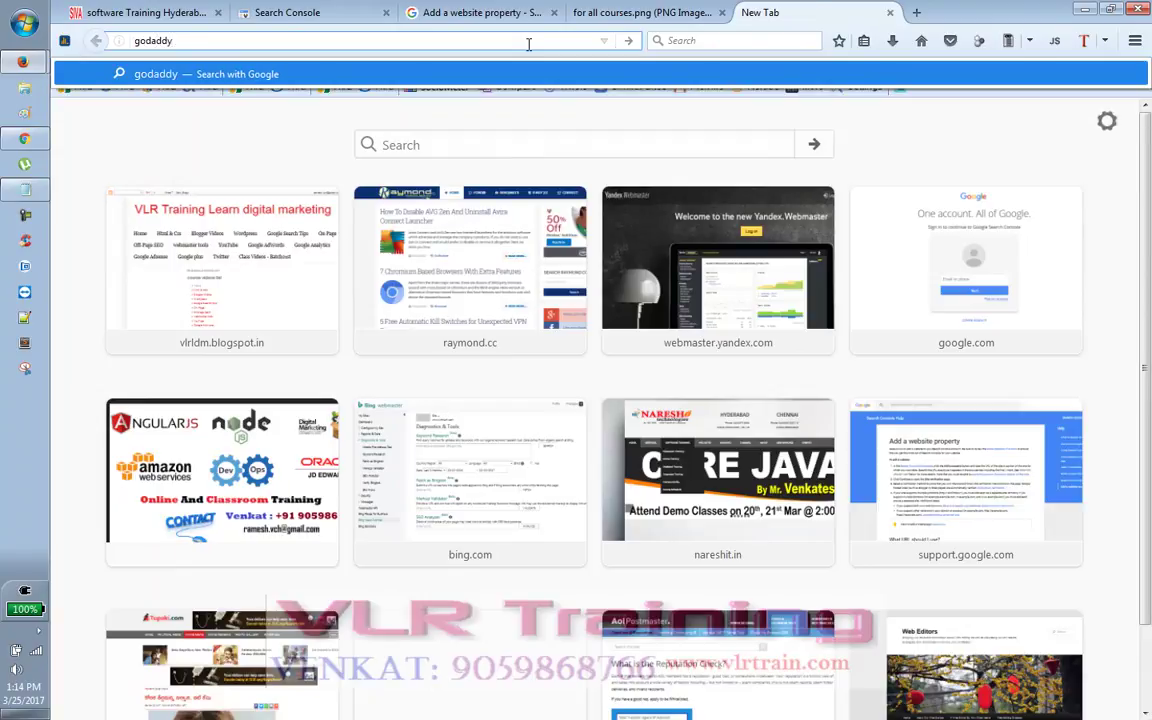
key(ctrl+Return)
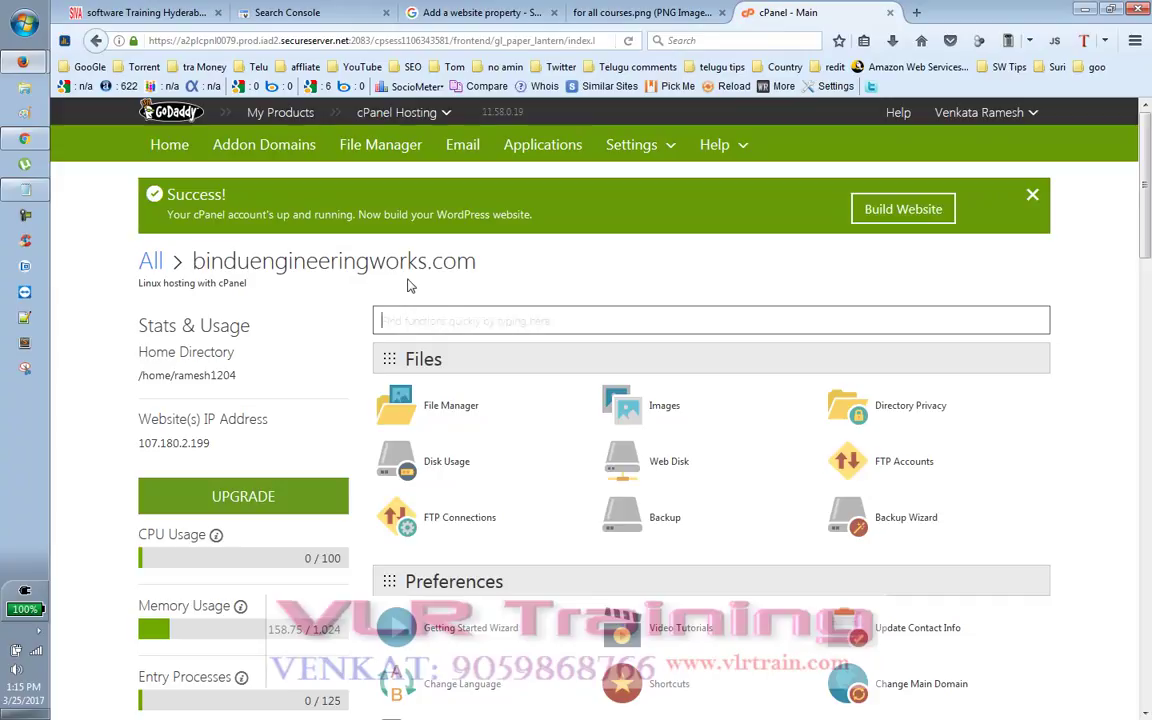
click(452, 407)
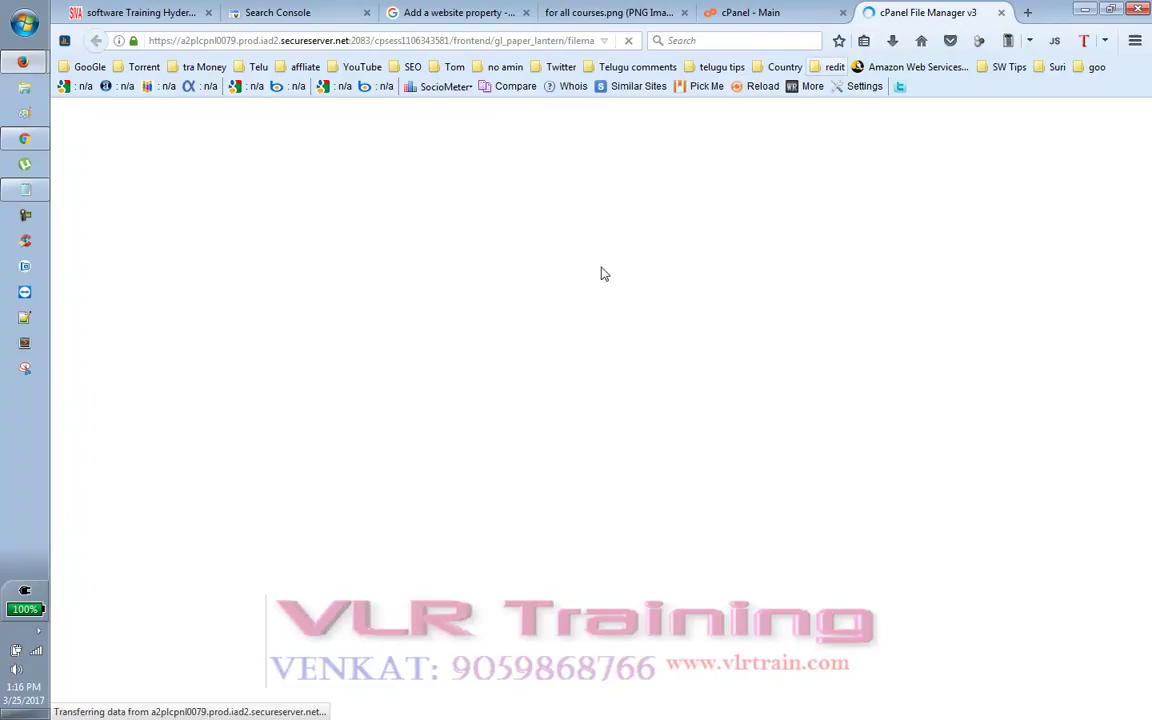
click(288, 22)
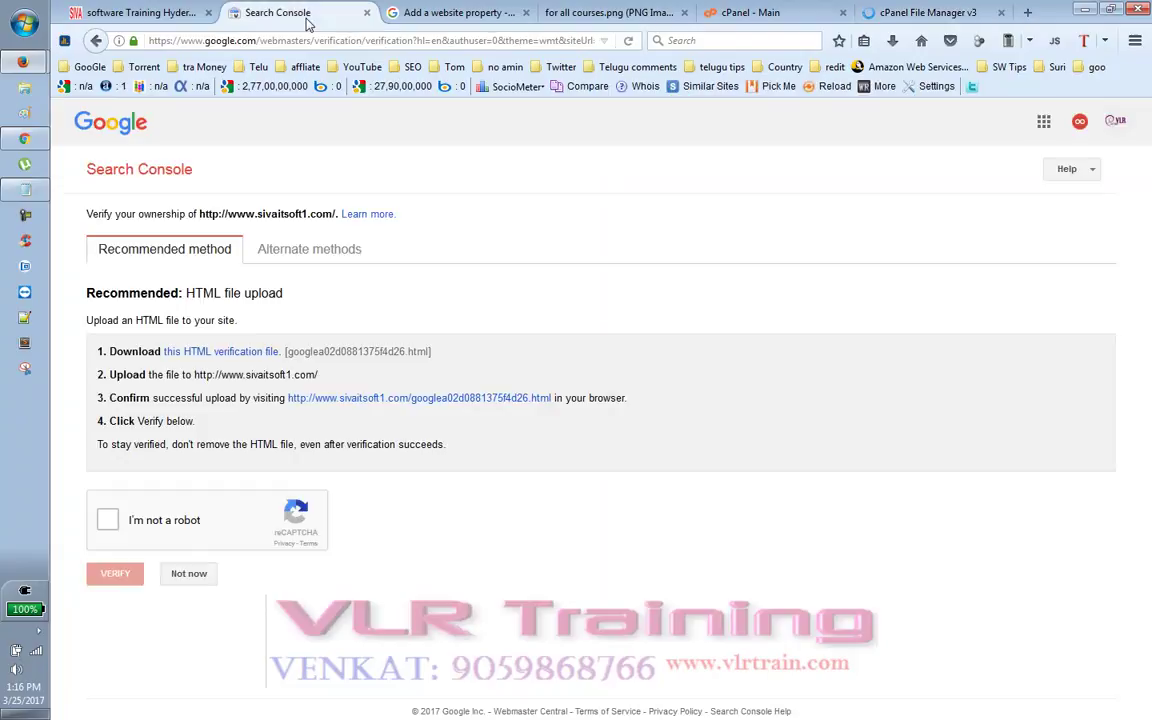
click(224, 357)
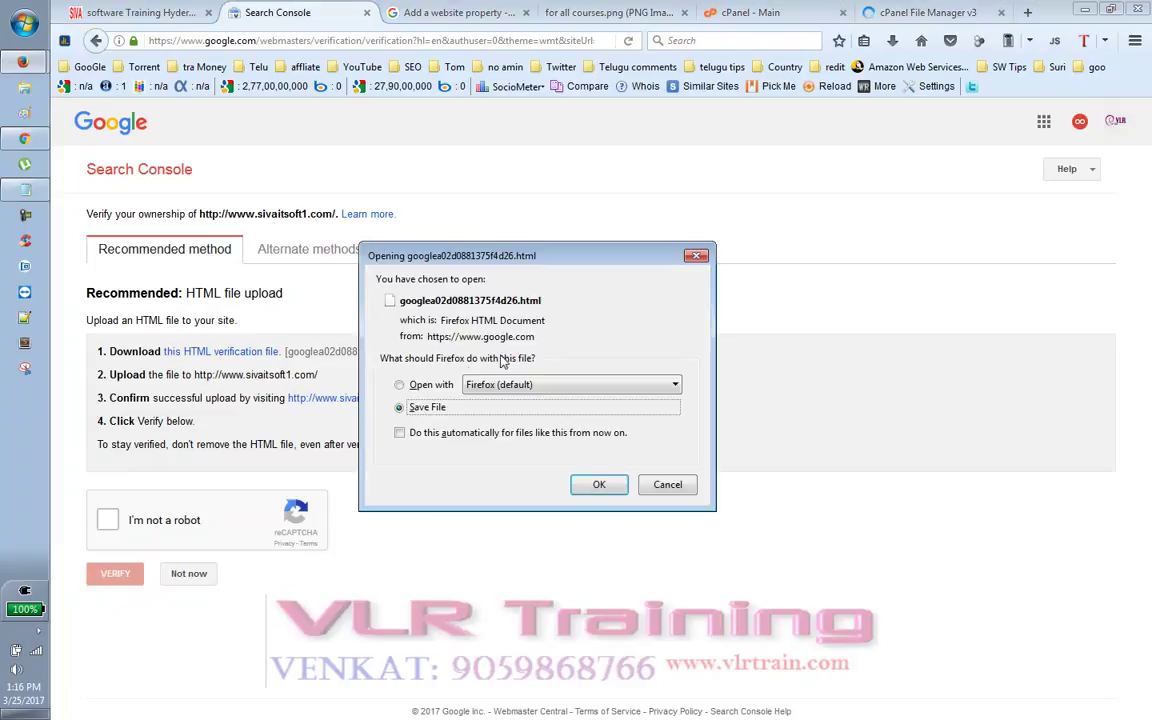
click(595, 486)
Step: Switch to the cPanel File Manager and open the file upload page for the public_html/inchef.in folder
click(948, 15)
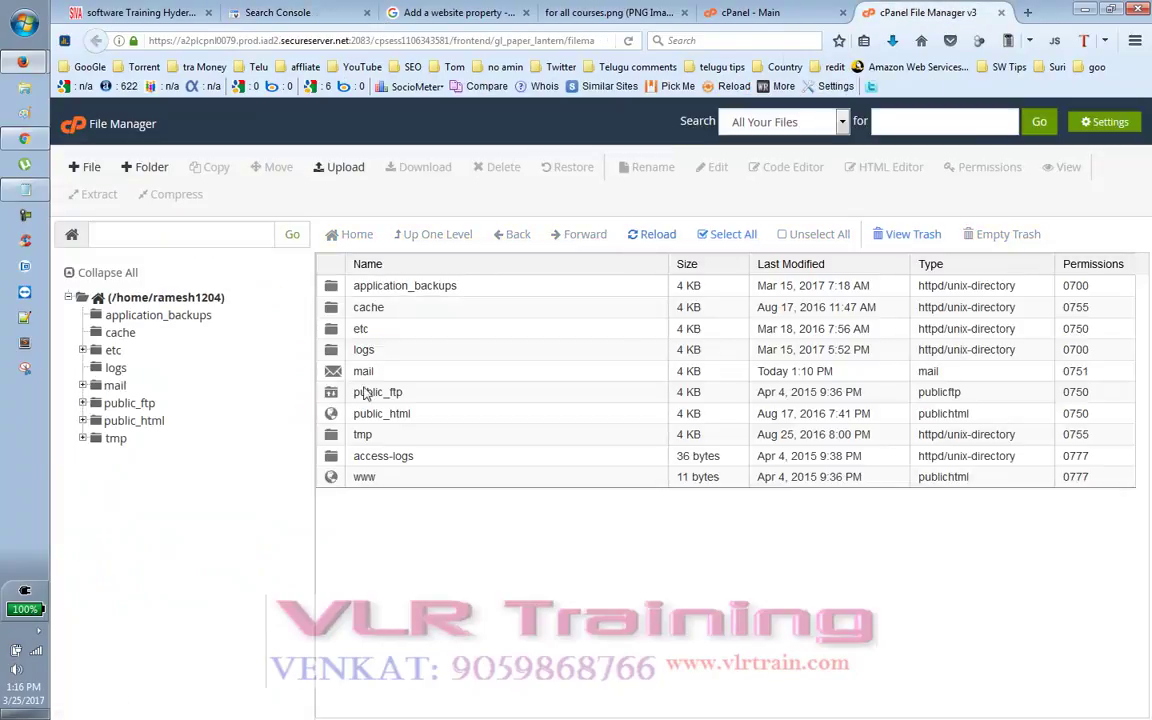
double_click(425, 415)
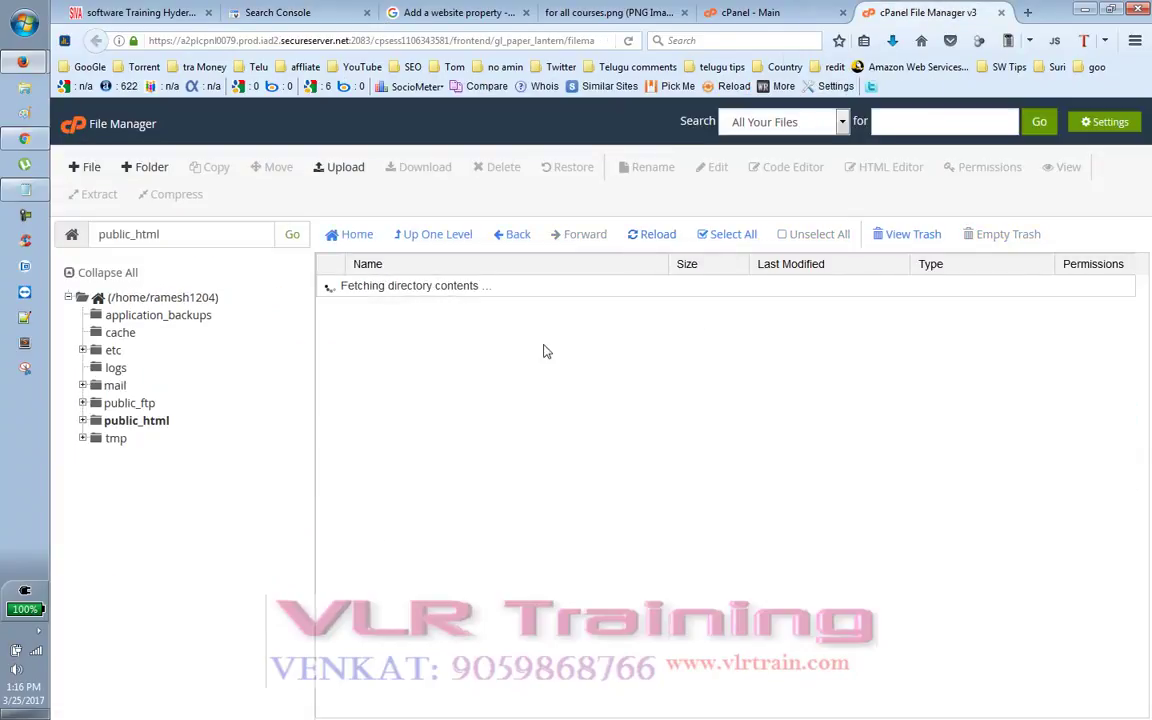
scroll(502, 385, down, 2)
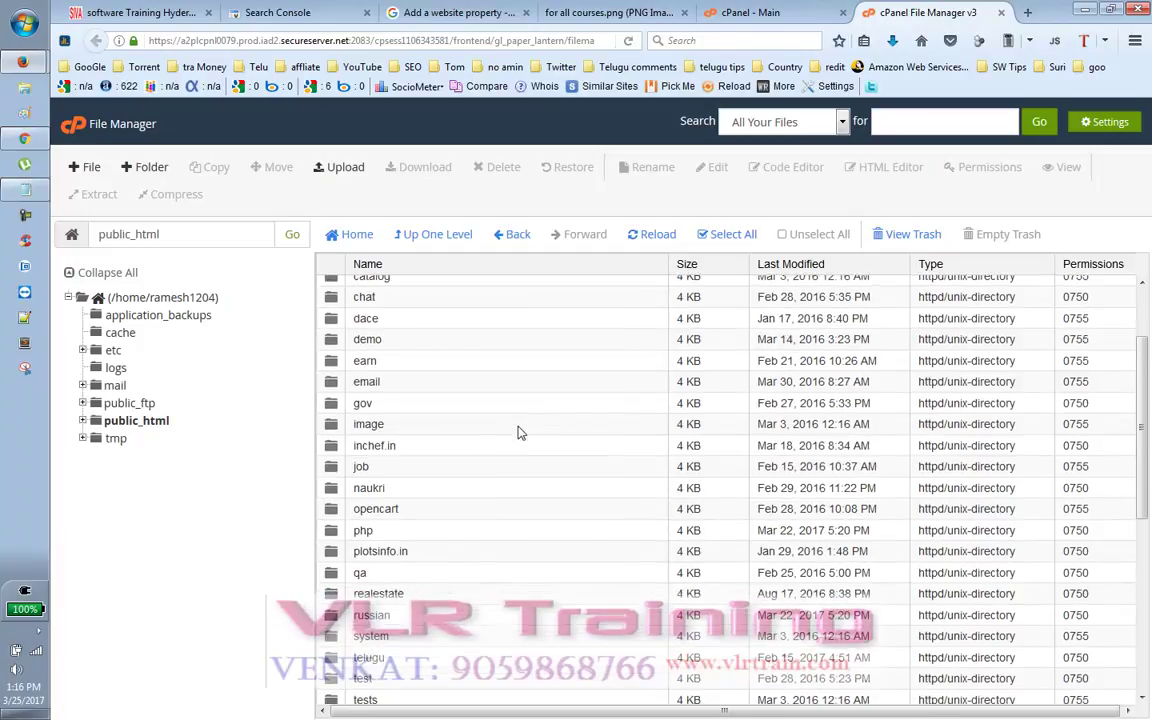
double_click(444, 449)
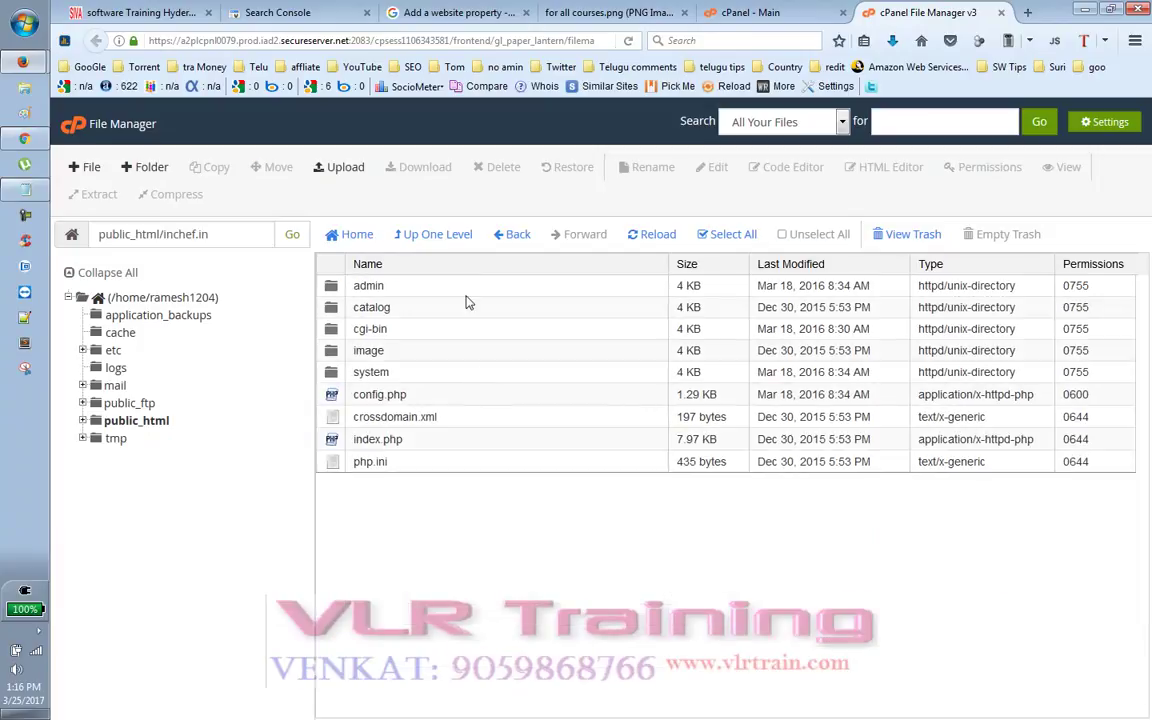
click(333, 168)
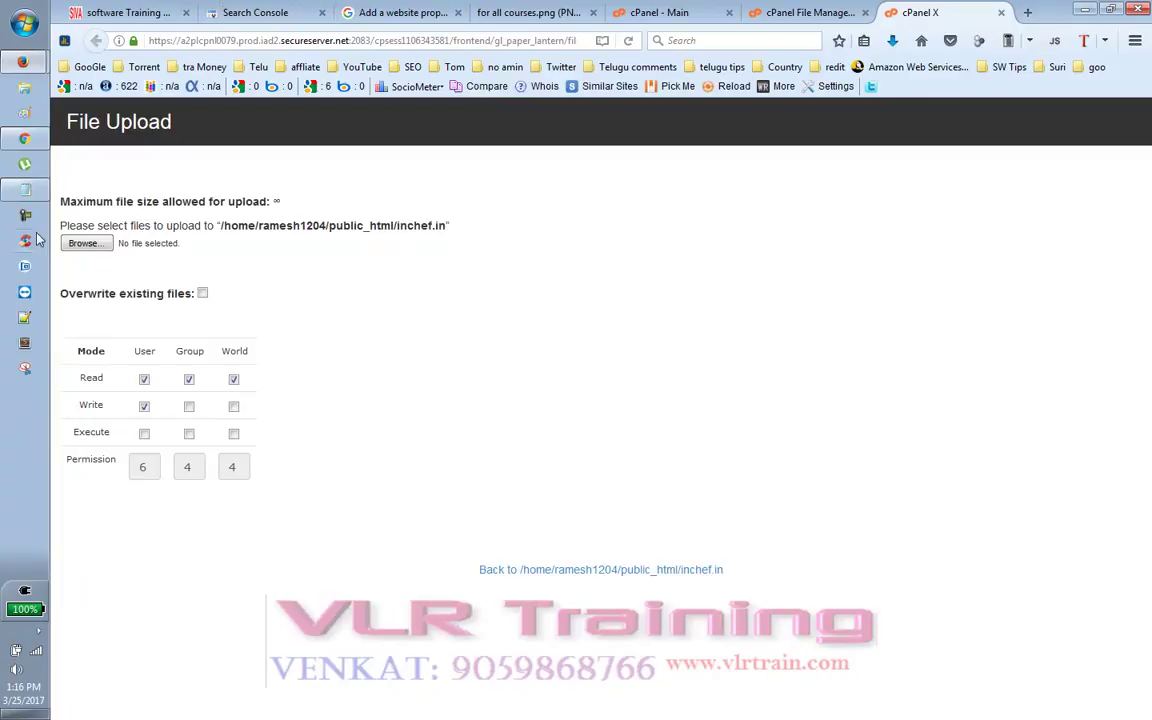
Step: Complete the reCAPTCHA check on the Search Console ownership verification page
click(262, 13)
click(107, 520)
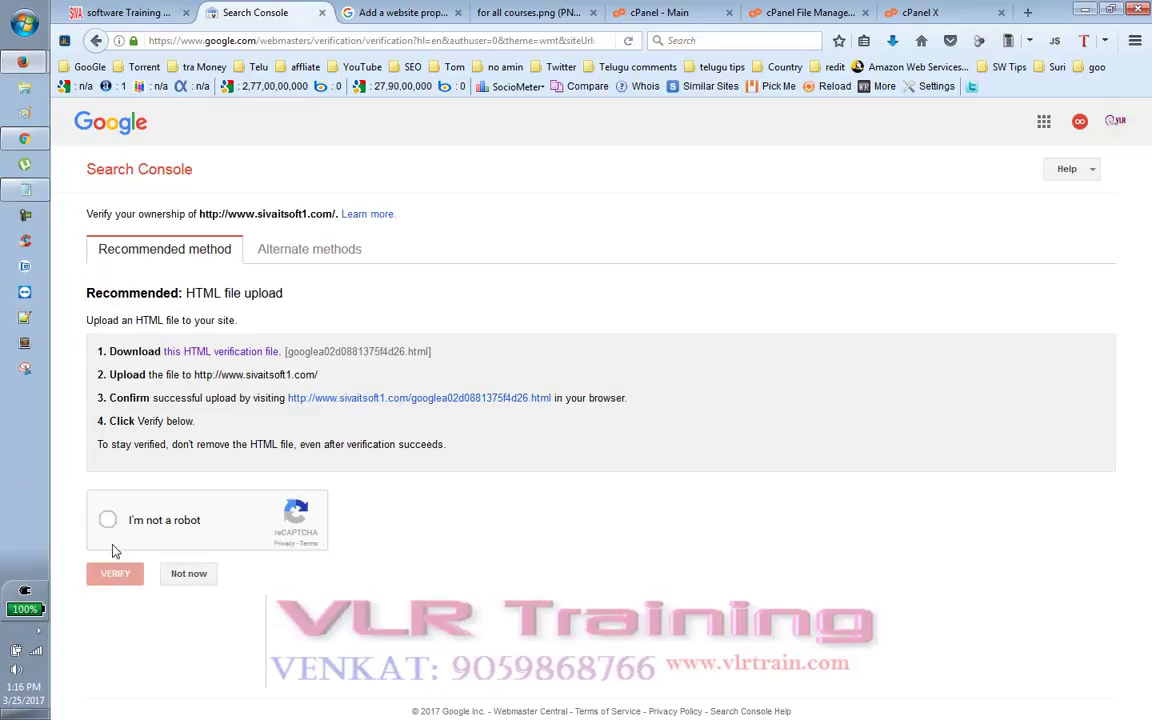
click(172, 497)
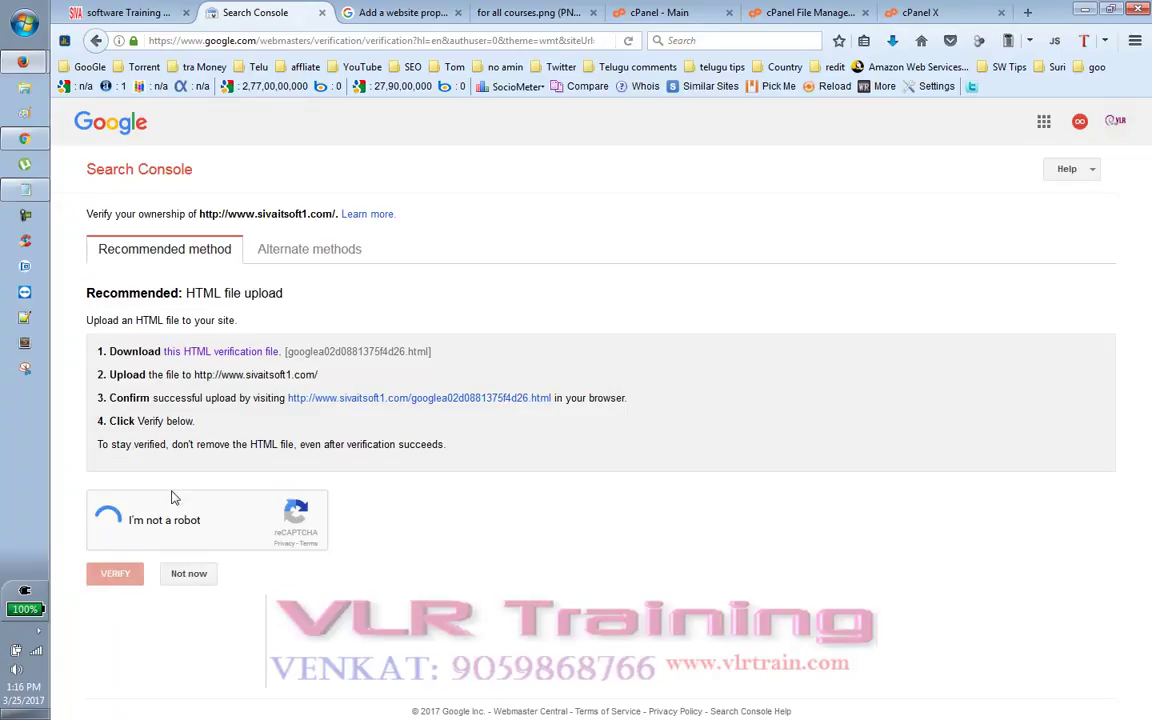
Step: Close the cPanel File Manager and File Upload pages
click(777, 21)
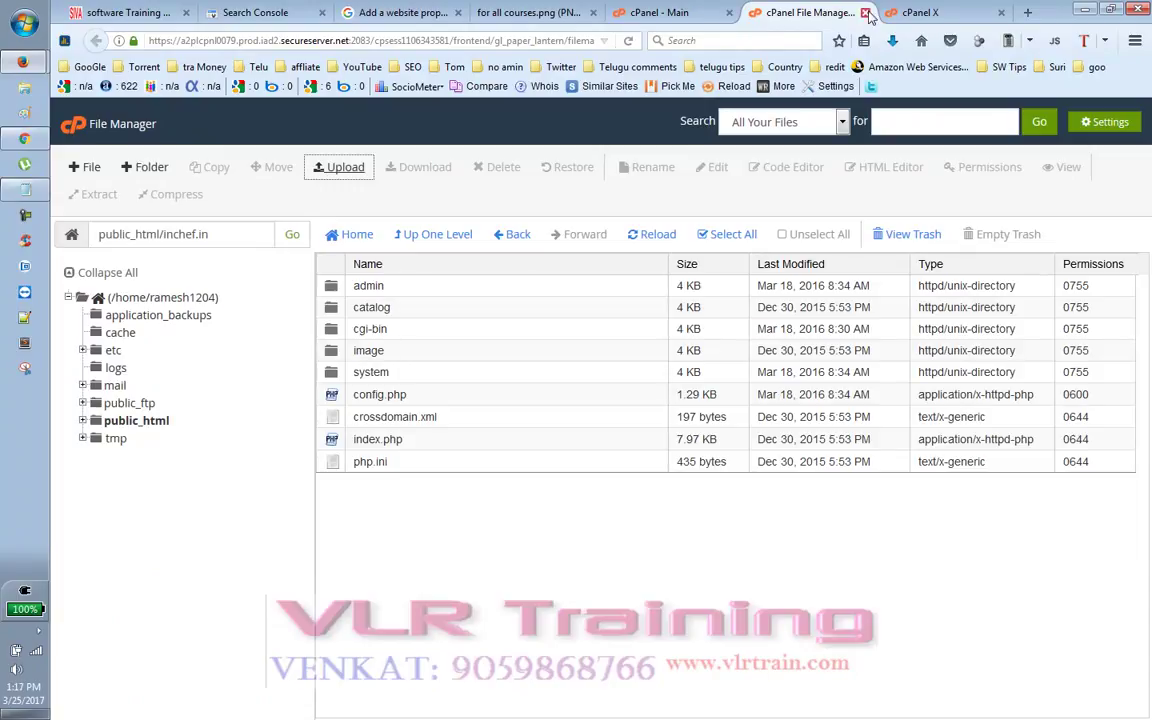
click(866, 13)
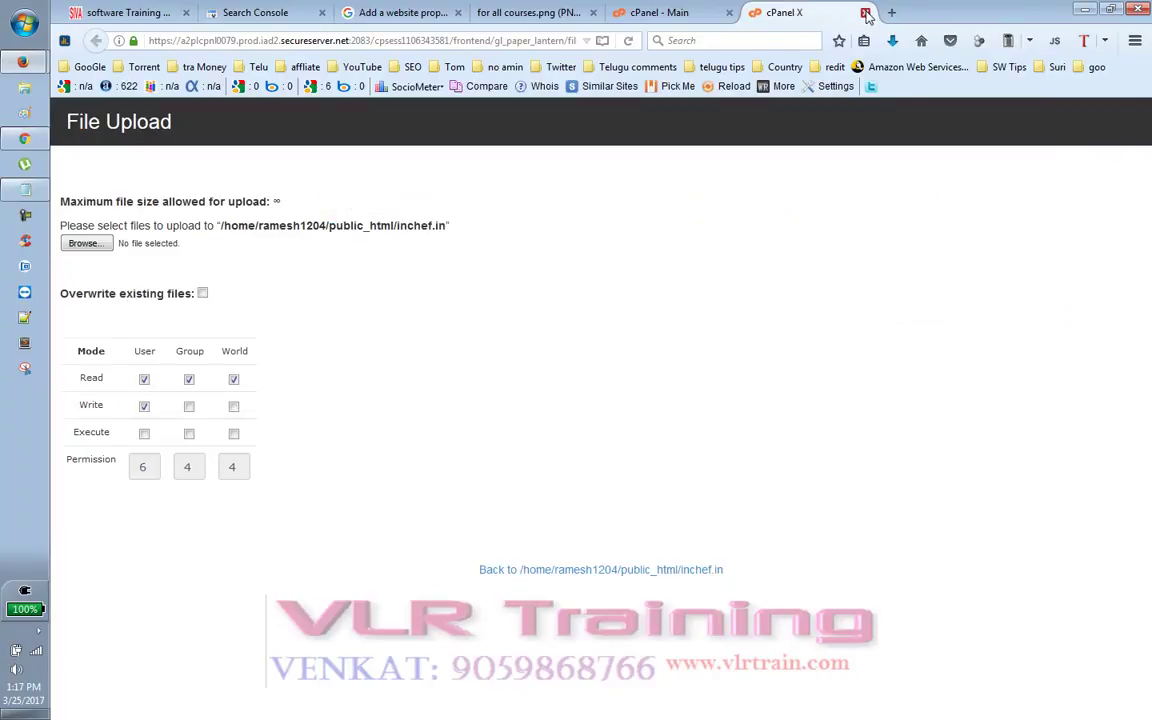
click(866, 13)
Step: Compare the recommended and alternate verification methods in Search Console, returning to the alternate methods
click(262, 12)
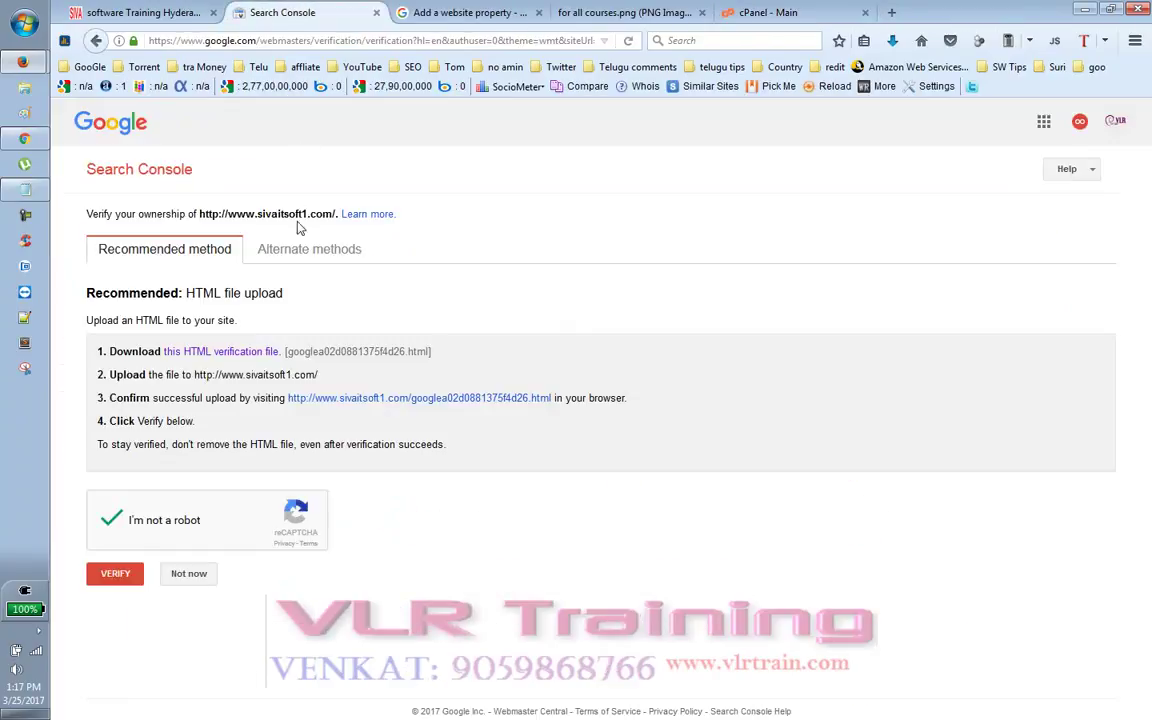
click(296, 257)
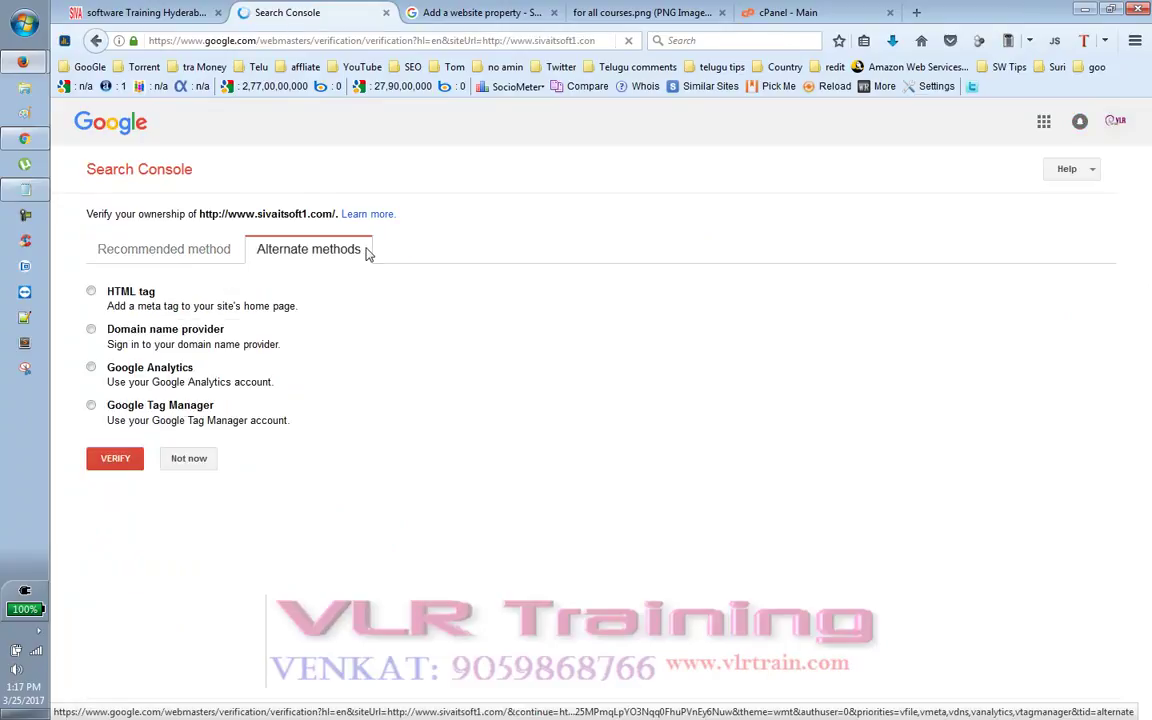
click(170, 261)
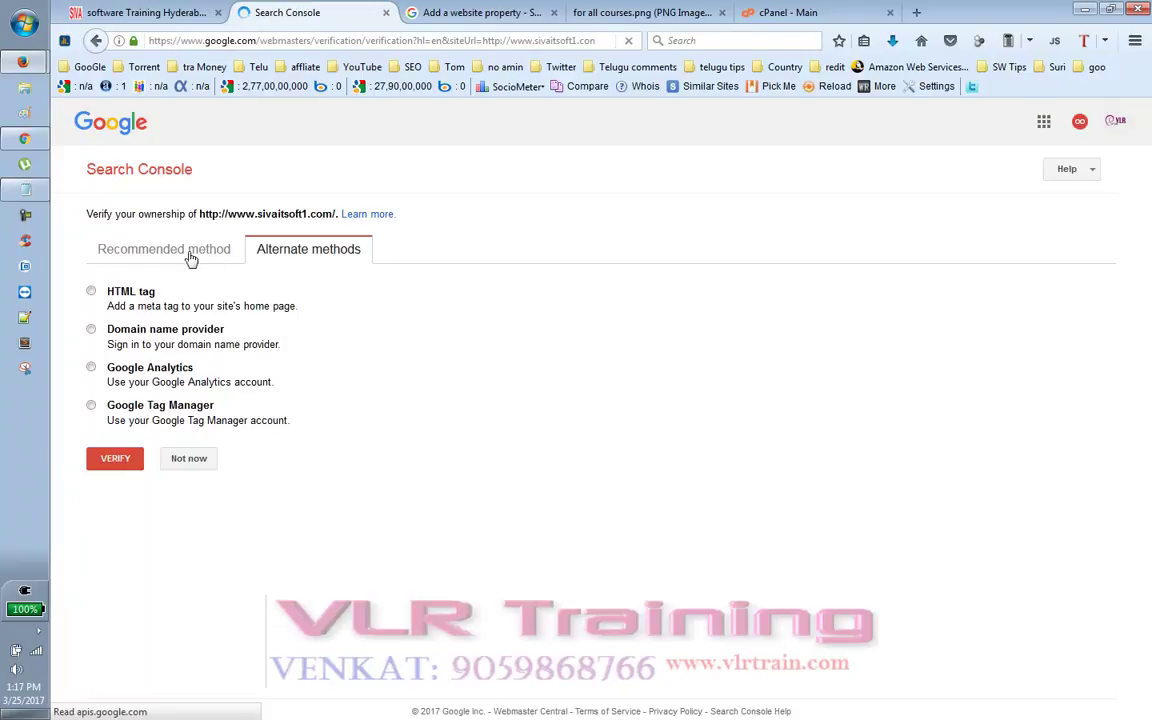
click(190, 258)
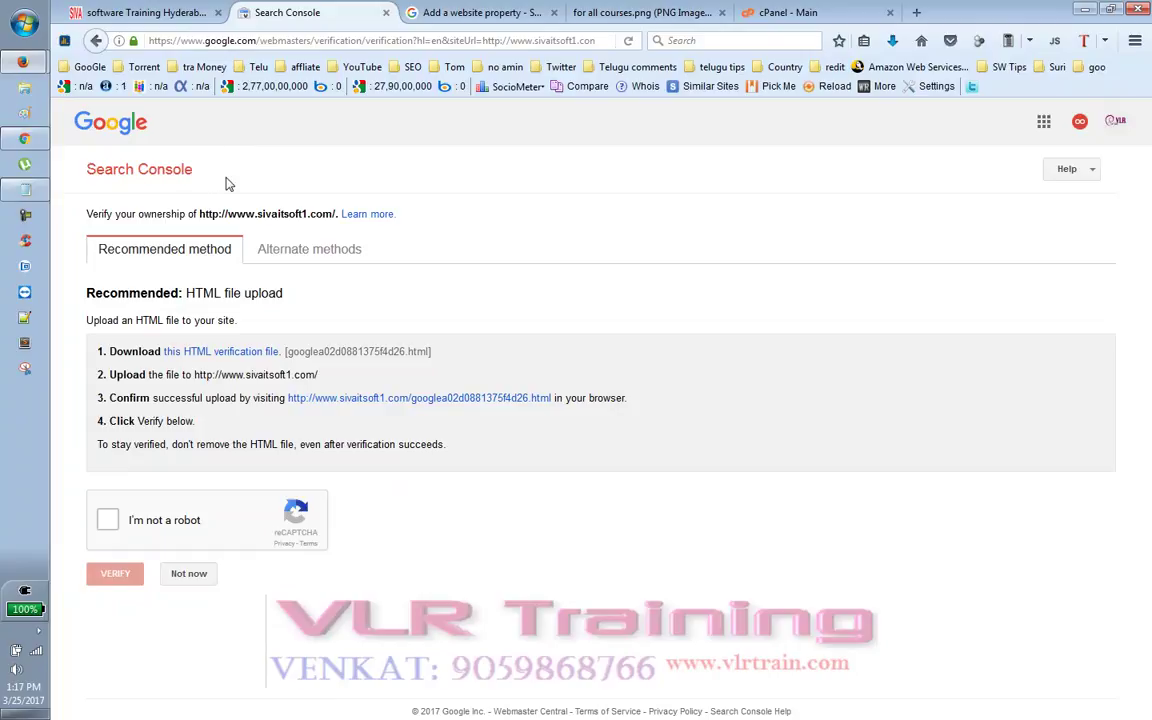
click(95, 41)
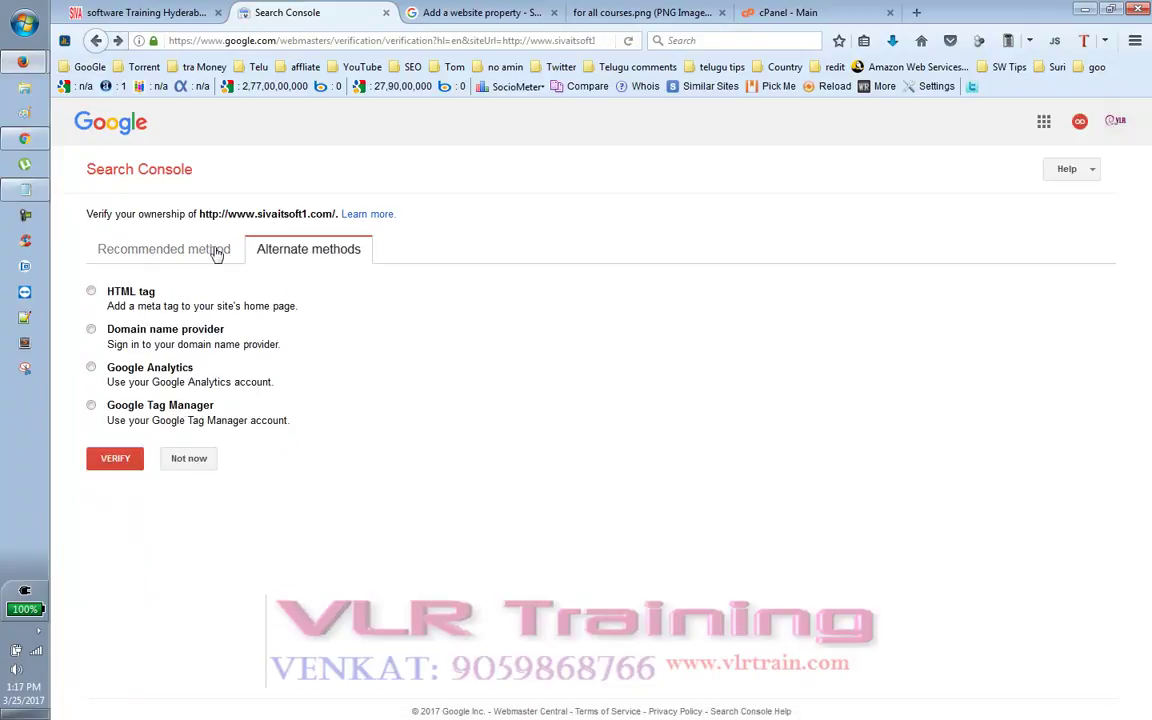
Step: Choose Domain name provider as the verification method and pick GoDaddy.com as the registrar
click(91, 331)
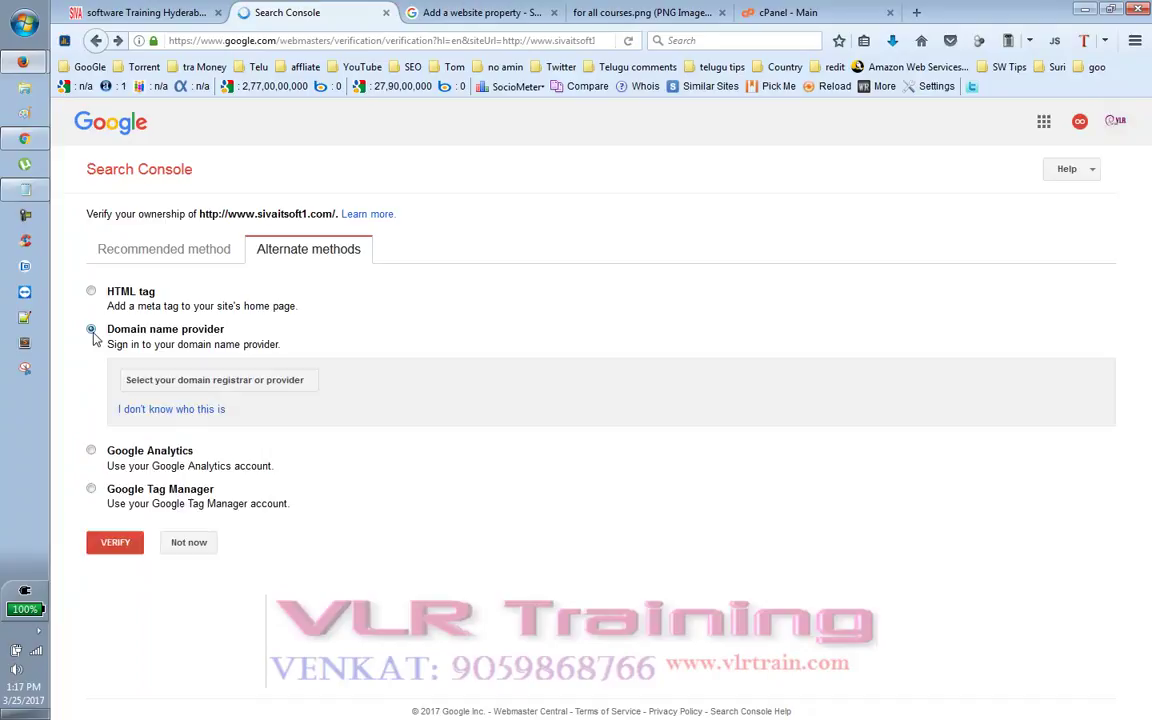
click(293, 385)
scroll(275, 512, down, 5)
scroll(180, 404, down, 2)
scroll(180, 450, down, 2)
scroll(180, 462, down, 4)
scroll(182, 466, up, 5)
scroll(180, 440, up, 6)
scroll(177, 400, down, 3)
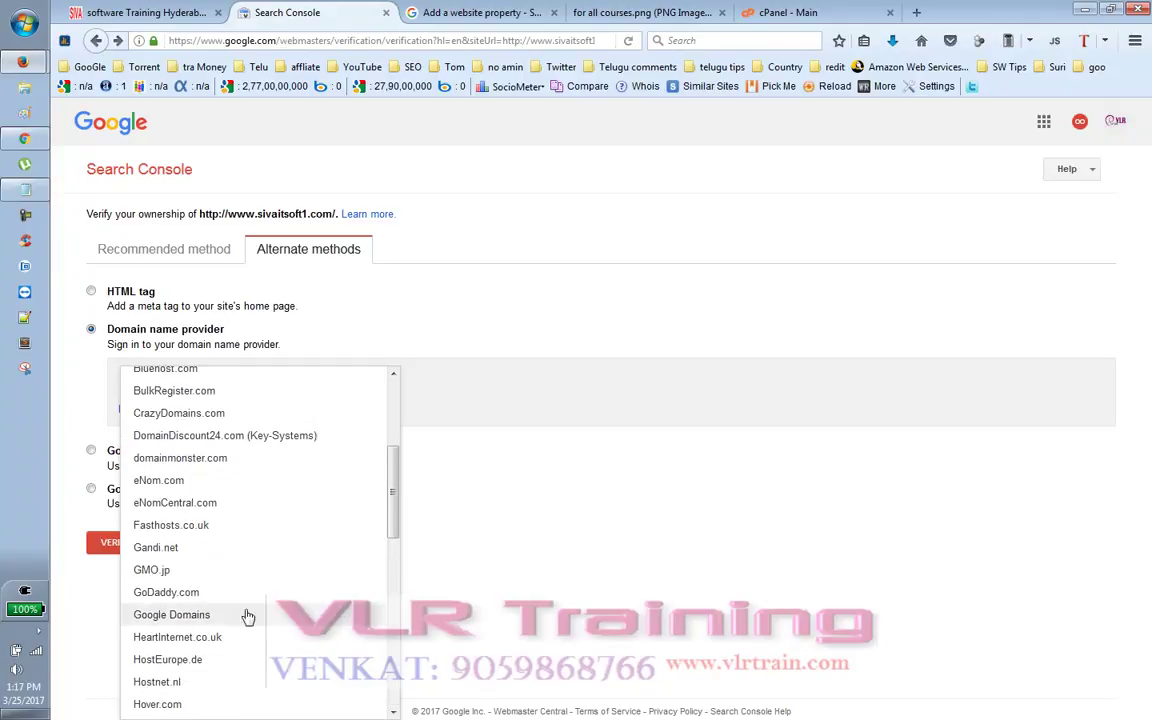
scroll(206, 473, up, 3)
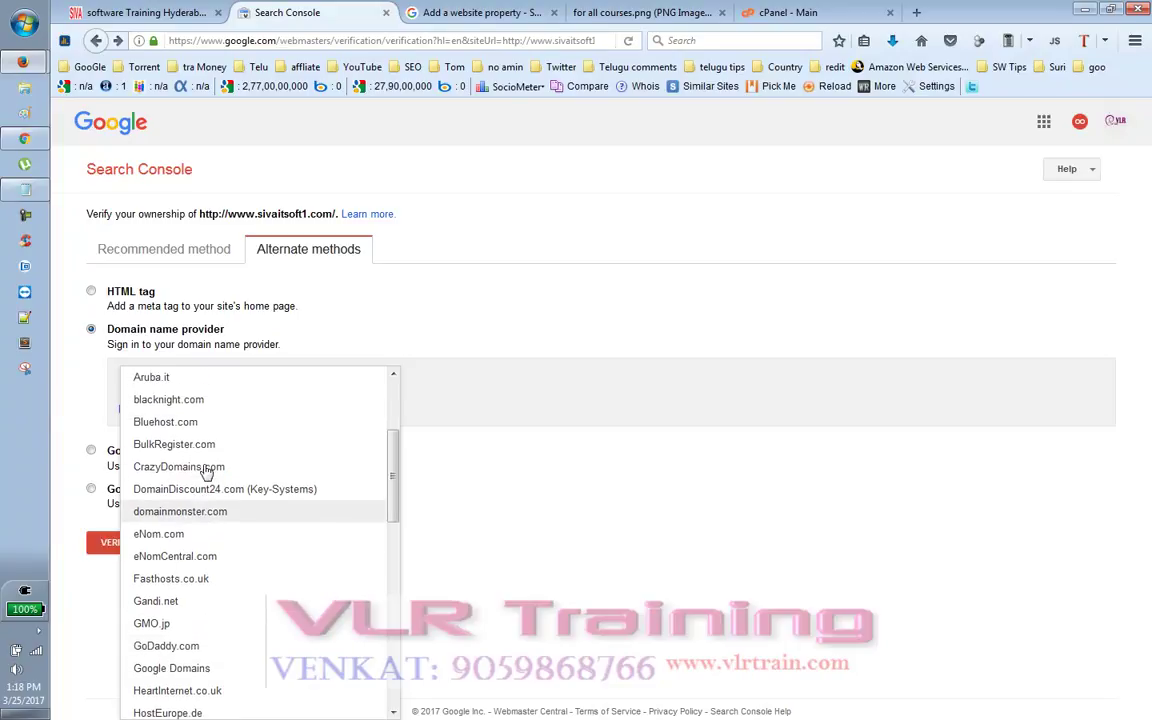
scroll(218, 489, down, 6)
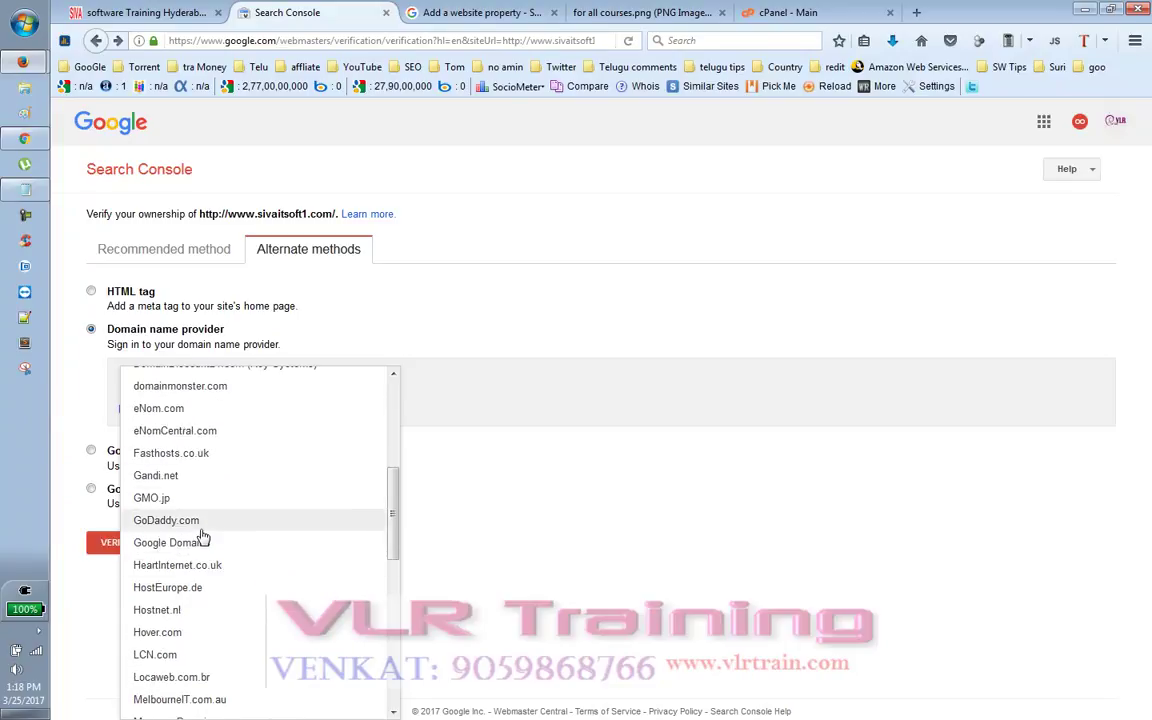
click(201, 530)
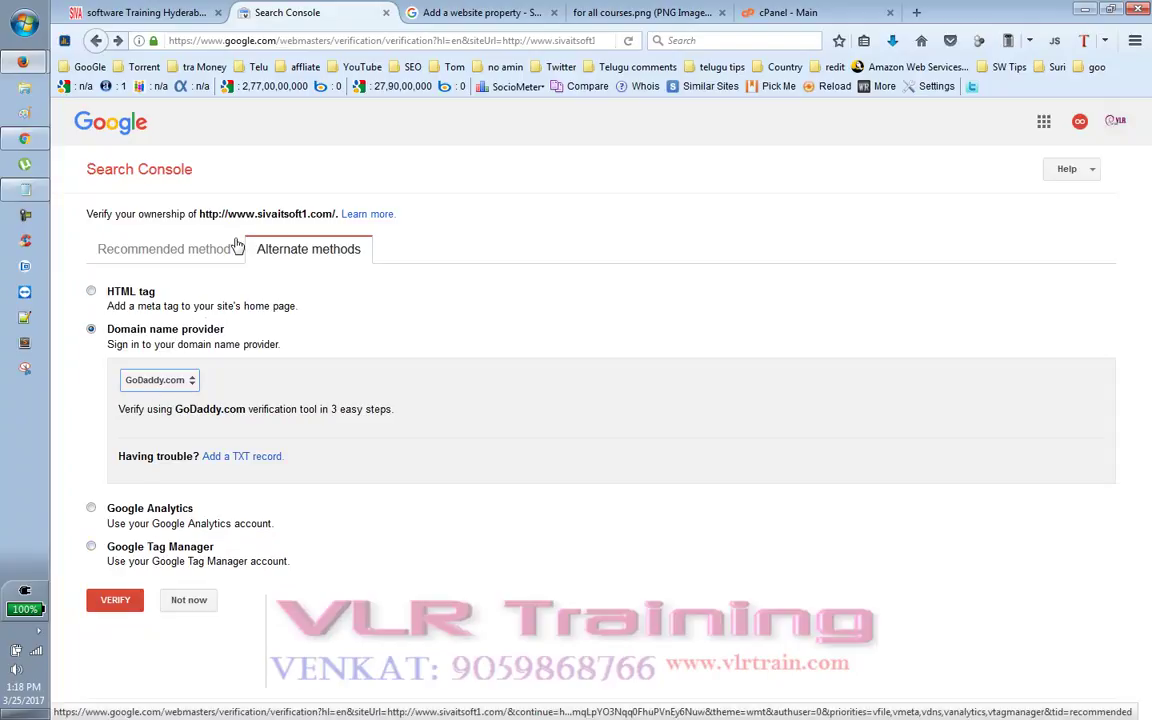
Step: Review the other domain registrars offered for verification, keeping GoDaddy.com selected
click(160, 381)
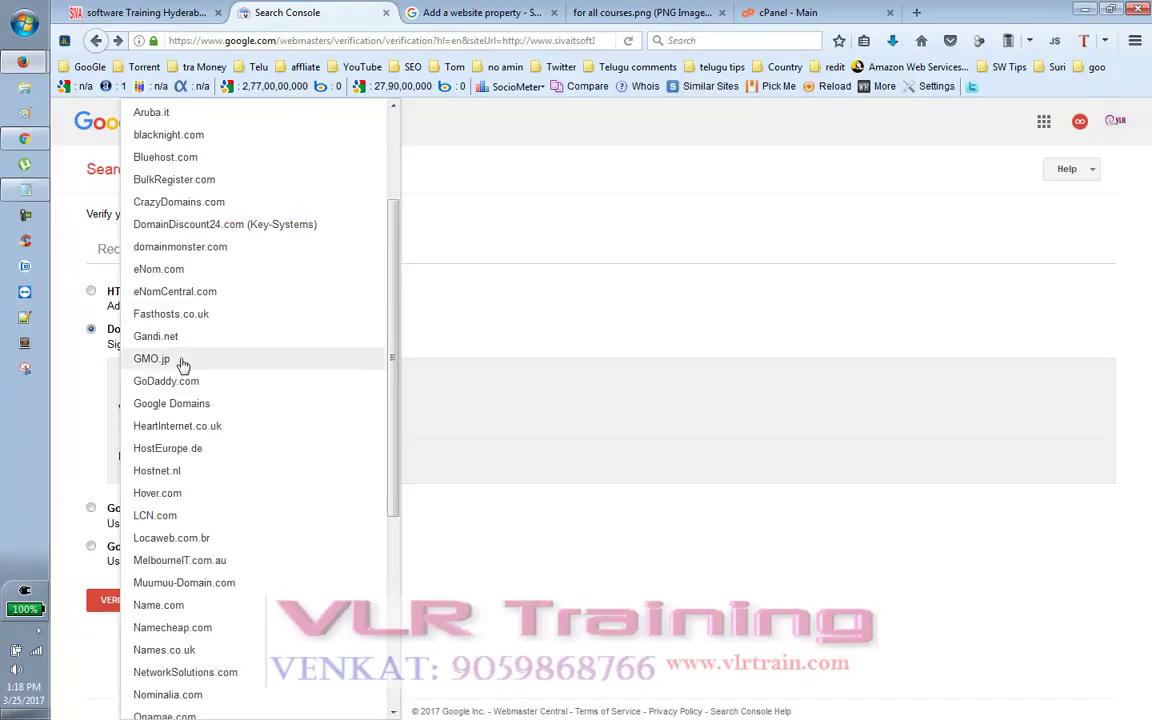
scroll(240, 477, down, 1)
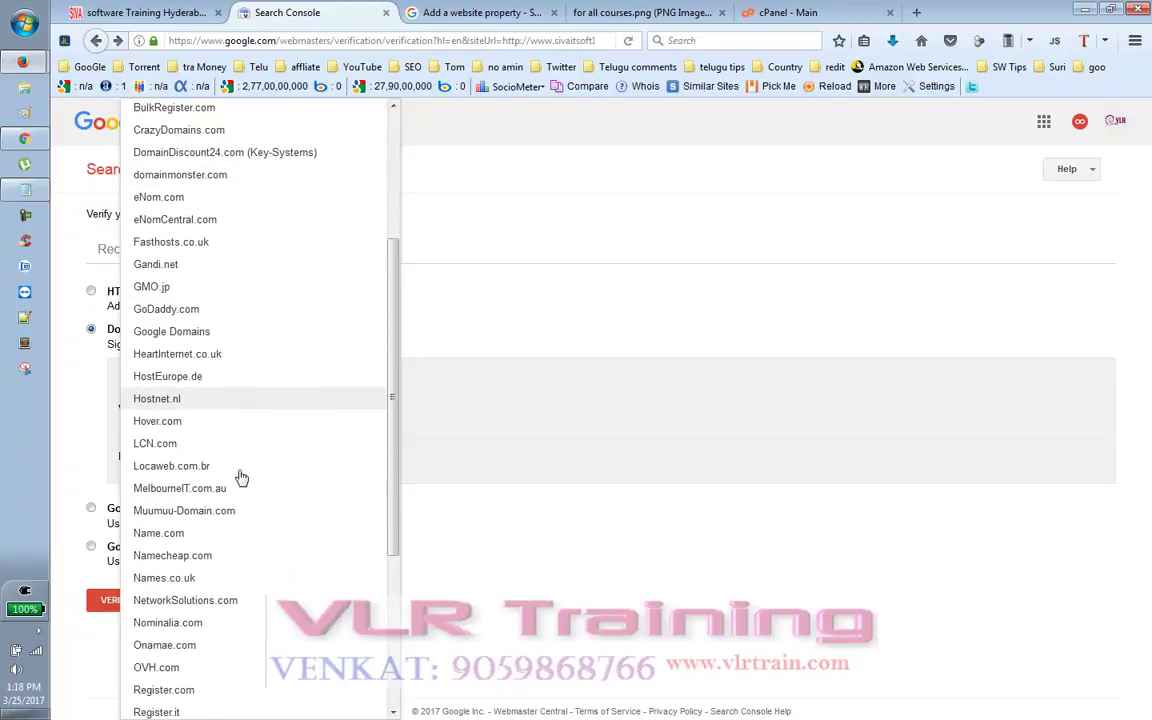
scroll(240, 477, up, 2)
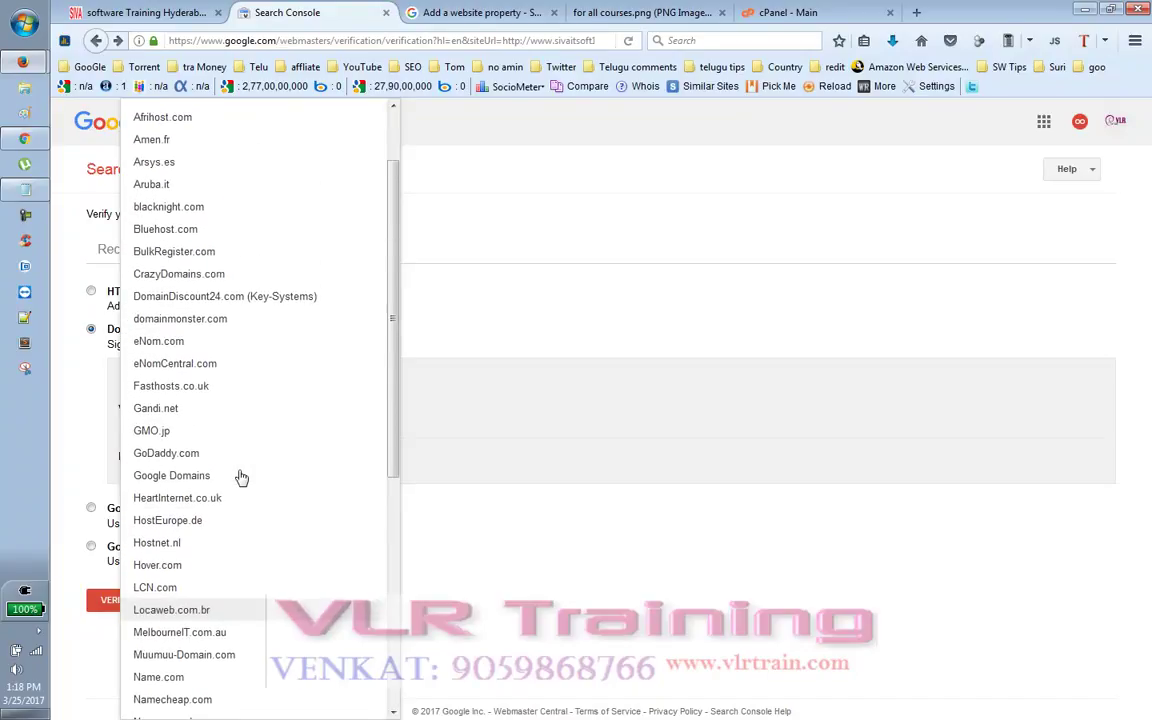
click(511, 347)
Step: Choose the HTML tag verification method and copy the complete google-site-verification meta tag
click(92, 292)
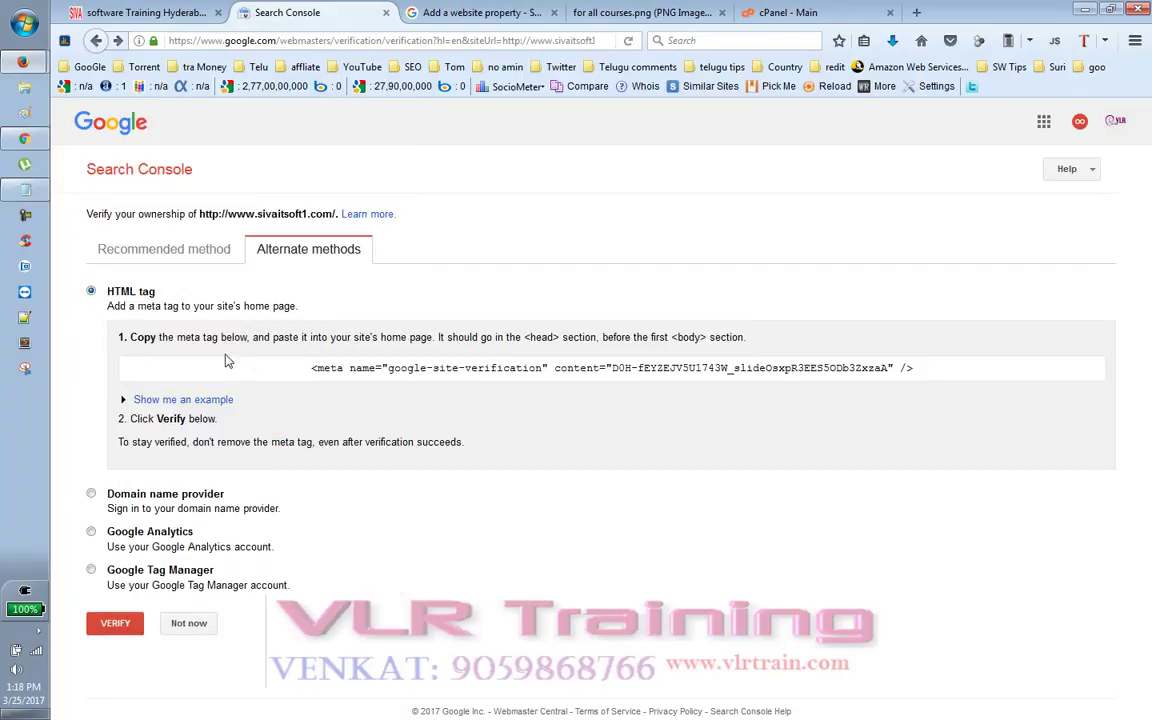
drag(311, 368, 931, 371)
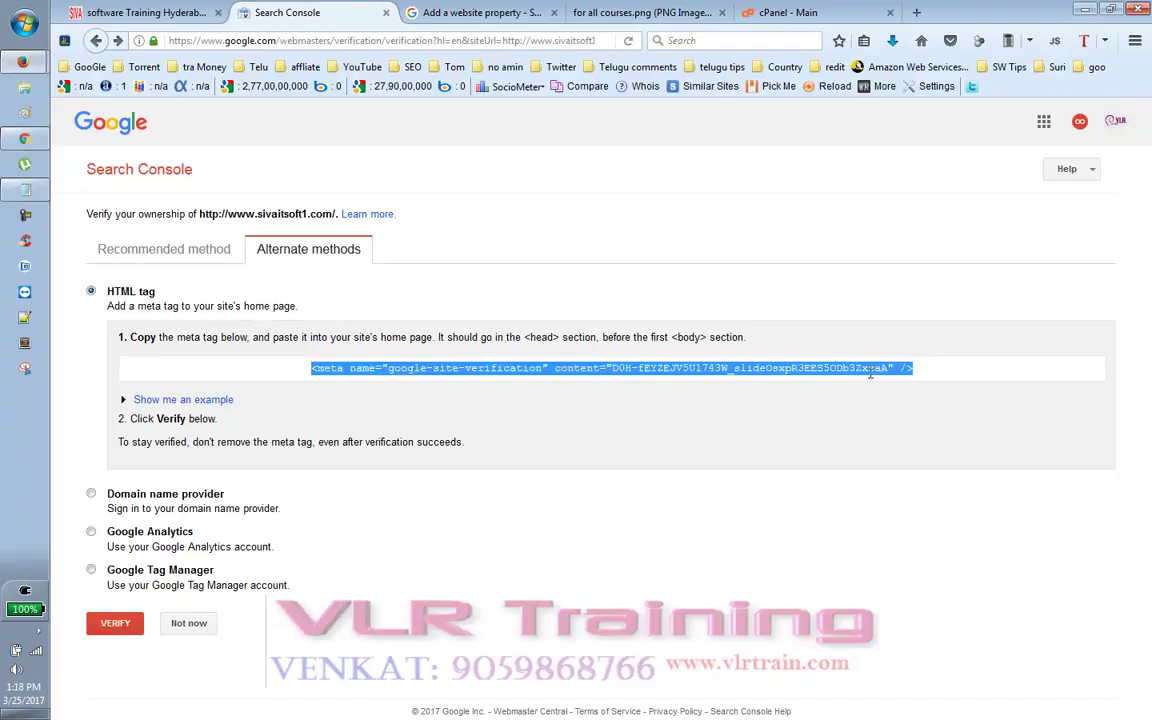
right_click(790, 335)
click(805, 352)
Step: Go to the WordPress site's admin dashboard and open the Frontier theme's Theme Header (header.php) for editing
click(155, 12)
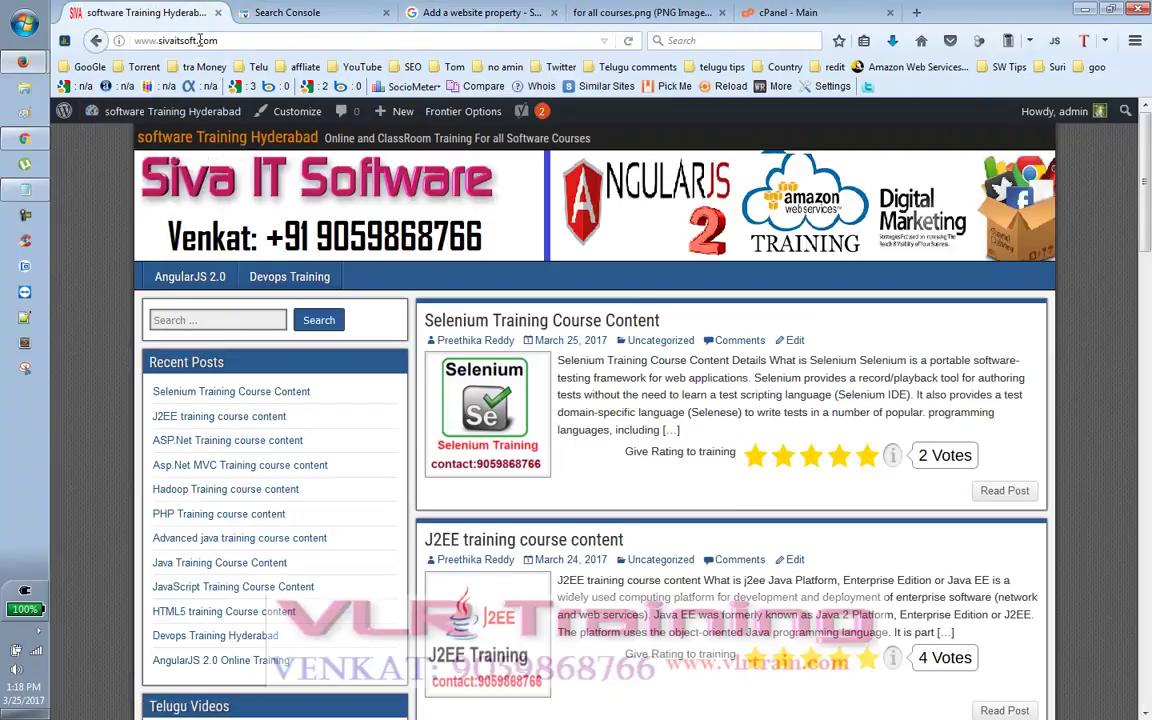
mouse_move(163, 118)
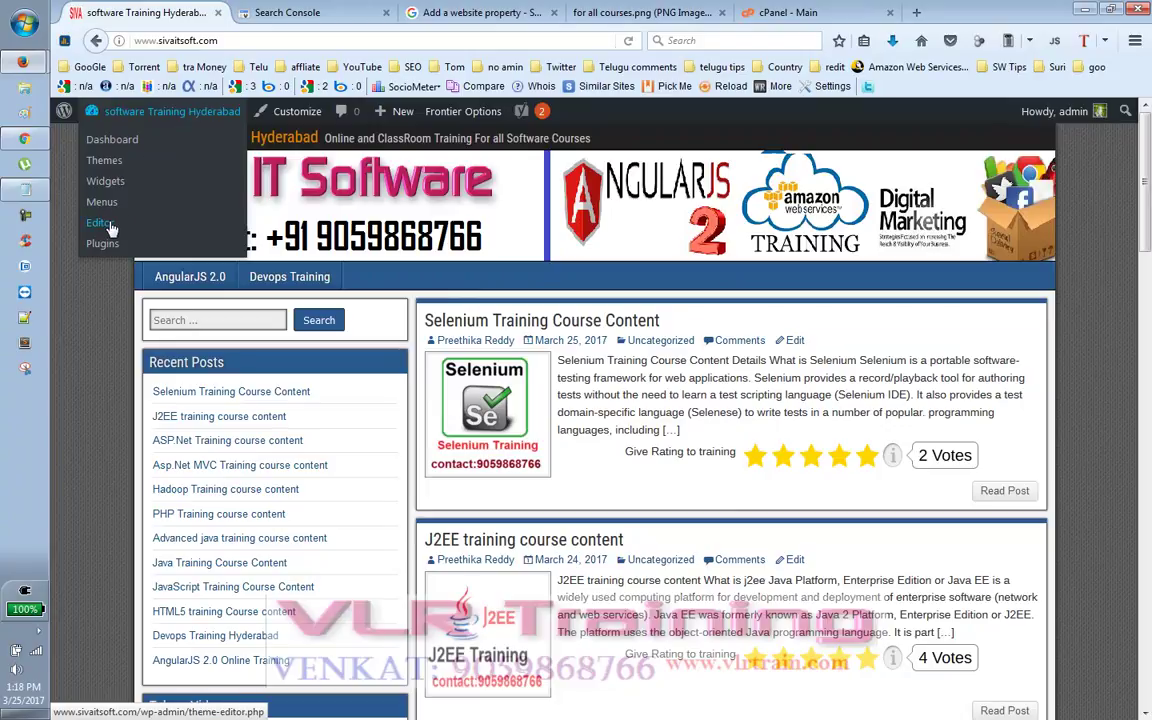
click(127, 143)
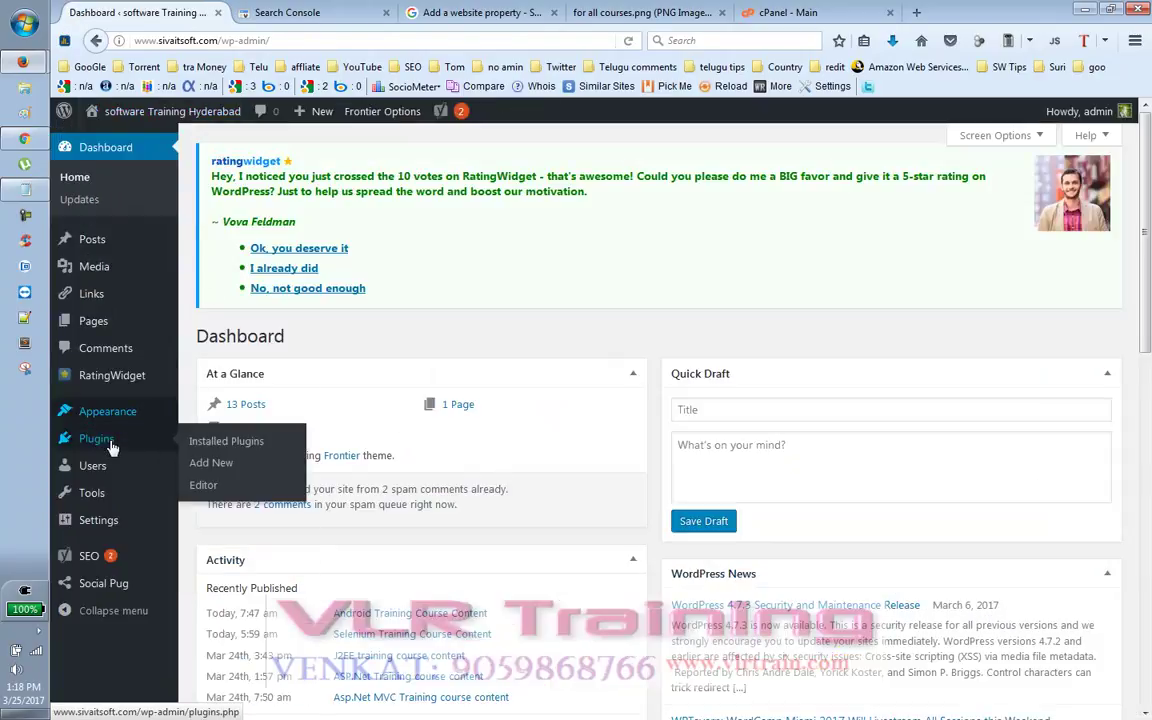
mouse_move(55, 416)
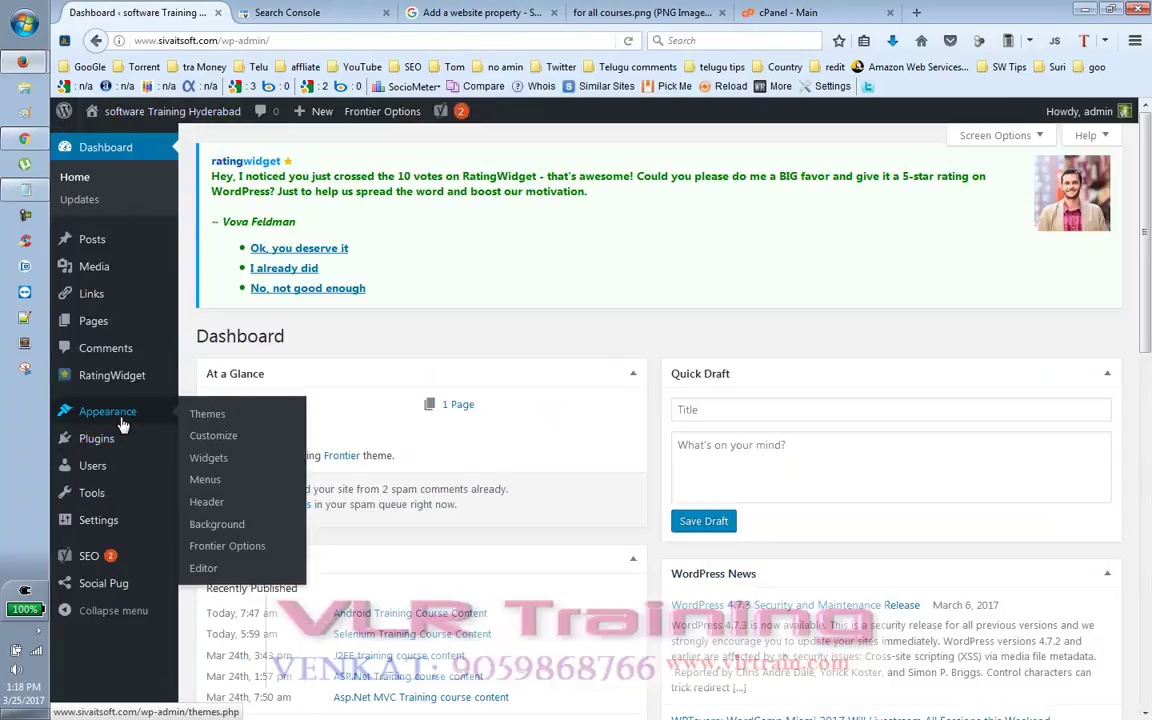
click(204, 570)
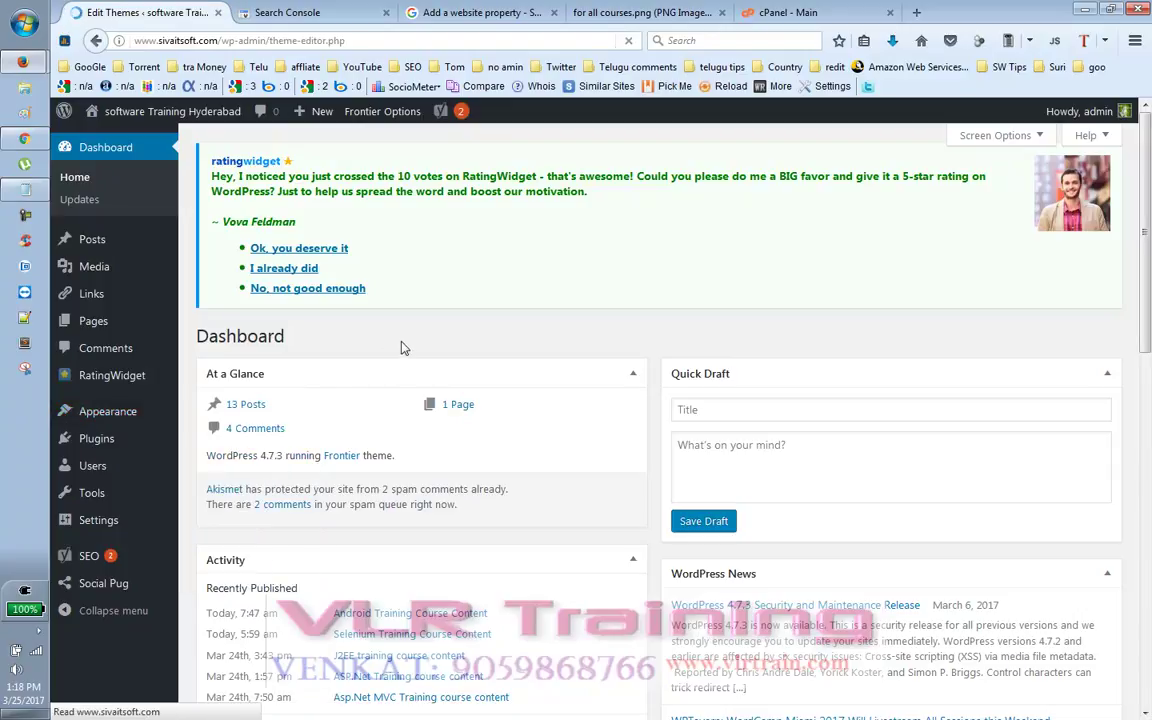
scroll(795, 353, down, 4)
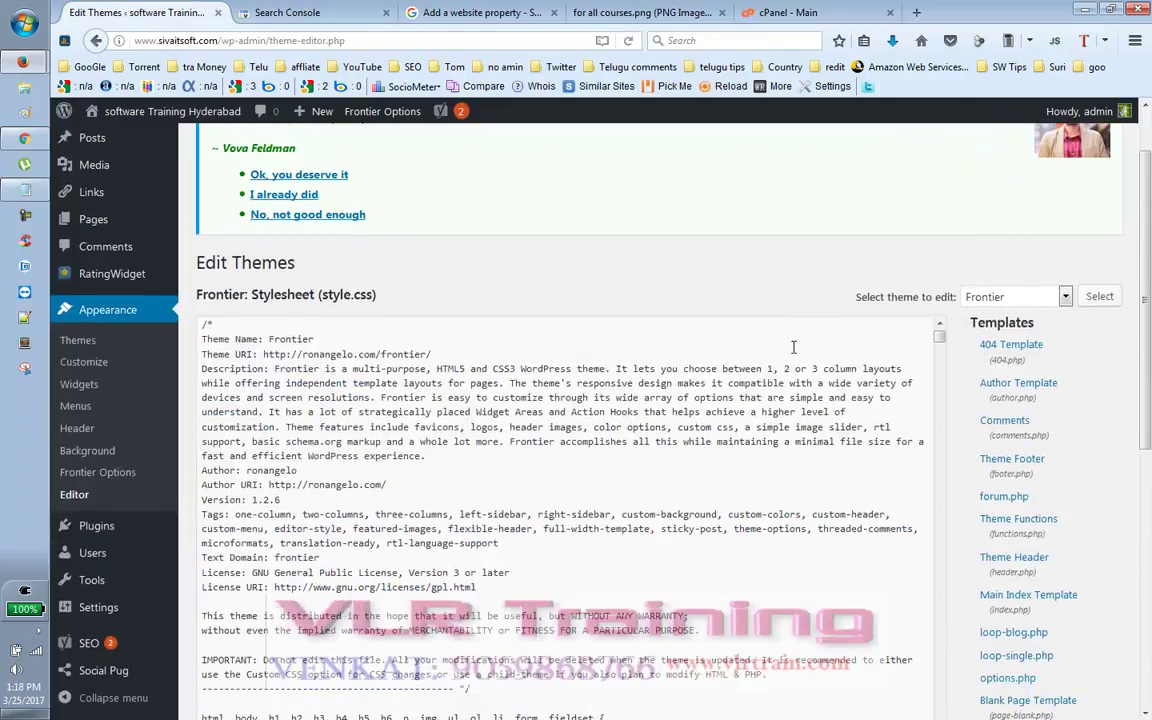
scroll(795, 347, down, 3)
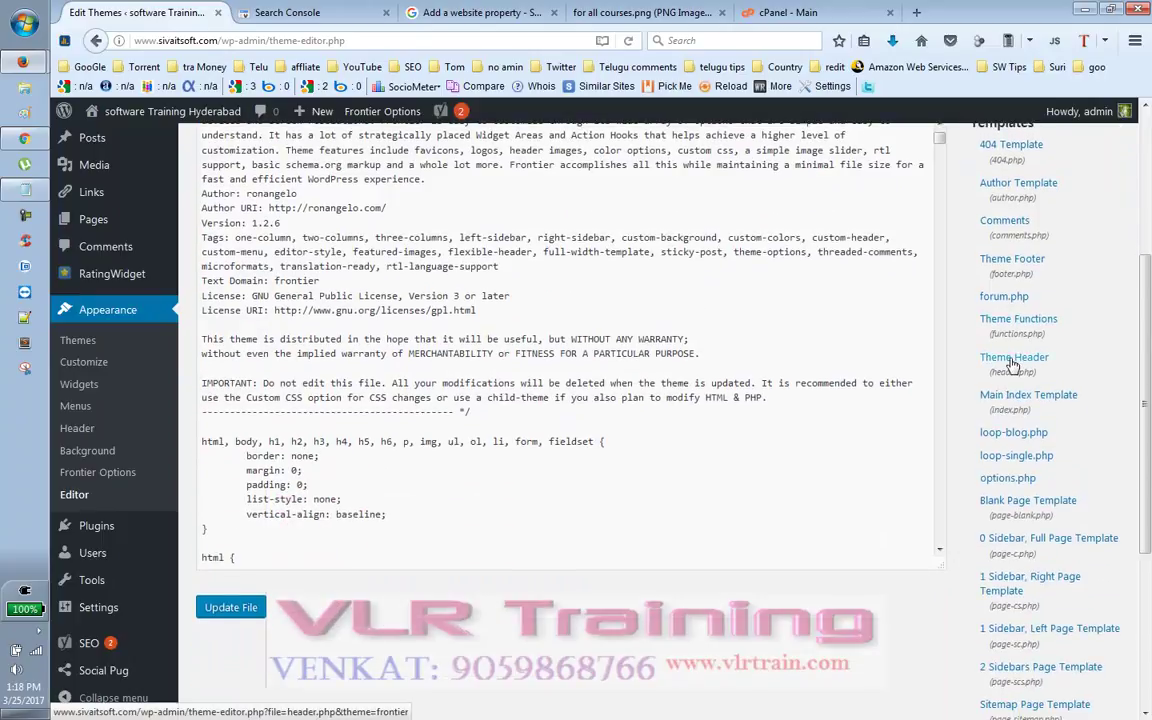
click(1013, 366)
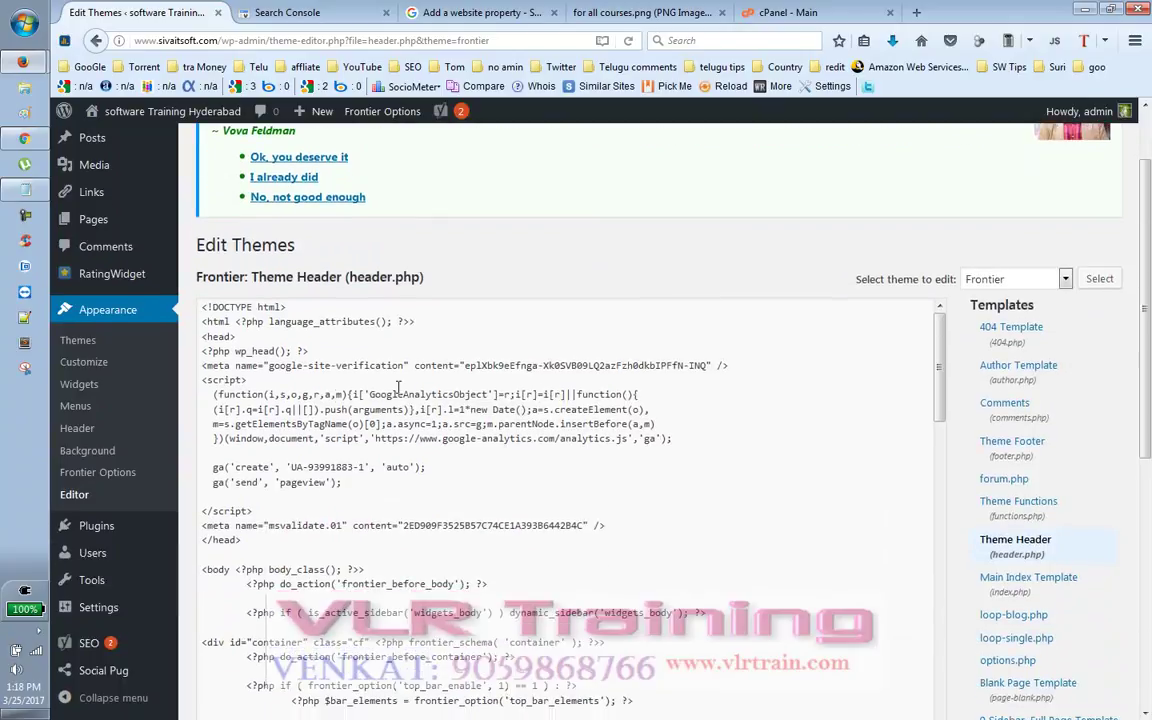
Step: Paste the copied google-site-verification meta tag on a new line below the existing one in header.php, and review the rest of the file
click(229, 338)
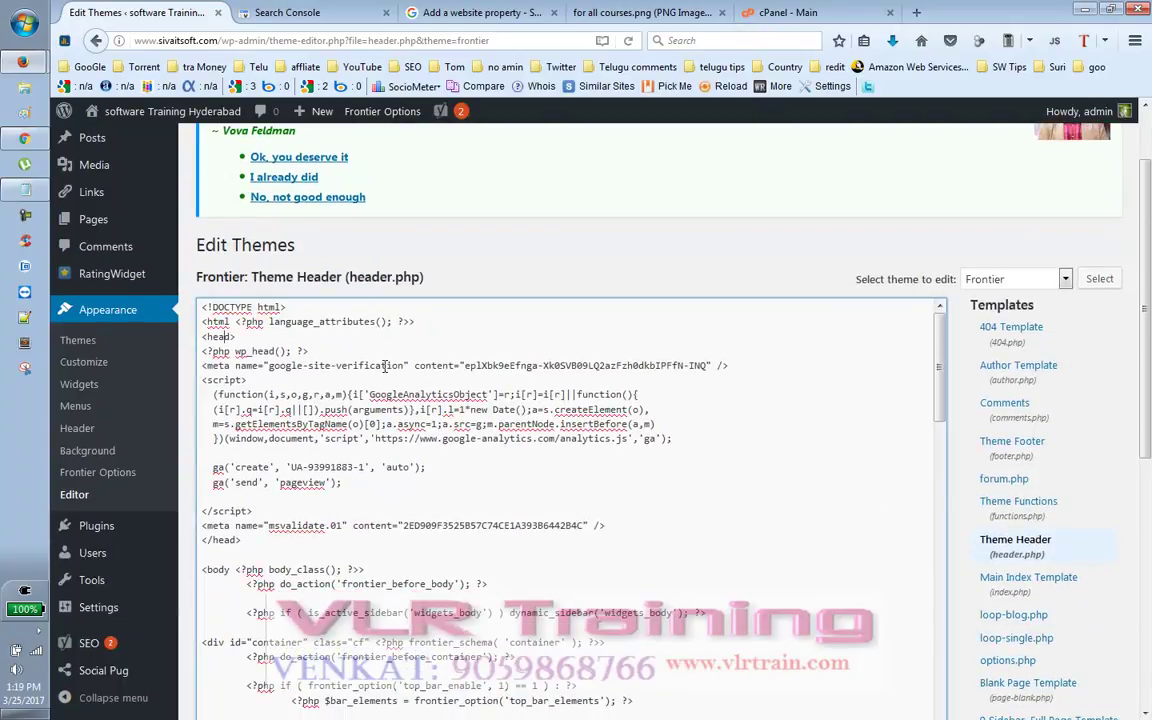
click(743, 365)
key(Return)
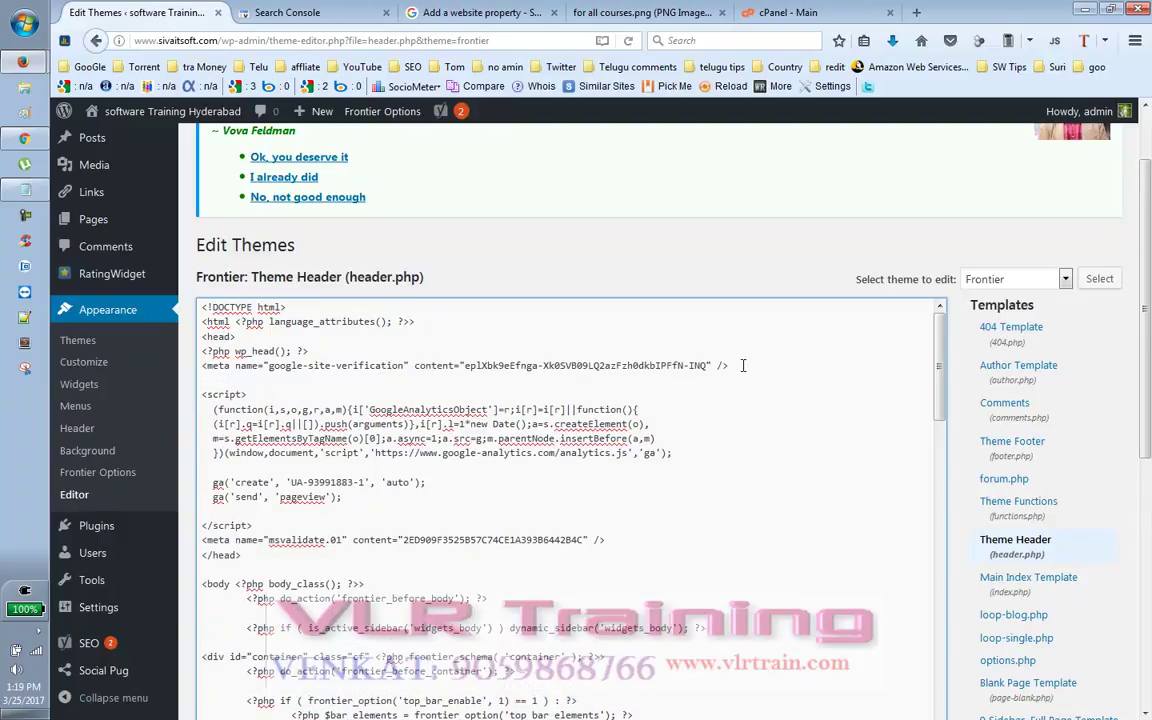
key(ctrl+v)
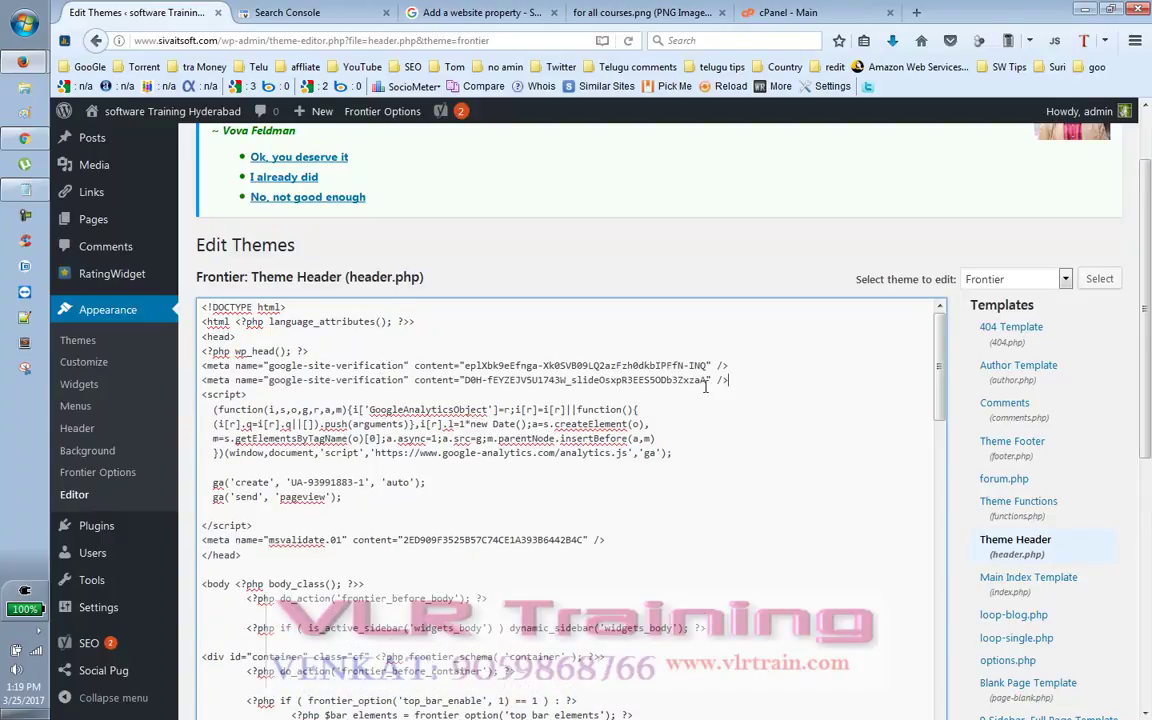
scroll(573, 414, down, 2)
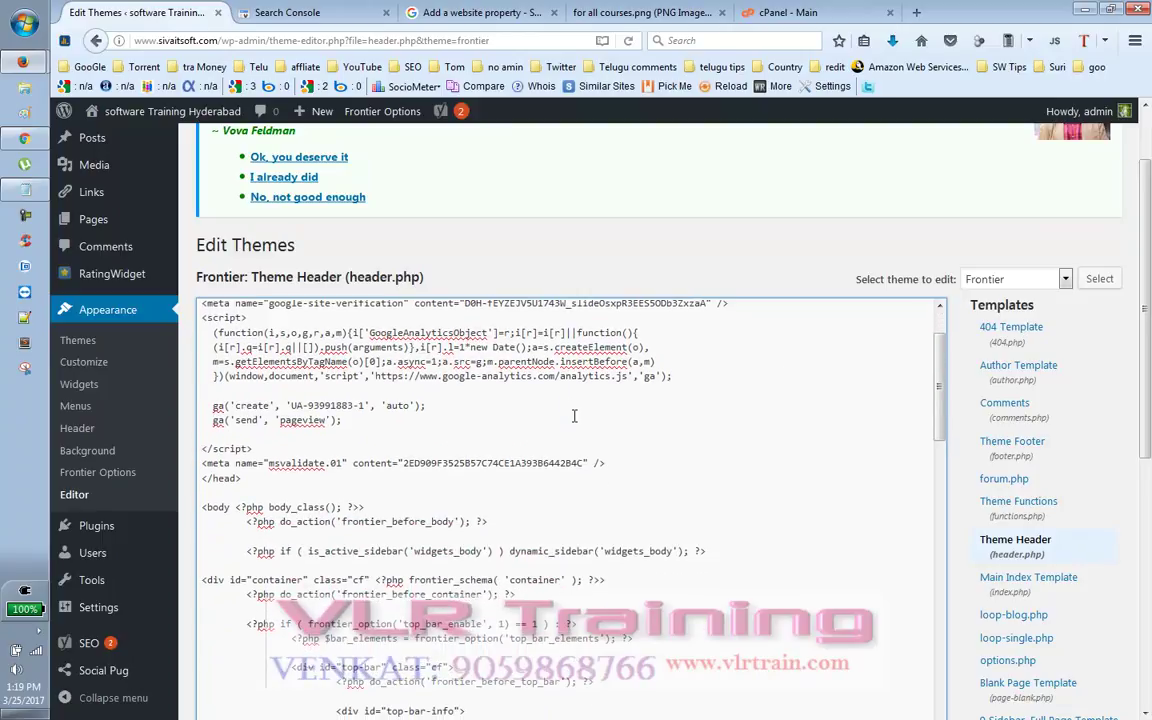
scroll(574, 416, up, 2)
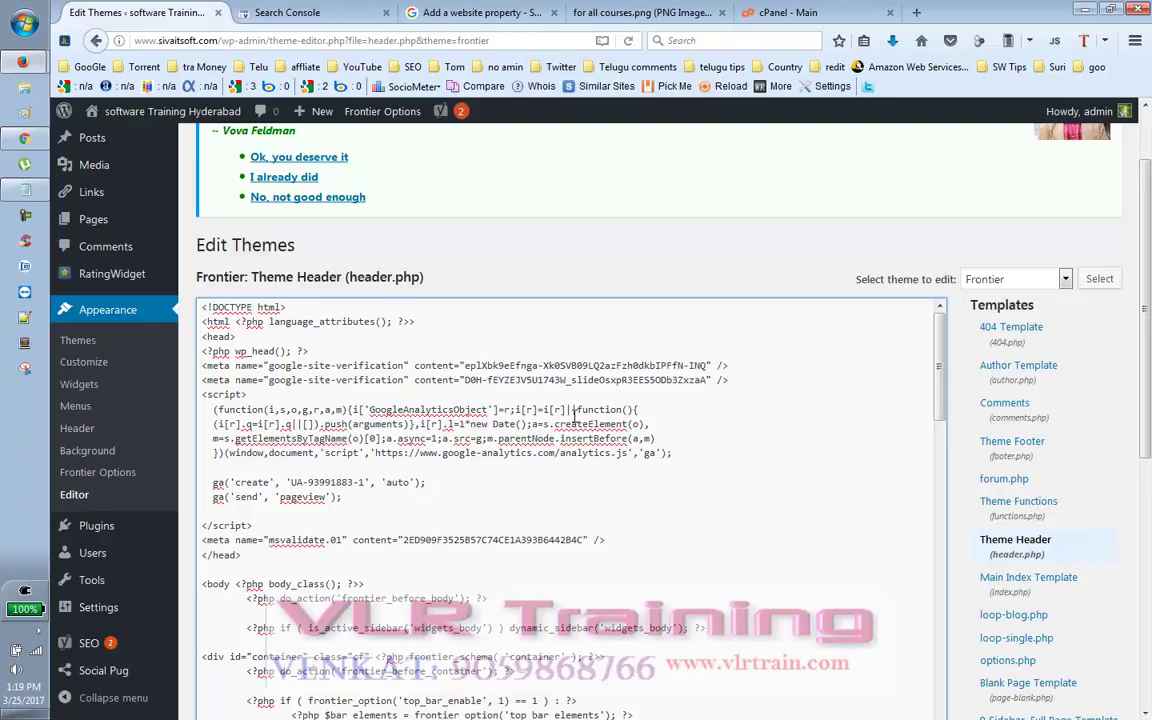
scroll(731, 406, down, 15)
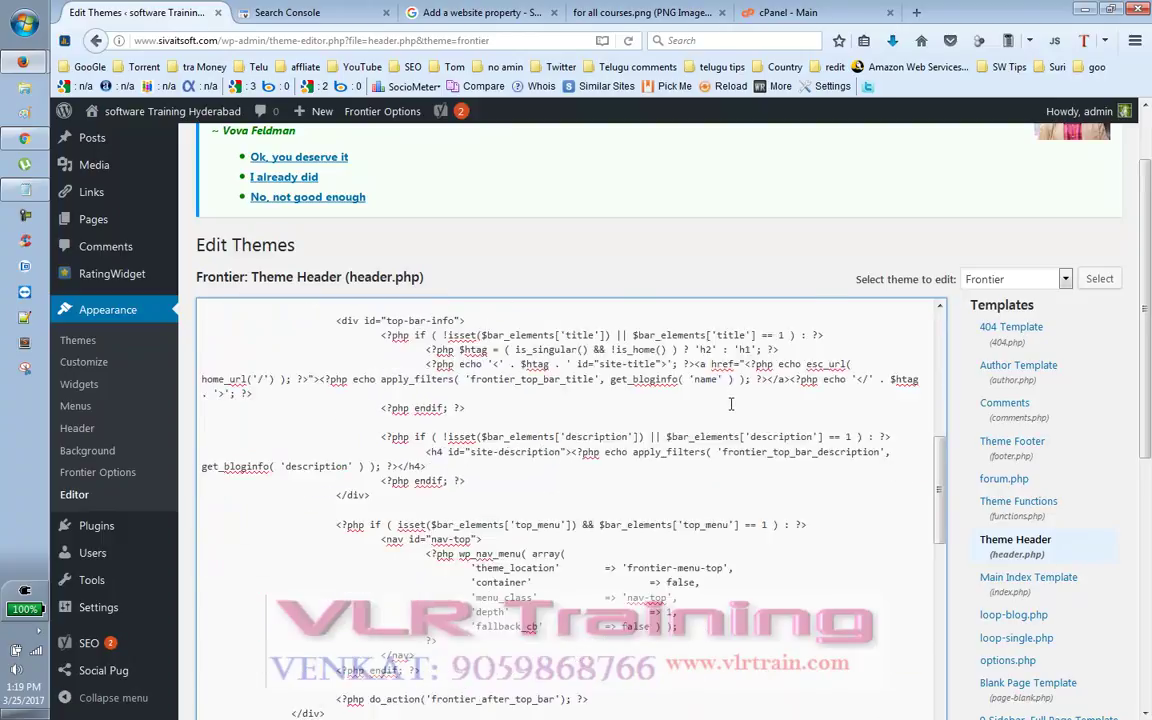
scroll(731, 406, down, 6)
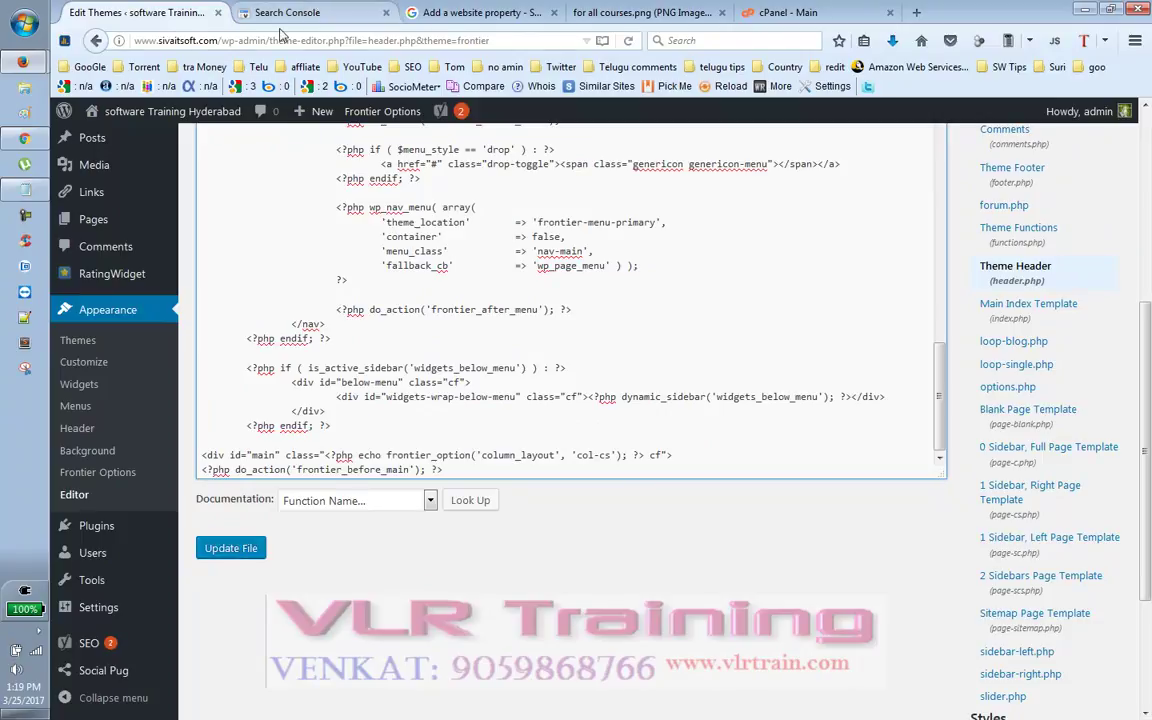
scroll(304, 236, down, 2)
Step: Open Yoast SEO's Webmaster Tools verification settings and activate the Google Search Console field
mouse_move(153, 651)
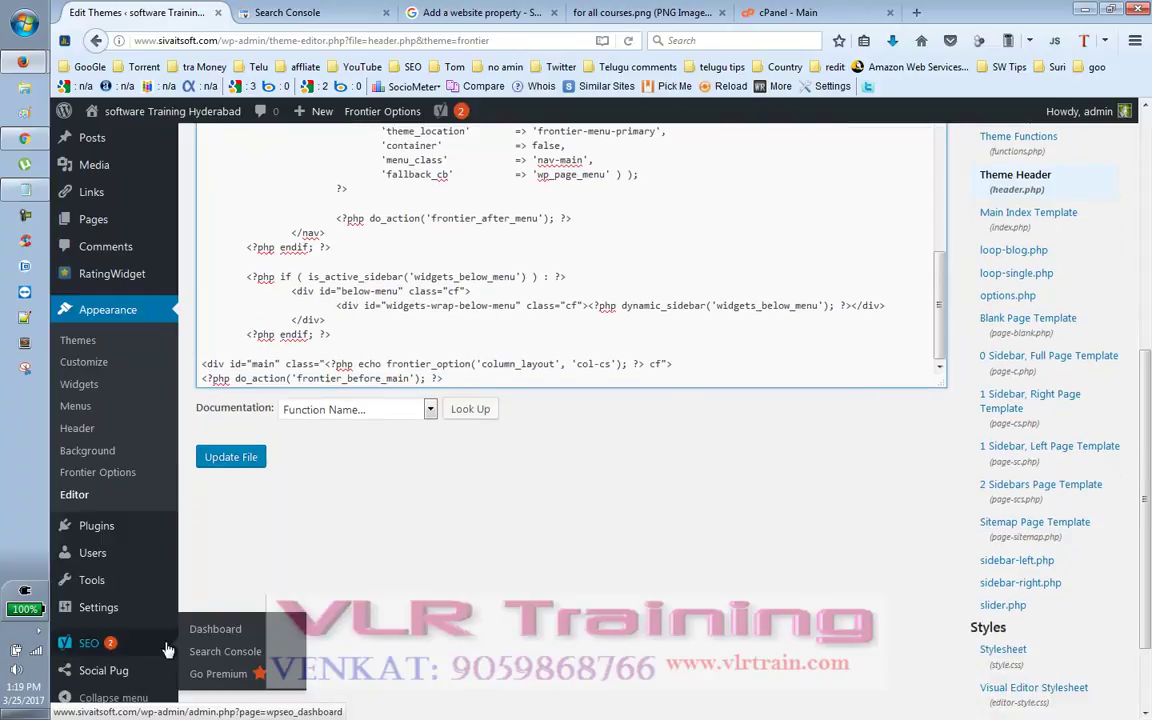
click(230, 636)
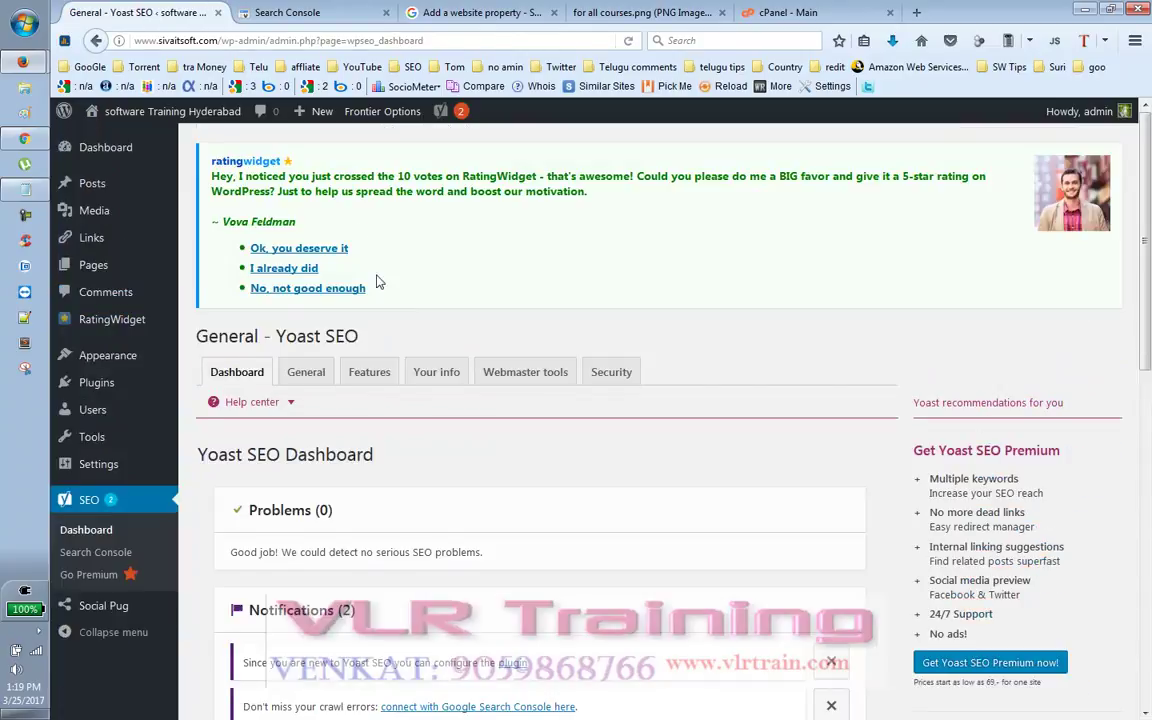
scroll(420, 300, down, 2)
click(505, 290)
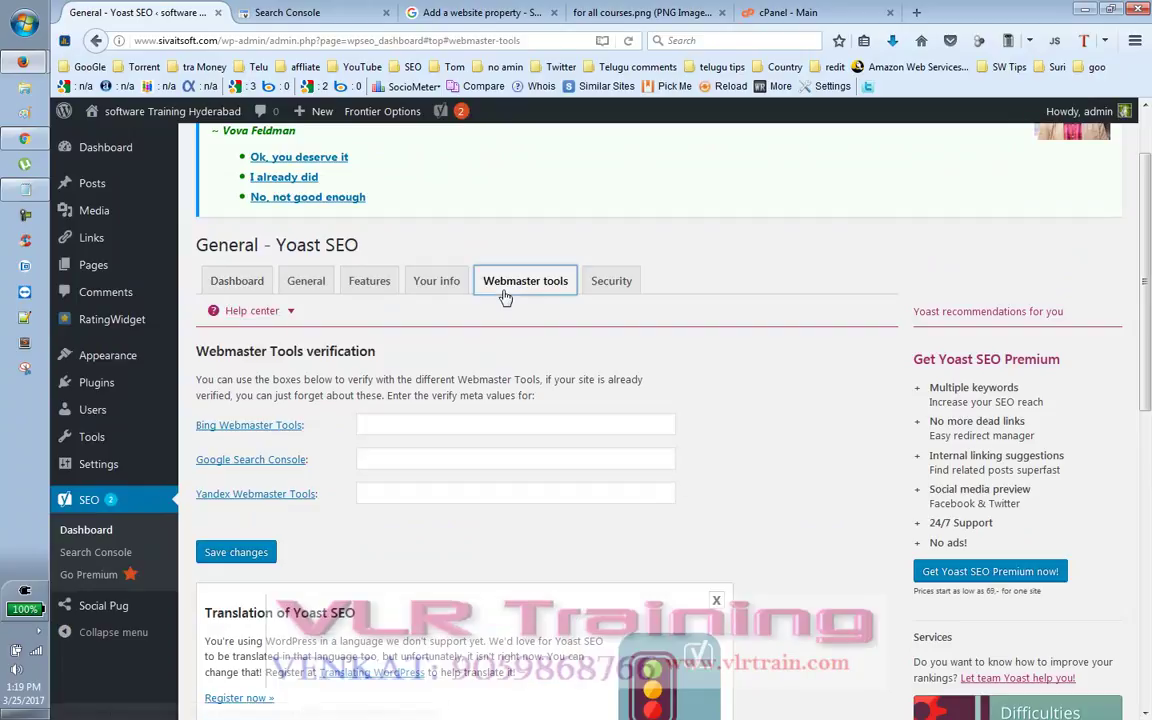
click(373, 458)
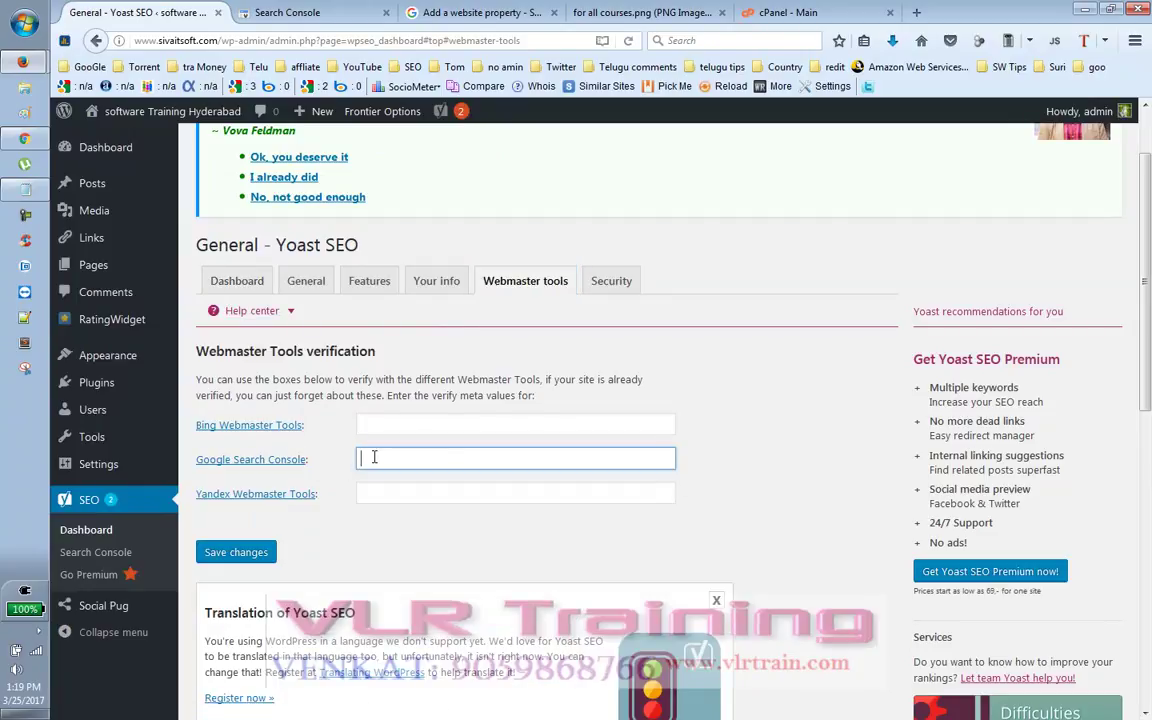
Step: Return to Search Console and reselect the complete google-site-verification meta tag
click(340, 16)
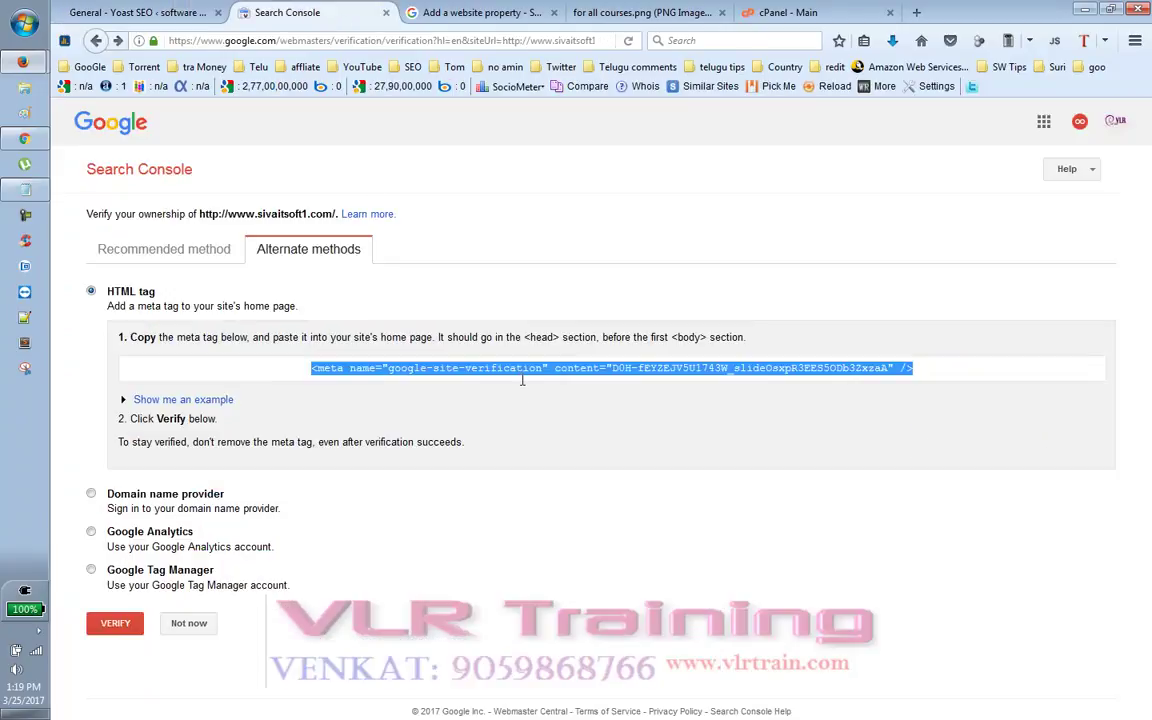
click(603, 367)
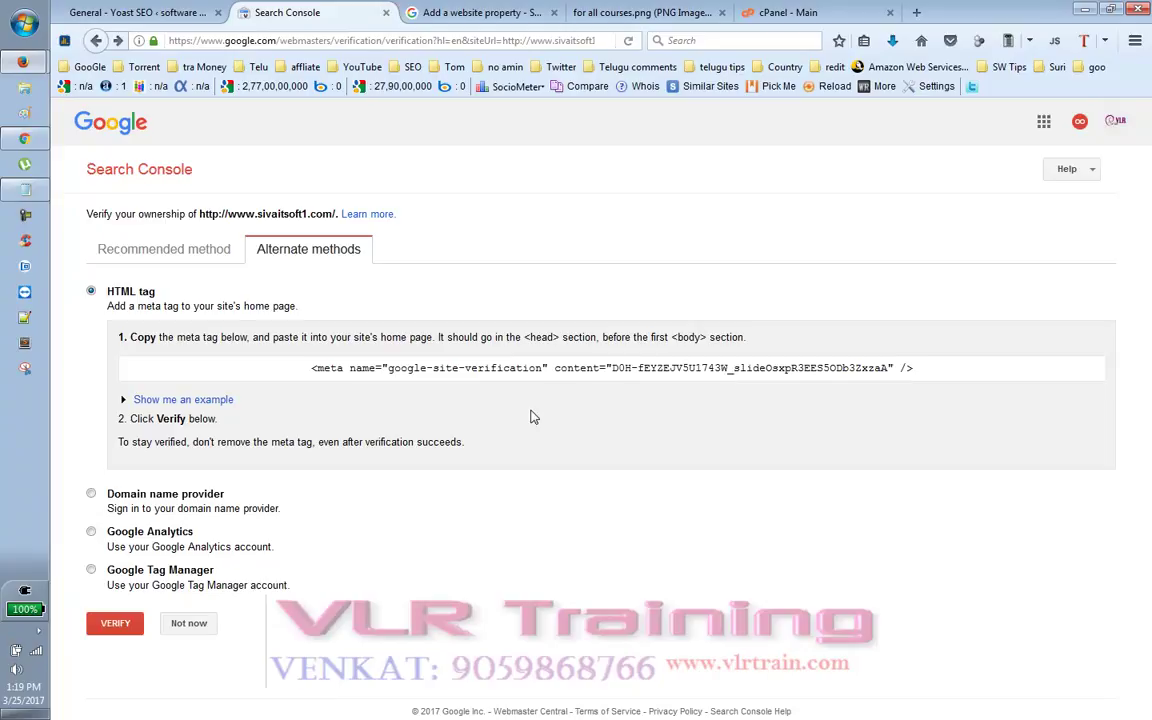
triple_click(615, 368)
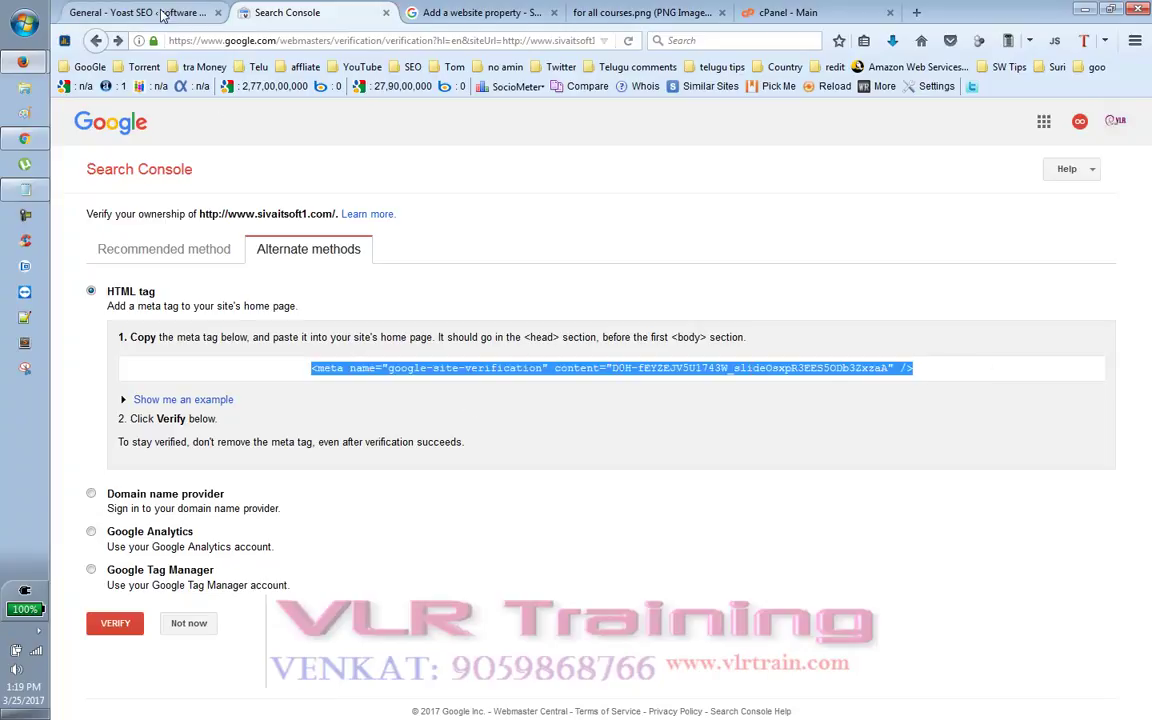
Step: Reopen the Frontier theme's Theme Header (header.php) in WordPress and locate its opening and closing head tags
click(145, 12)
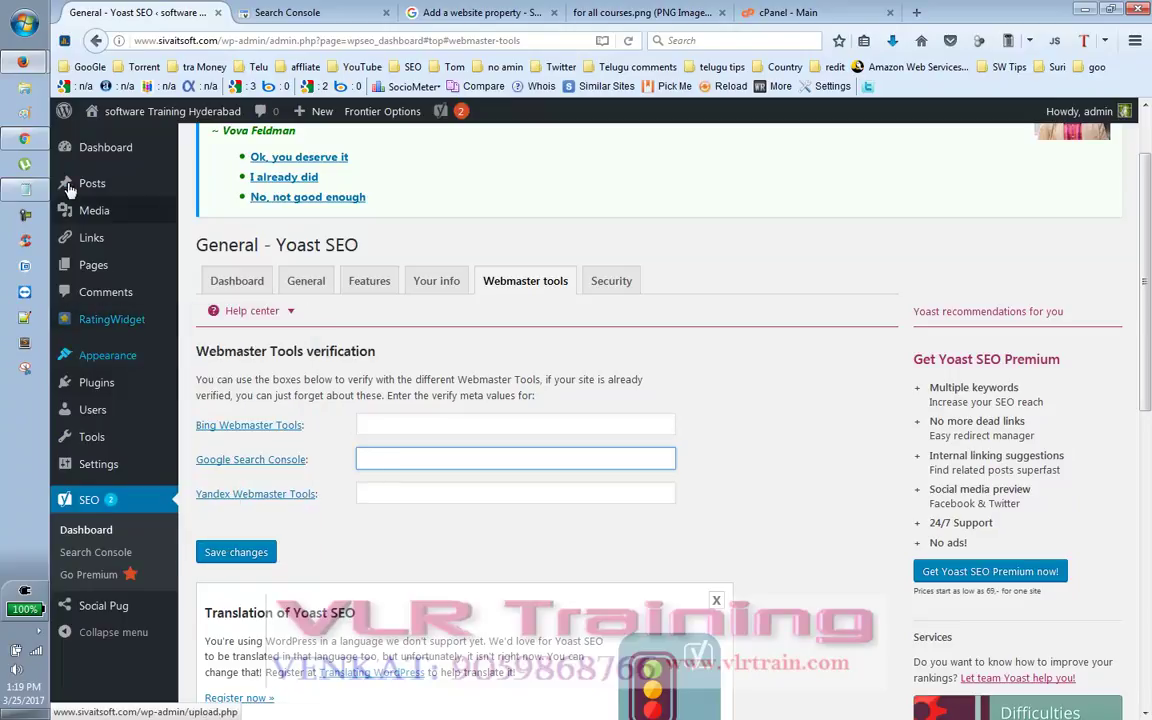
mouse_move(90, 113)
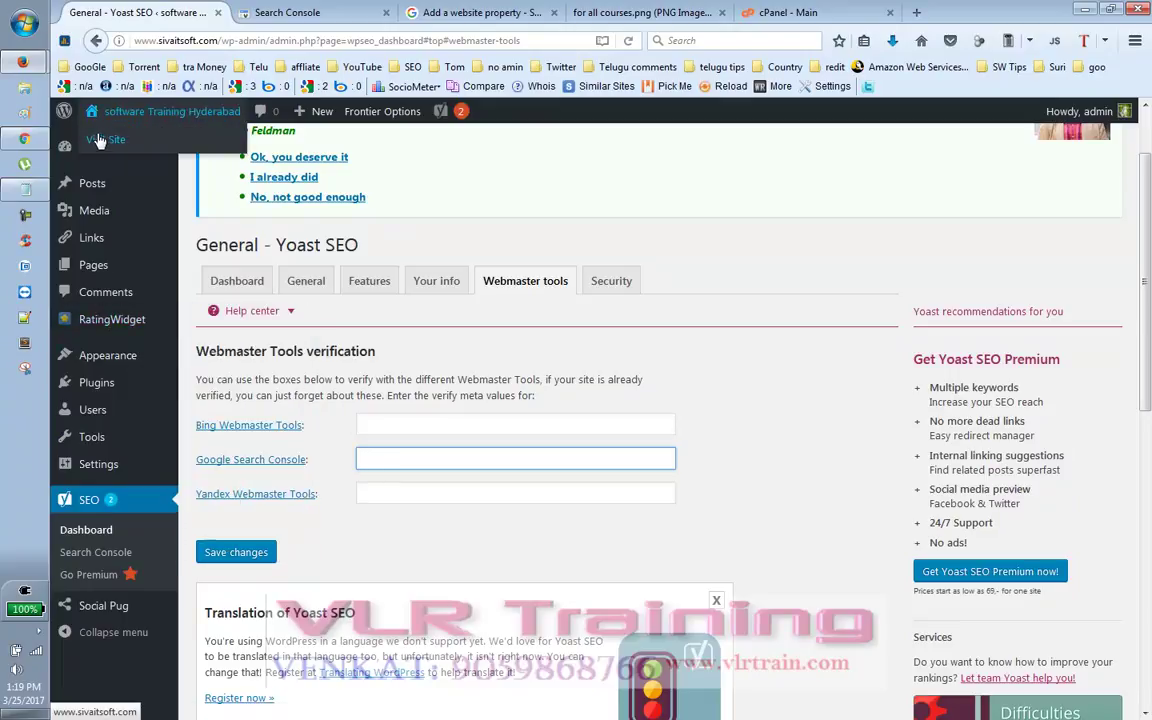
mouse_move(95, 357)
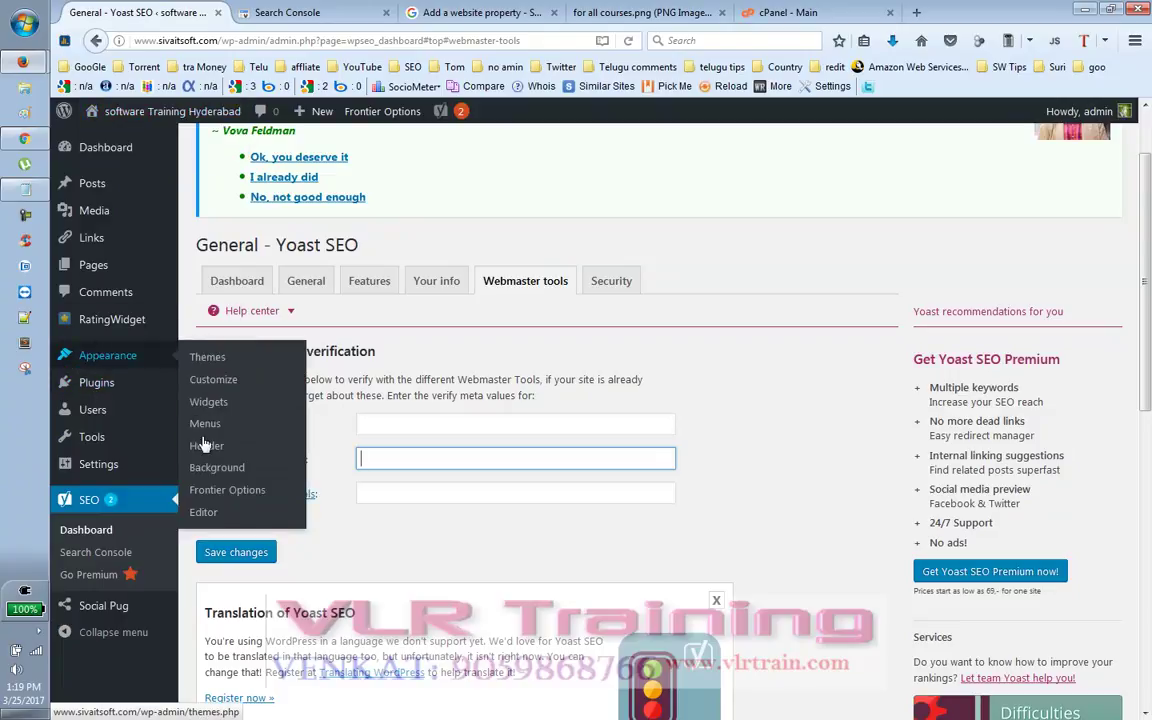
click(204, 512)
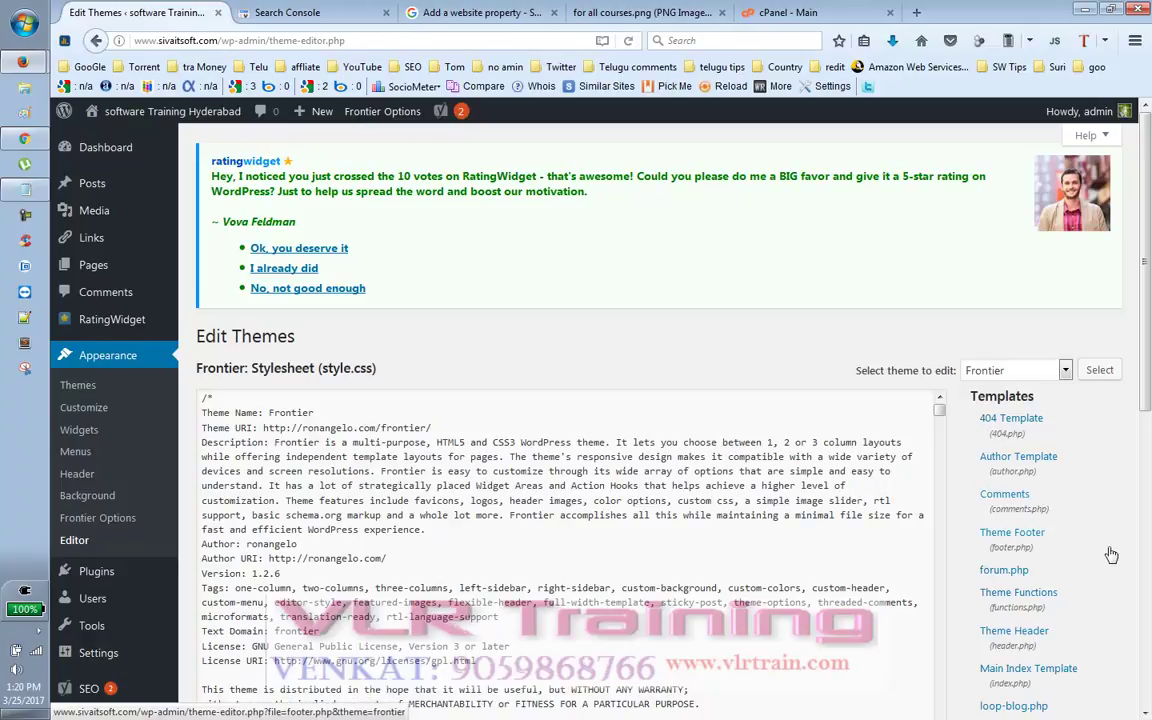
scroll(1111, 554, down, 2)
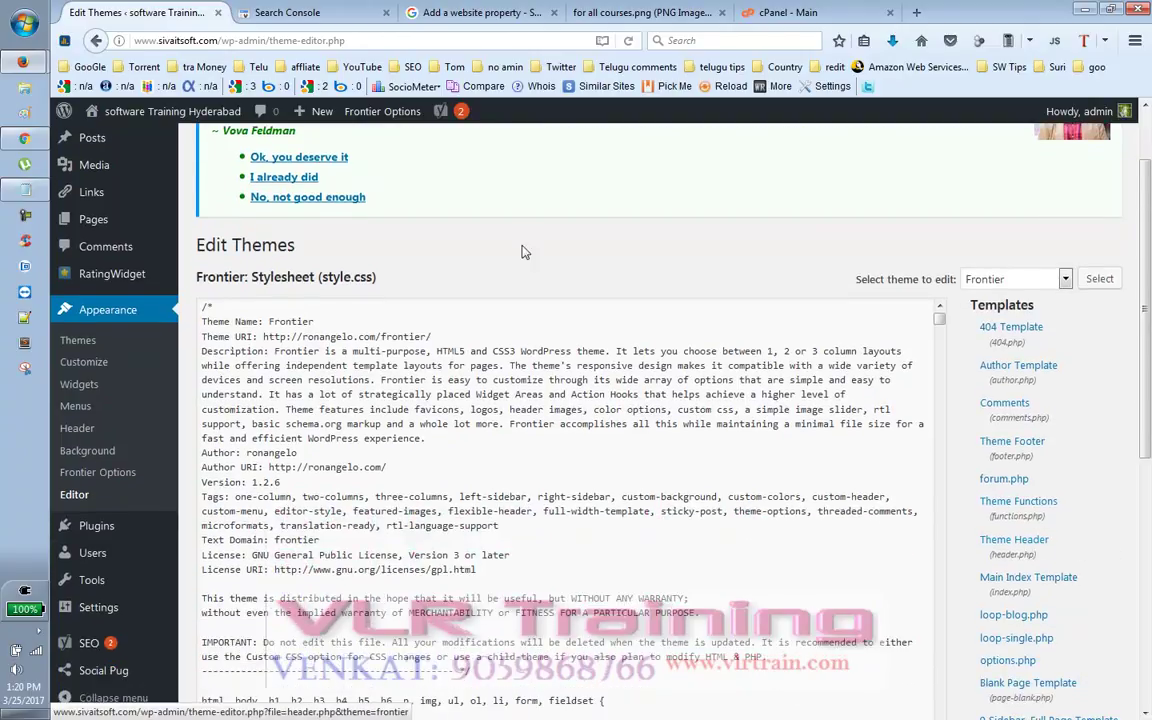
click(1012, 540)
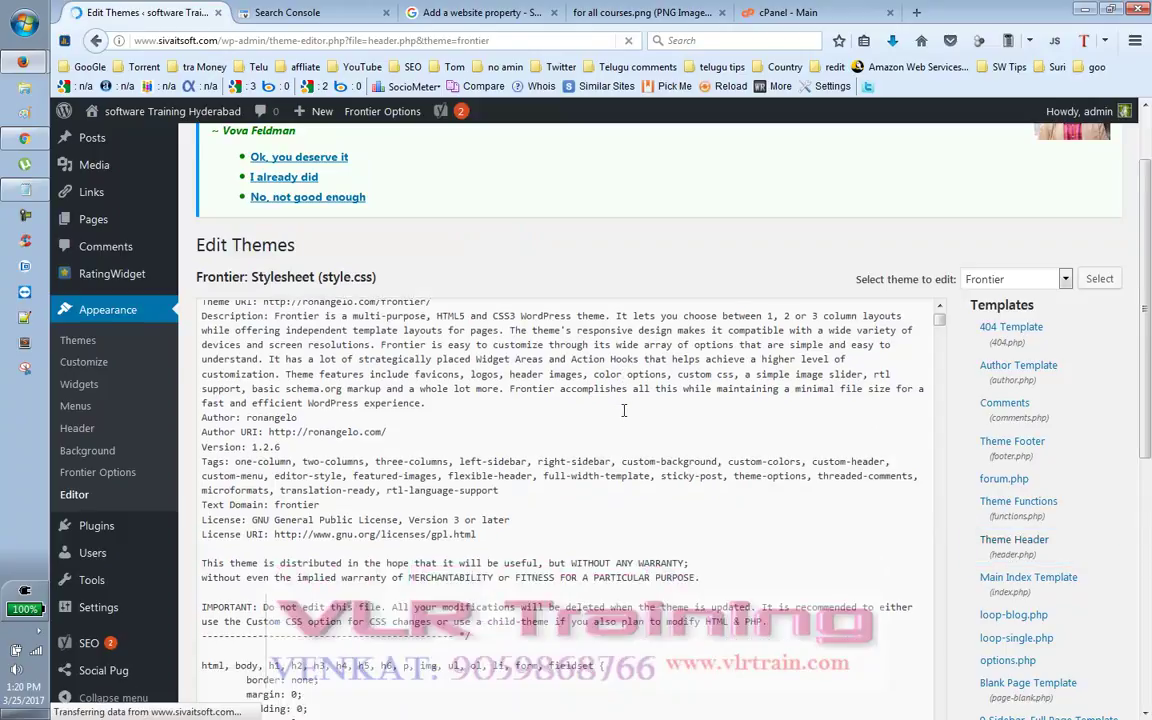
click(237, 429)
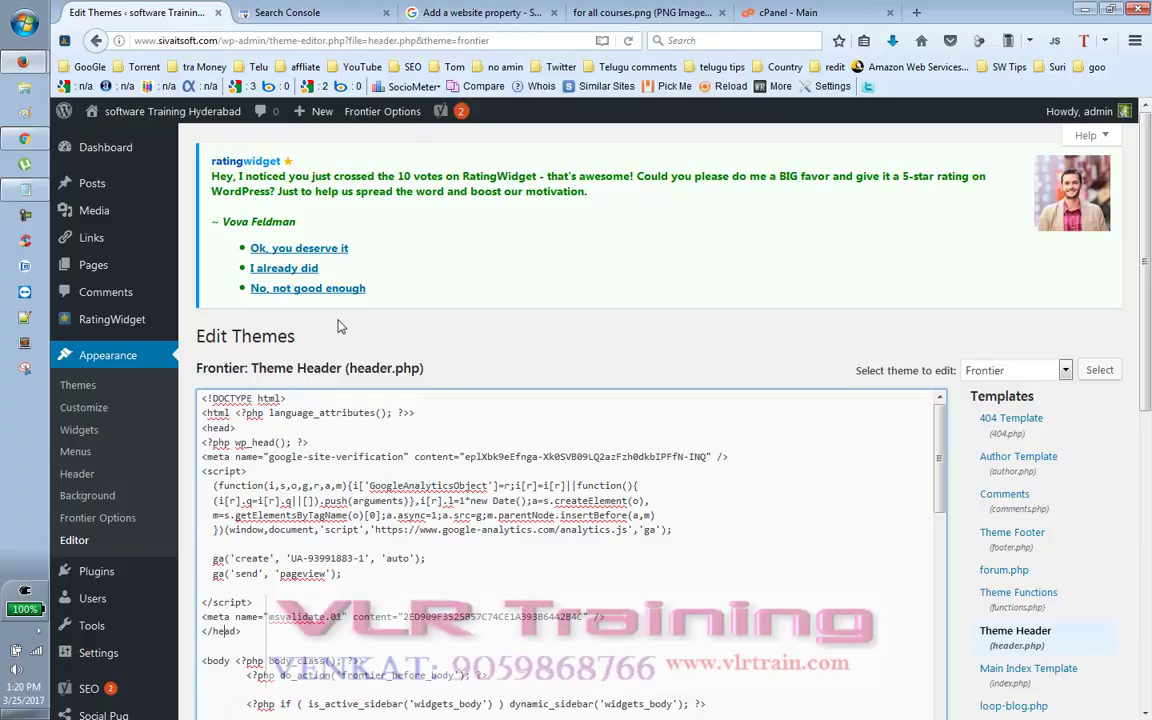
Step: Switch to Blogger and open the VLR Training blog's theme HTML for editing at the head section
mouse_move(316, 120)
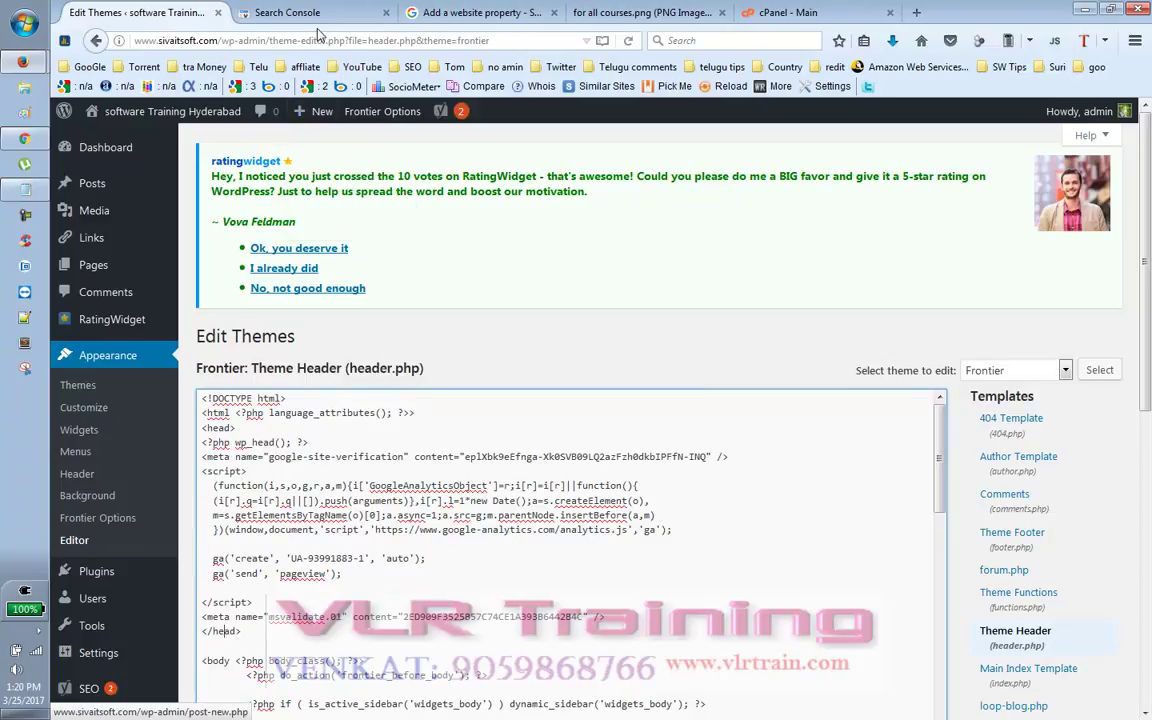
click(415, 13)
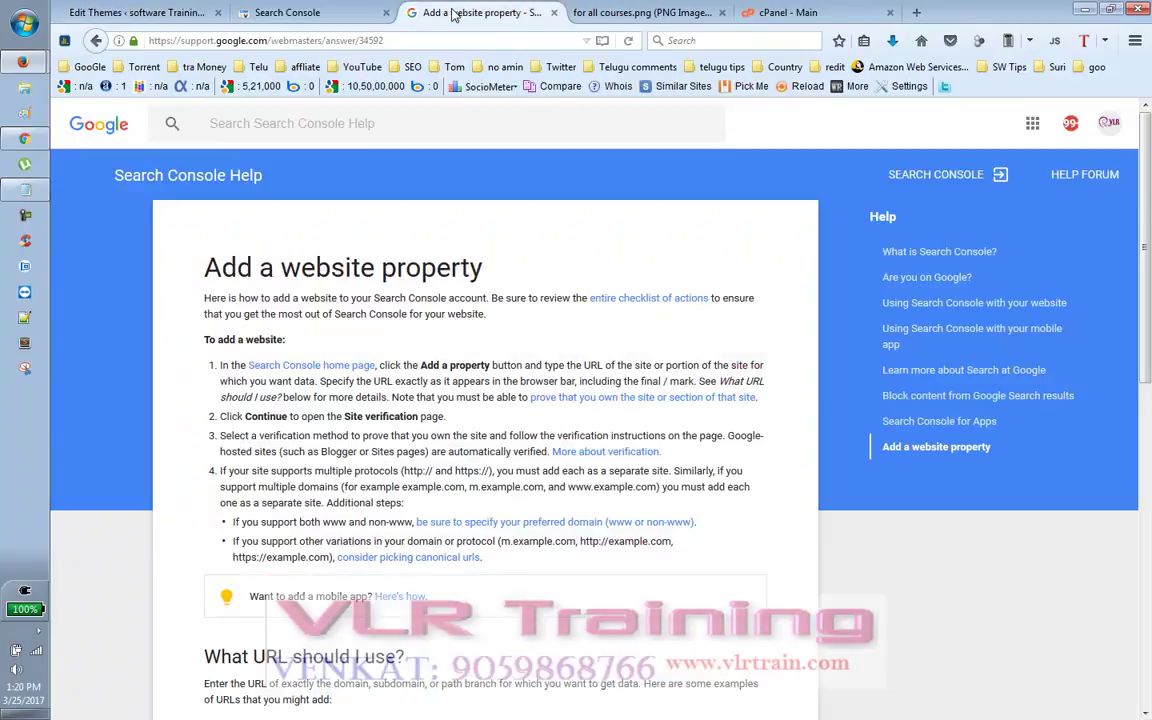
click(88, 67)
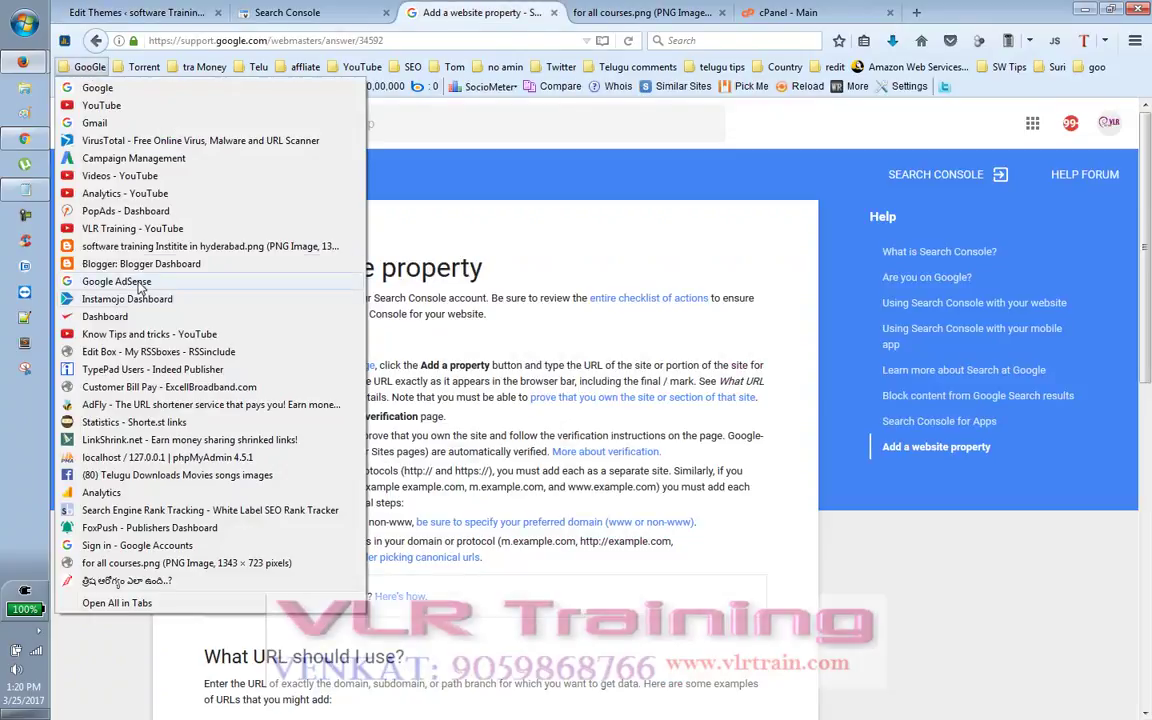
click(185, 251)
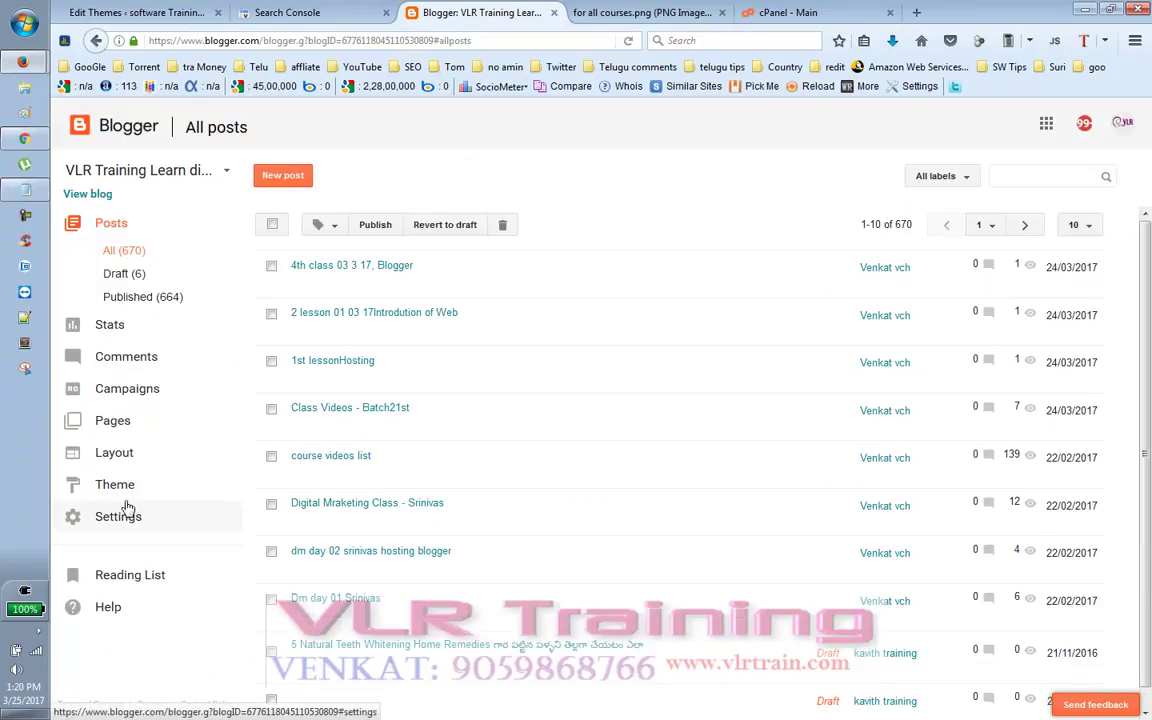
click(90, 488)
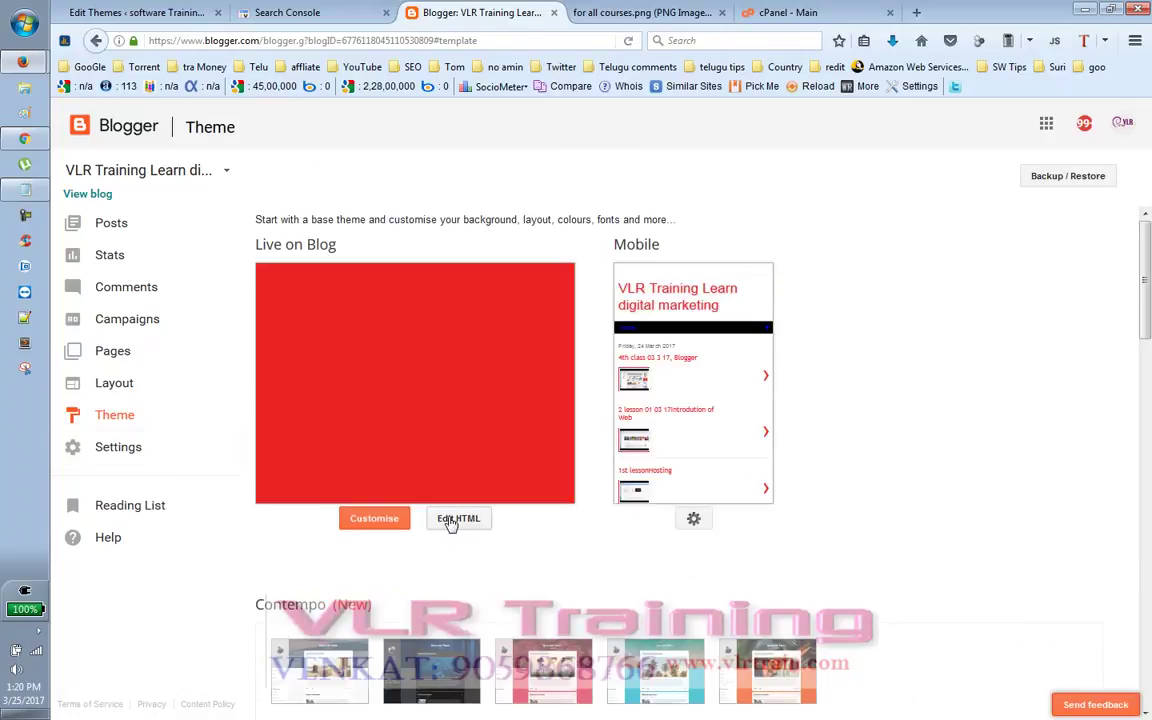
click(451, 520)
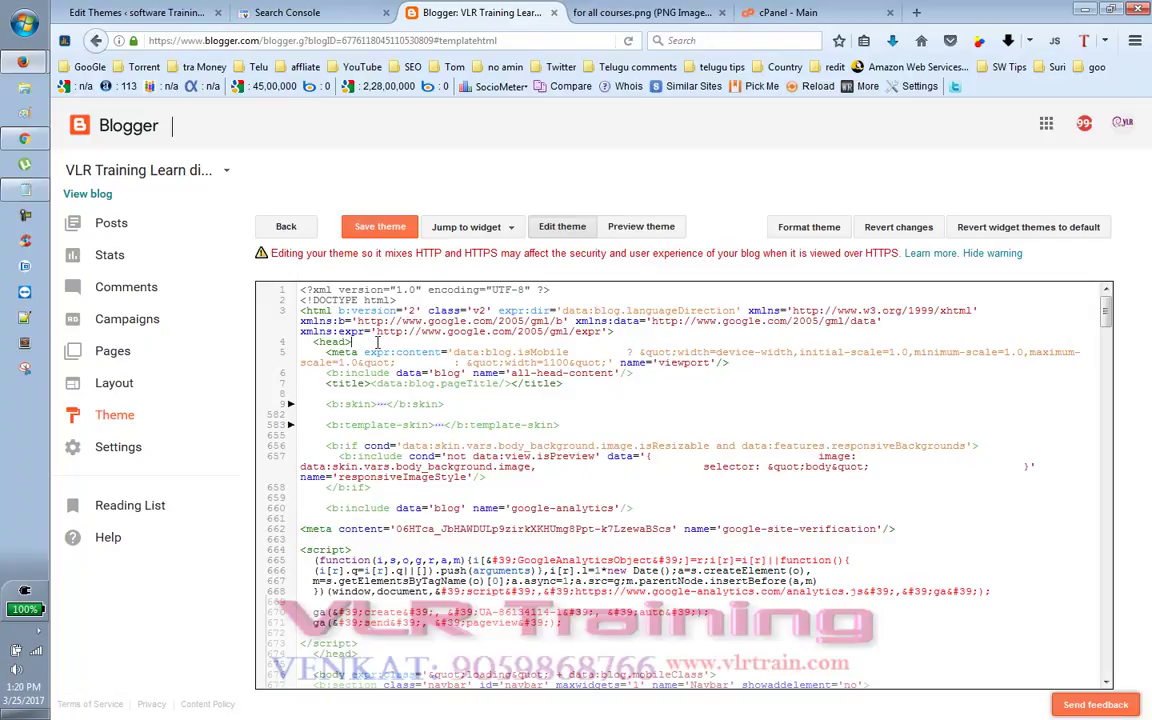
Step: Try inserting the google-site-verification meta tag on a new line below the opening head tag of the VLR Training blog's theme HTML
key(Return)
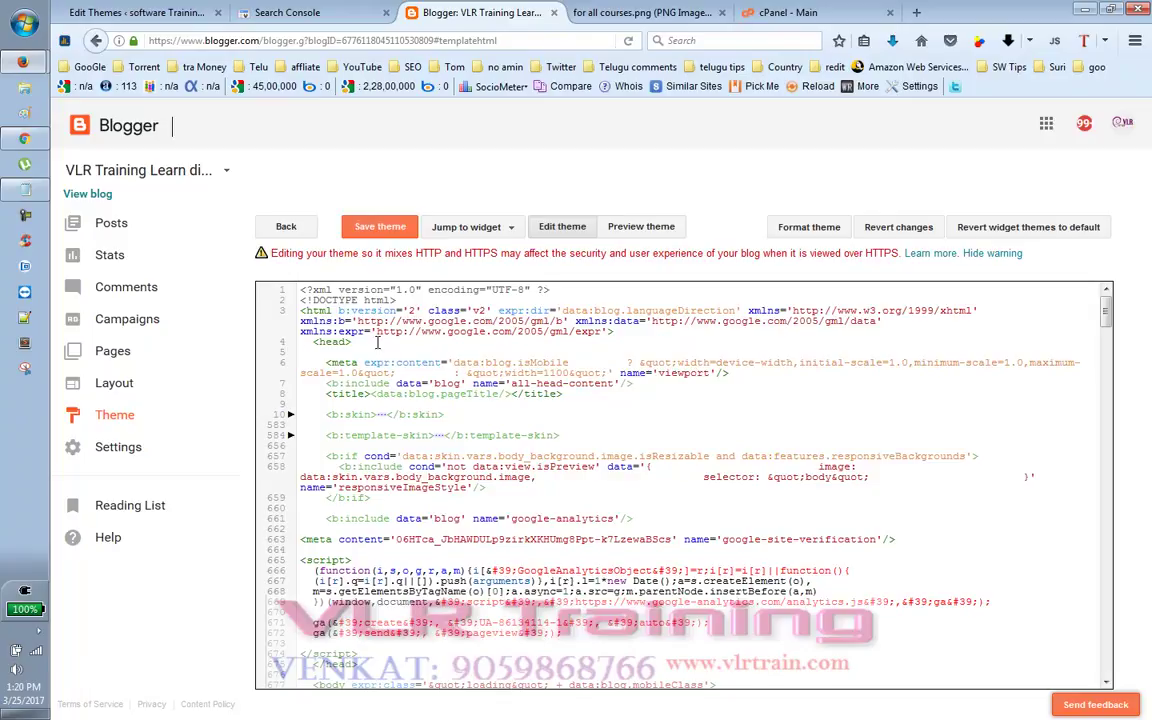
text(<meta name="google-site-verification" content="D0H-fEYZEJV5U1743W_slideOsxpR3EES5ODb3ZxzaA" />)
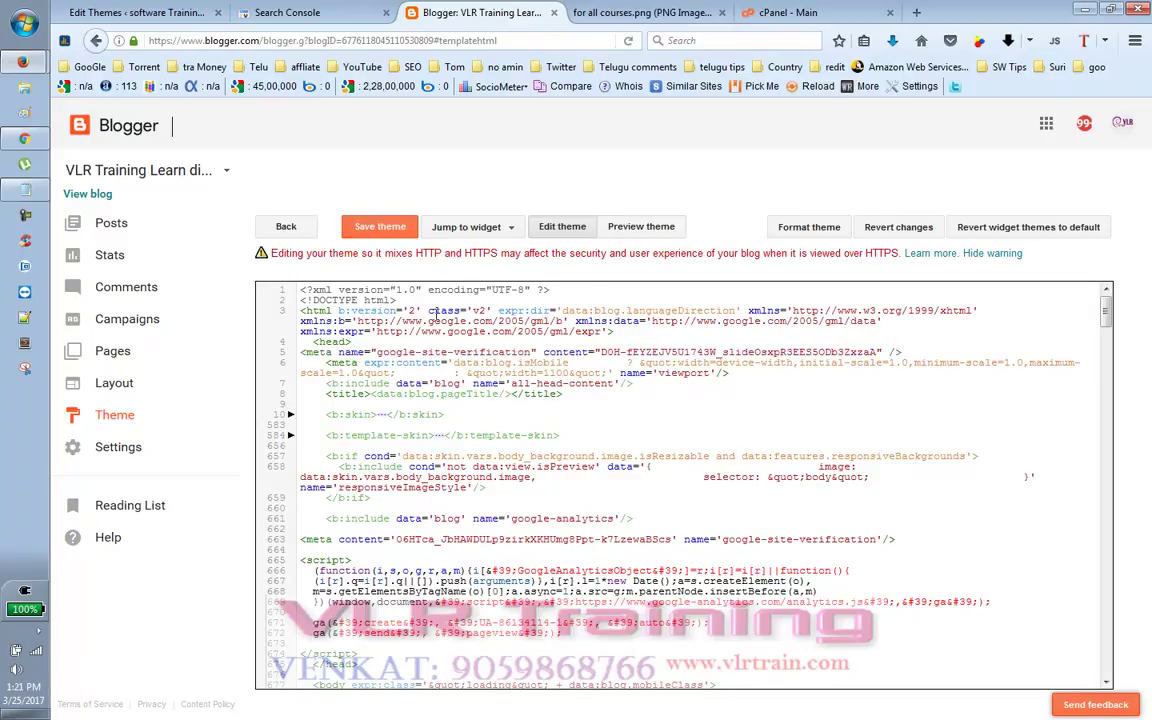
Step: Return to Search Console and review the requirements of the Google Analytics and Google Tag Manager verification methods
click(278, 12)
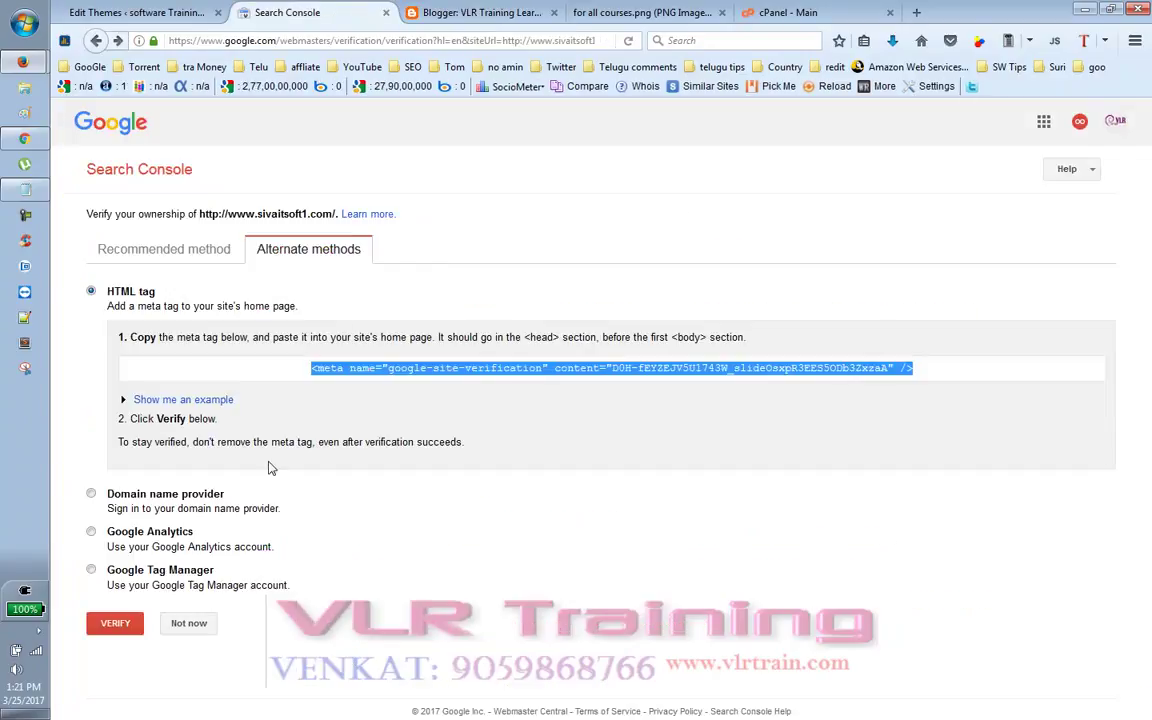
click(97, 537)
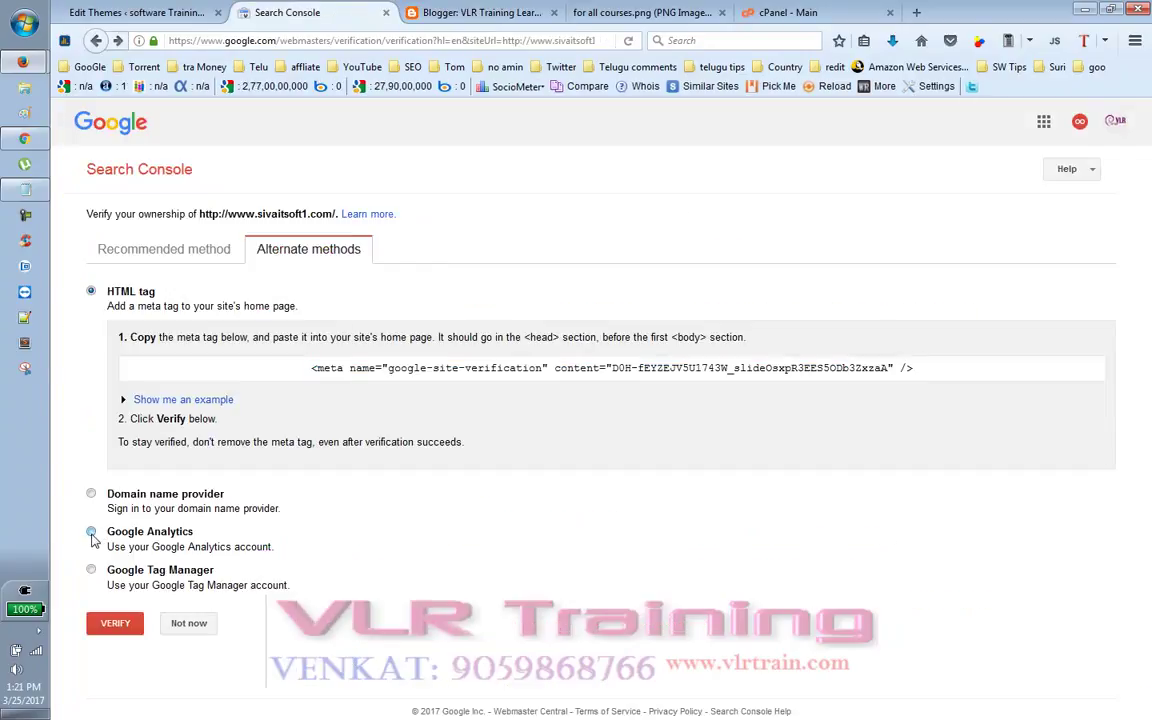
click(91, 534)
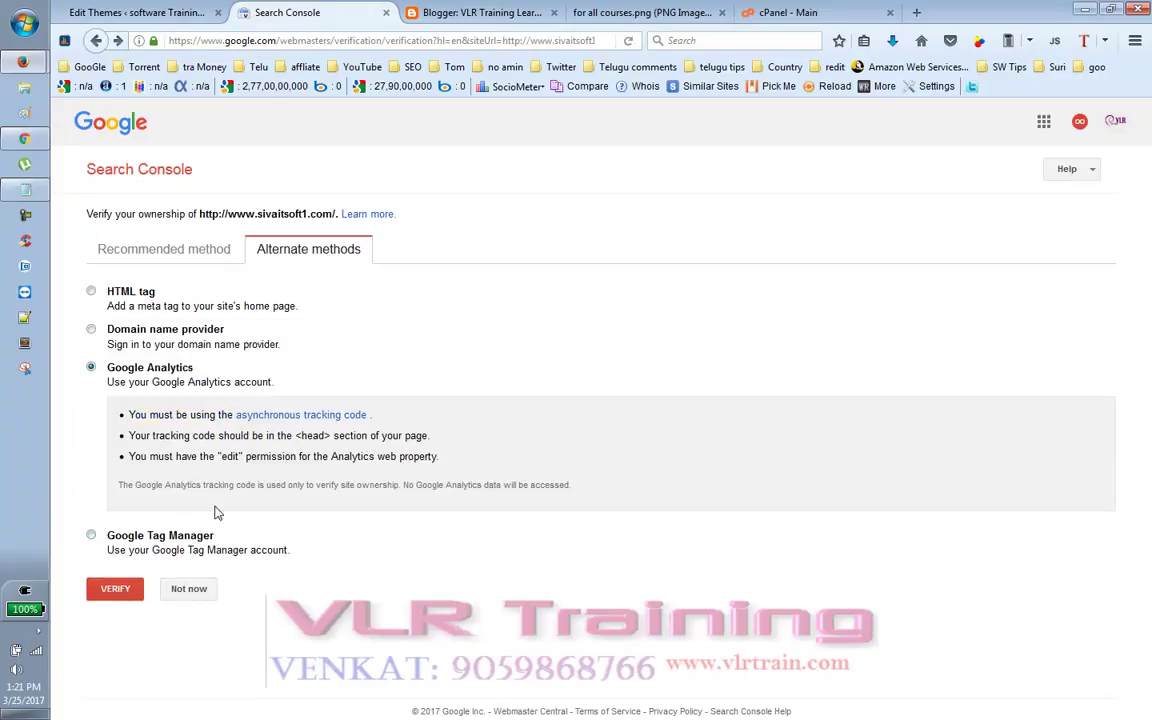
click(92, 537)
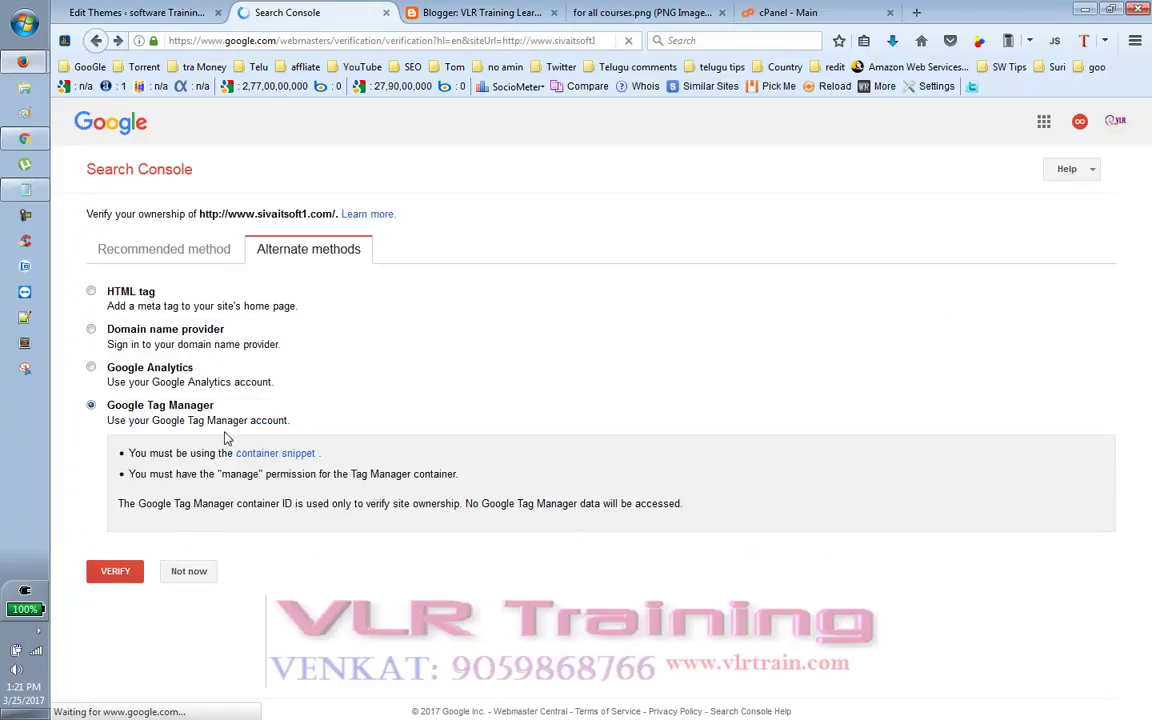
click(90, 291)
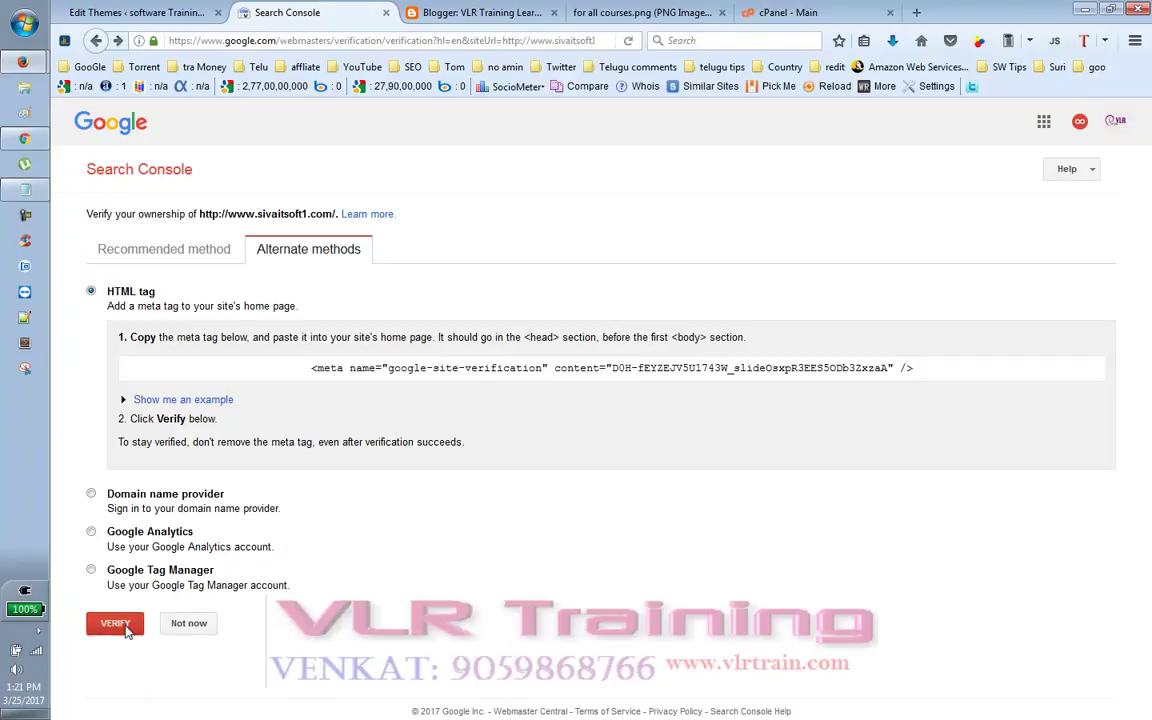
click(126, 626)
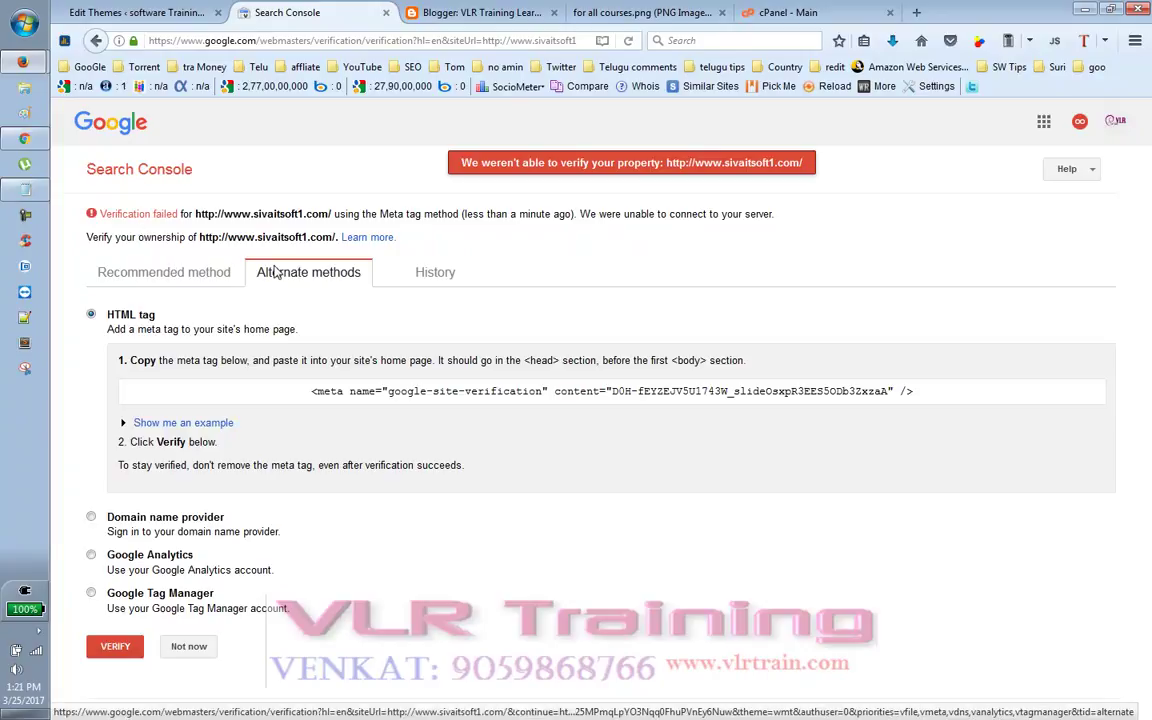
Step: Switch to Blogger and create a new blog titled "siva it" at sivaite.blogspot.com, leaving the open theme editor without saving
click(463, 14)
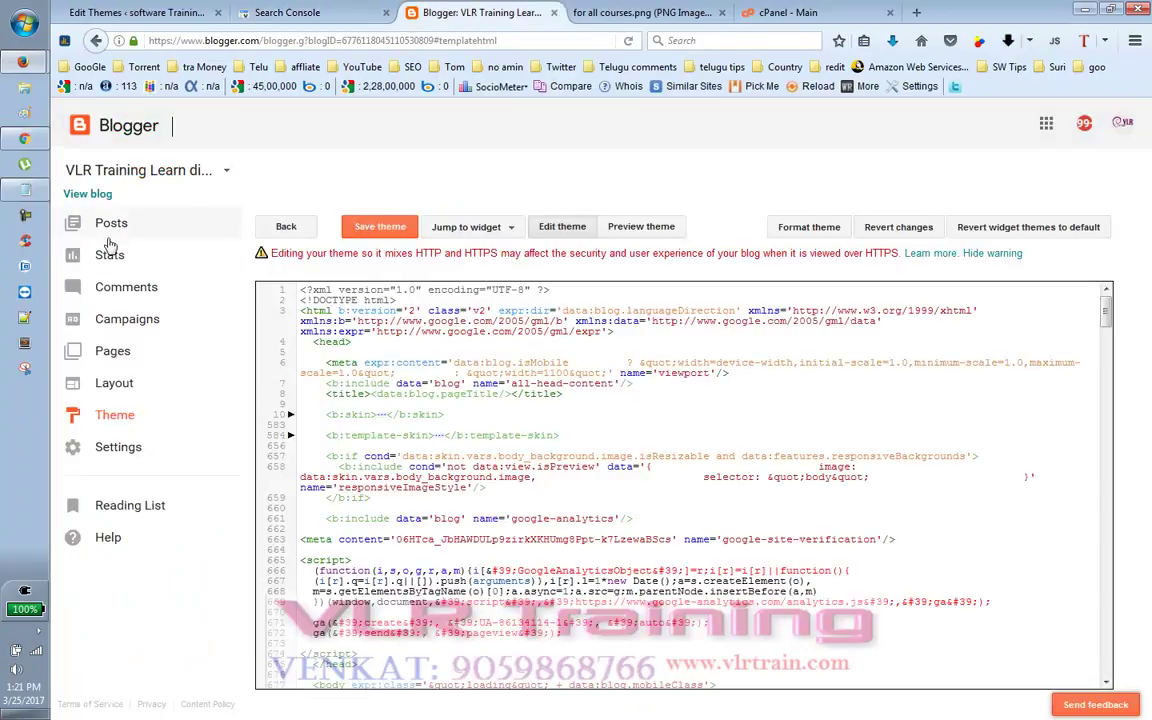
click(200, 172)
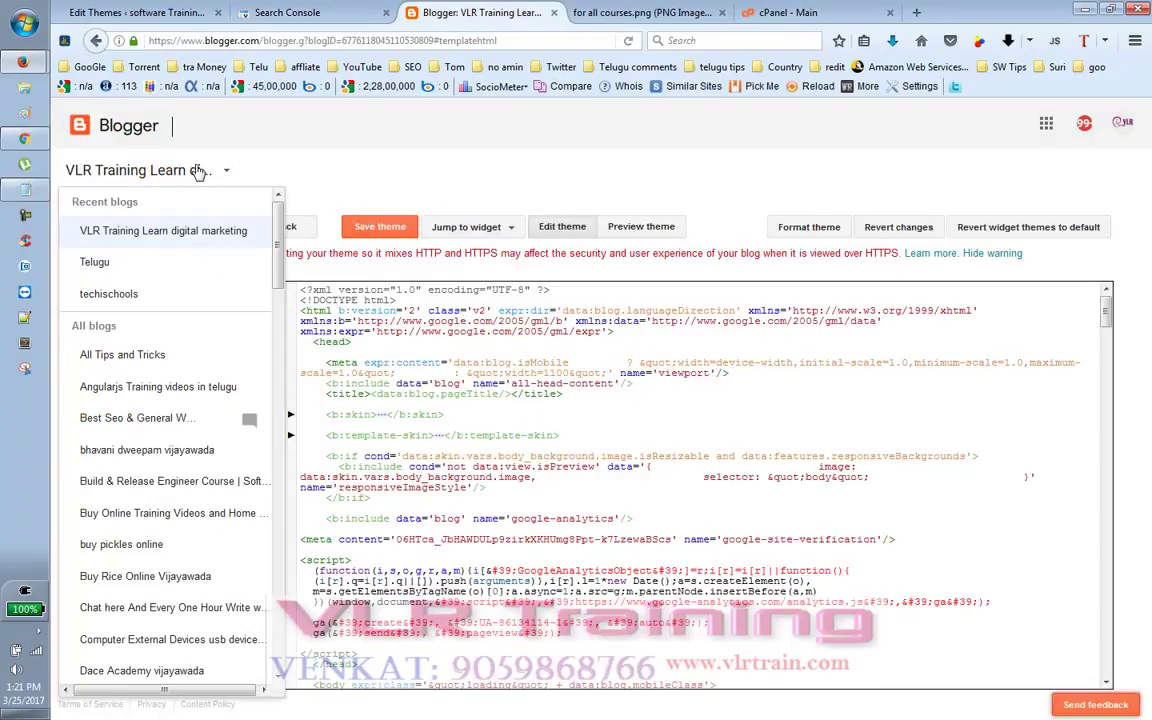
scroll(180, 290, down, 3)
scroll(270, 300, down, 15)
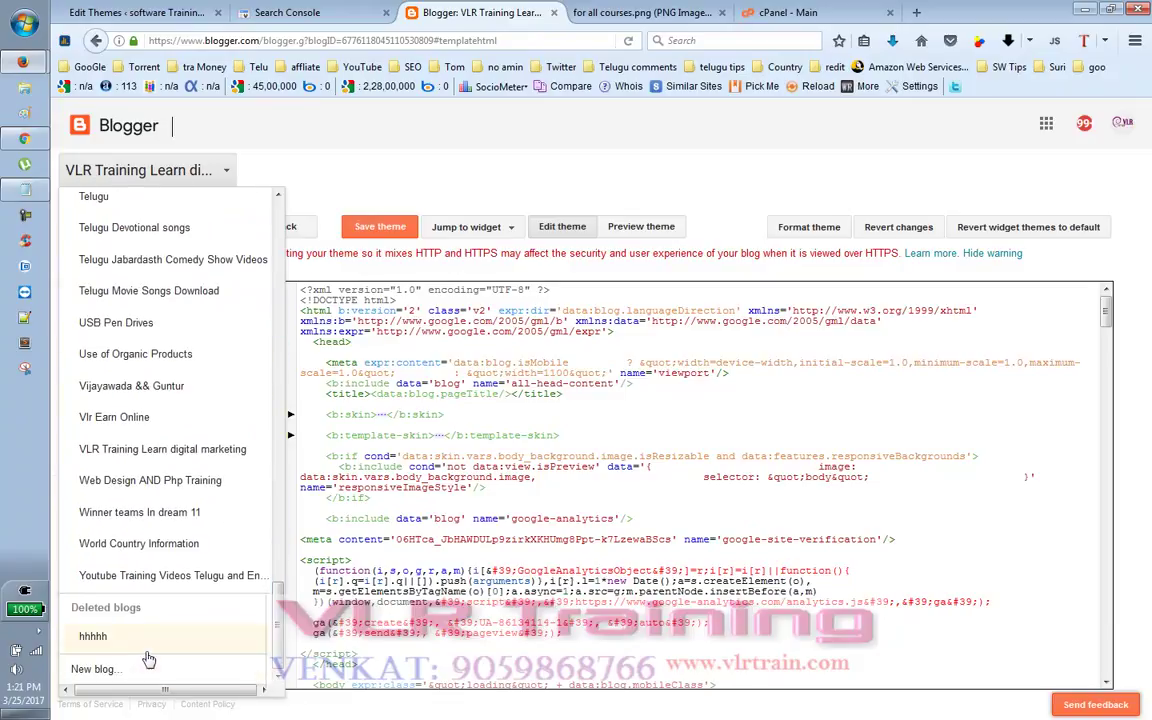
click(95, 668)
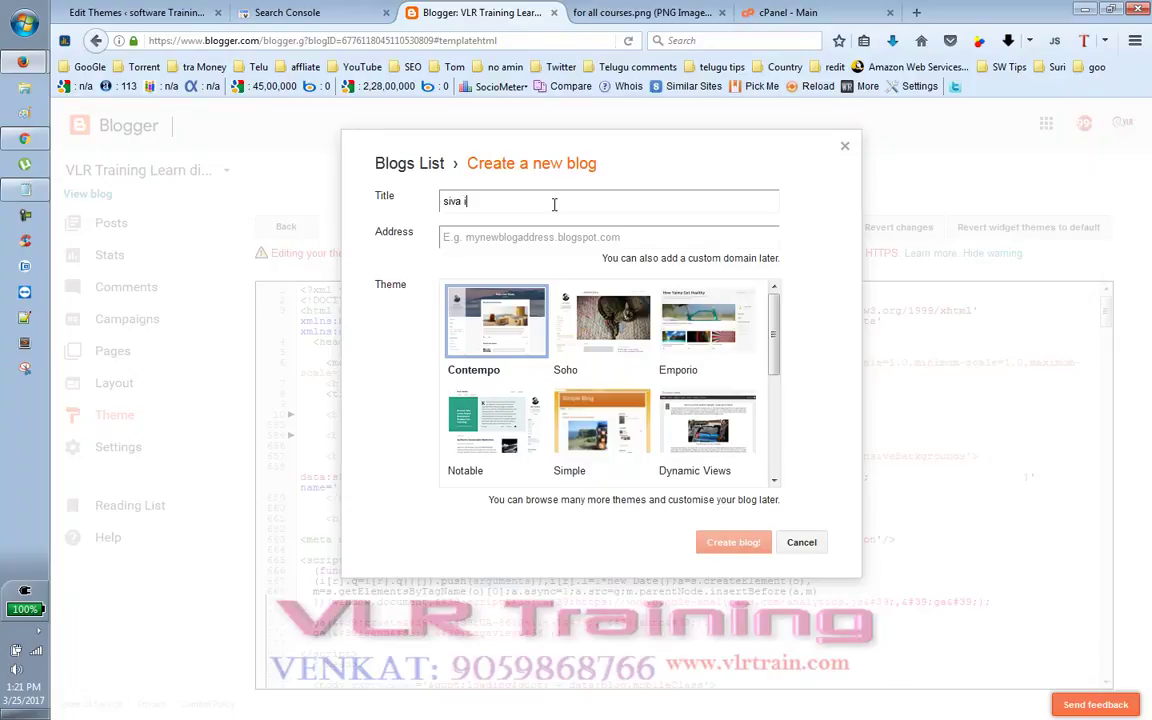
click(592, 231)
text(sivaite)
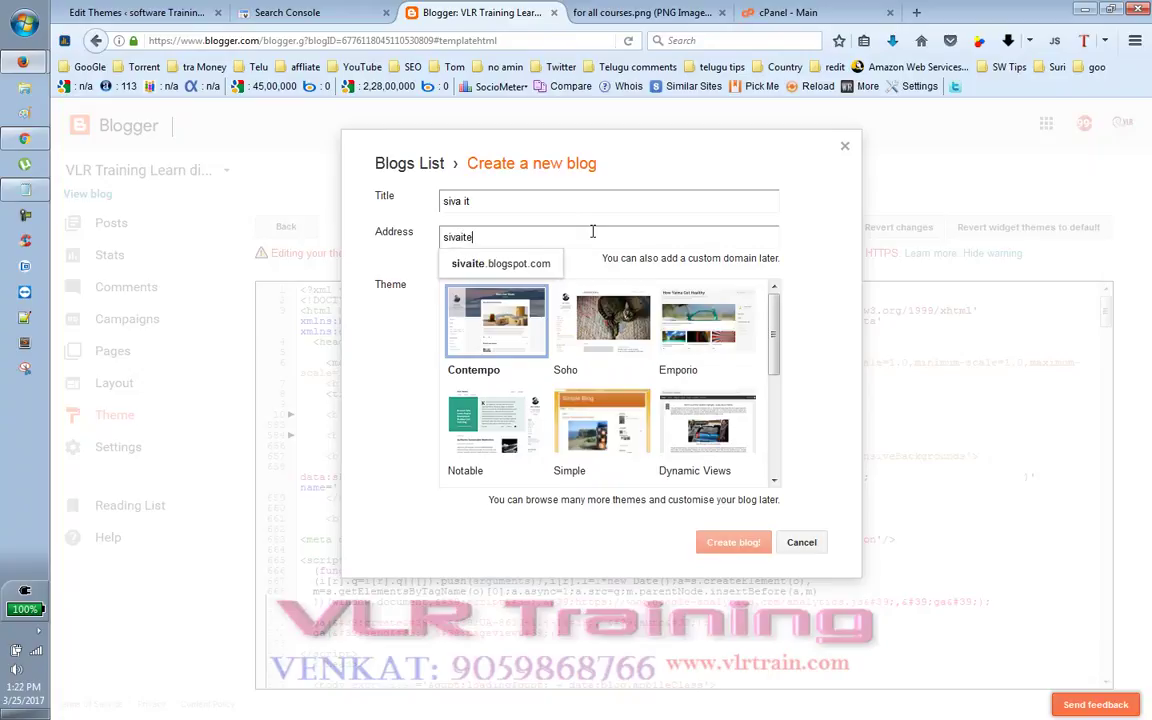
click(578, 253)
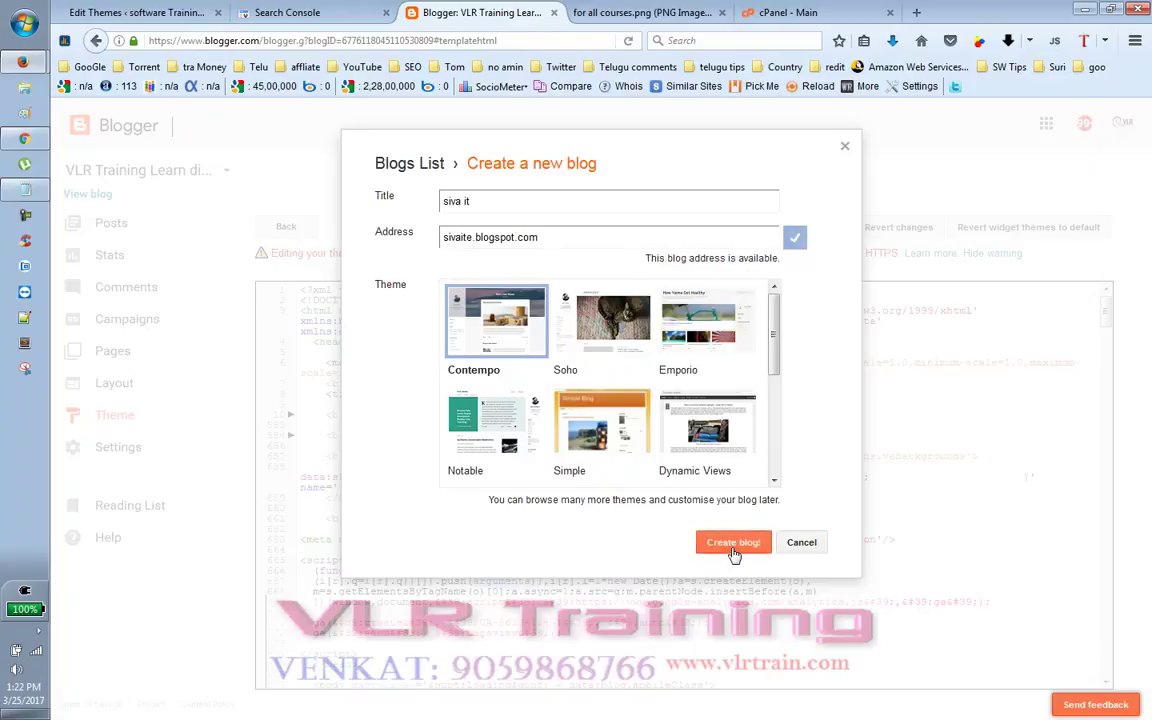
click(733, 542)
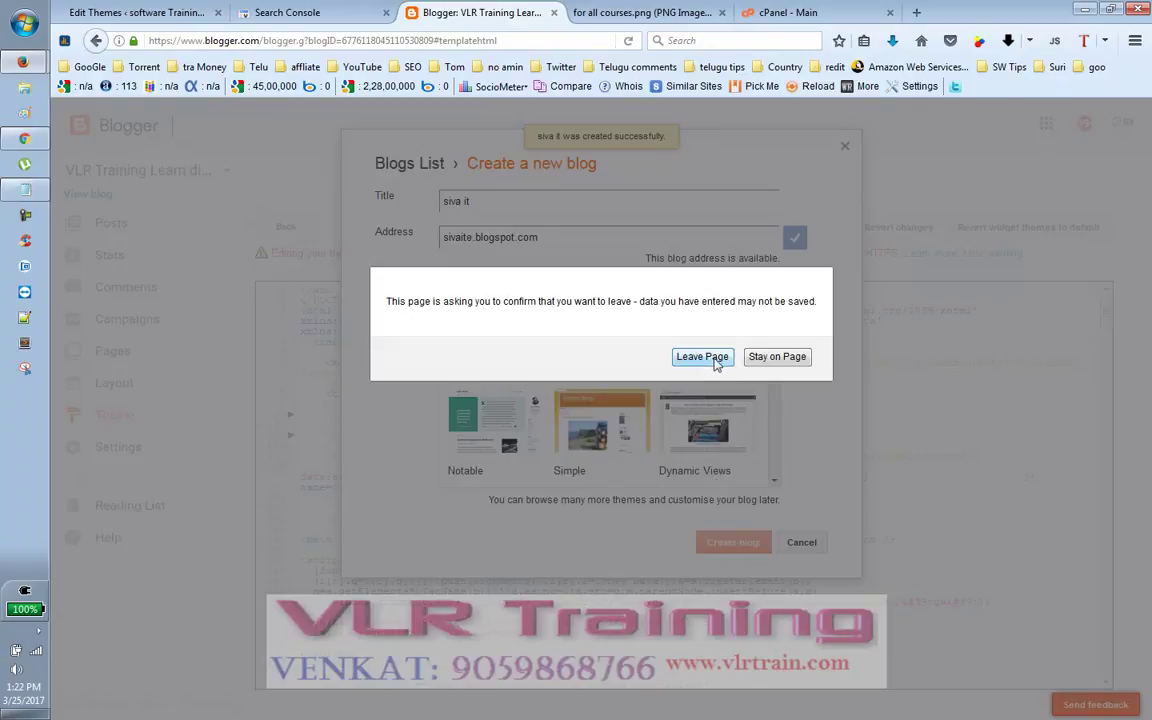
click(716, 359)
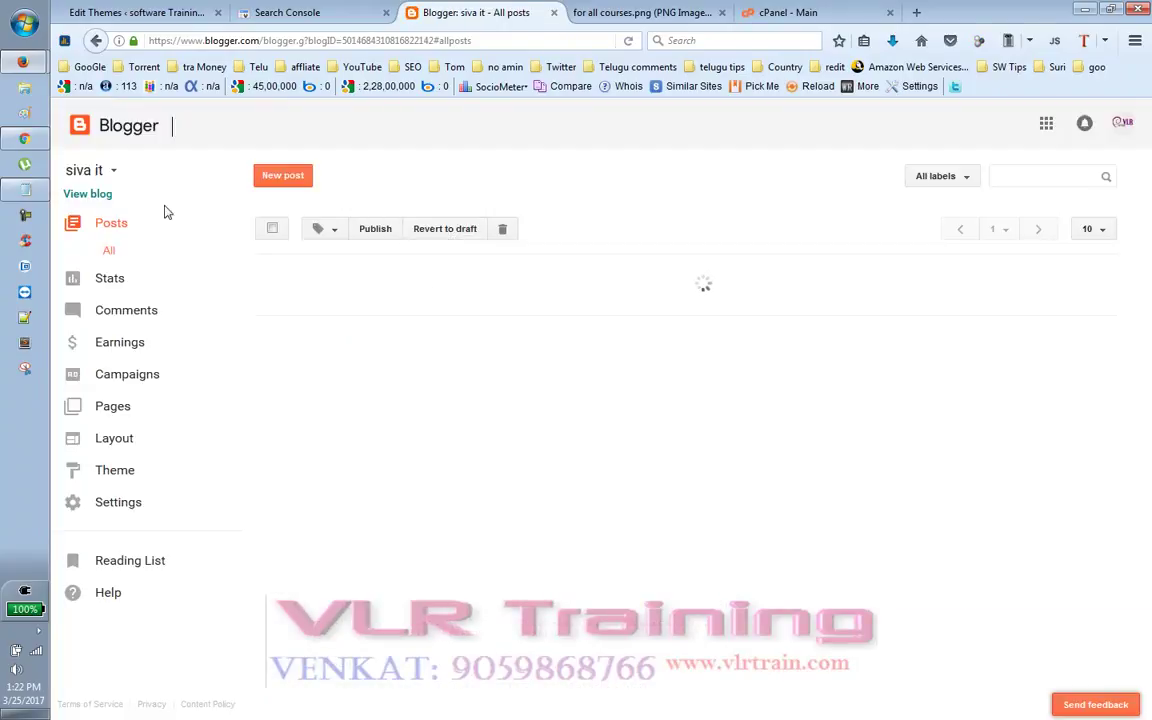
Step: Open the live siva it blog in a new browser tab and view it
right_click(92, 203)
click(150, 213)
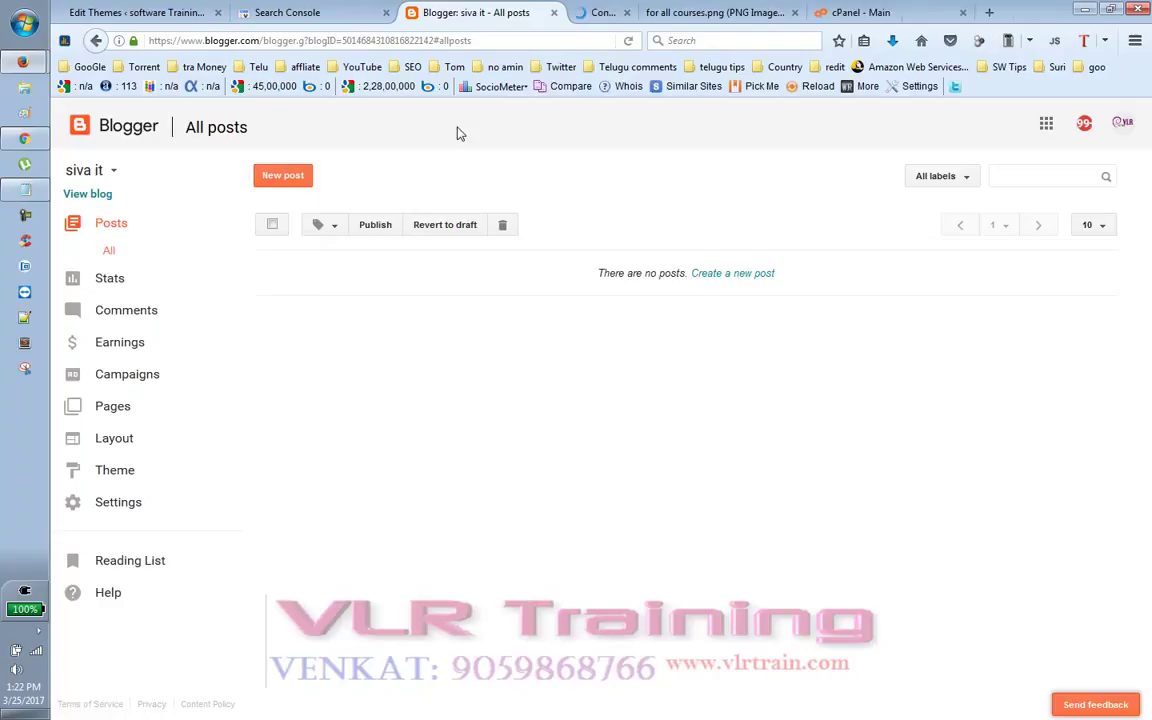
click(580, 14)
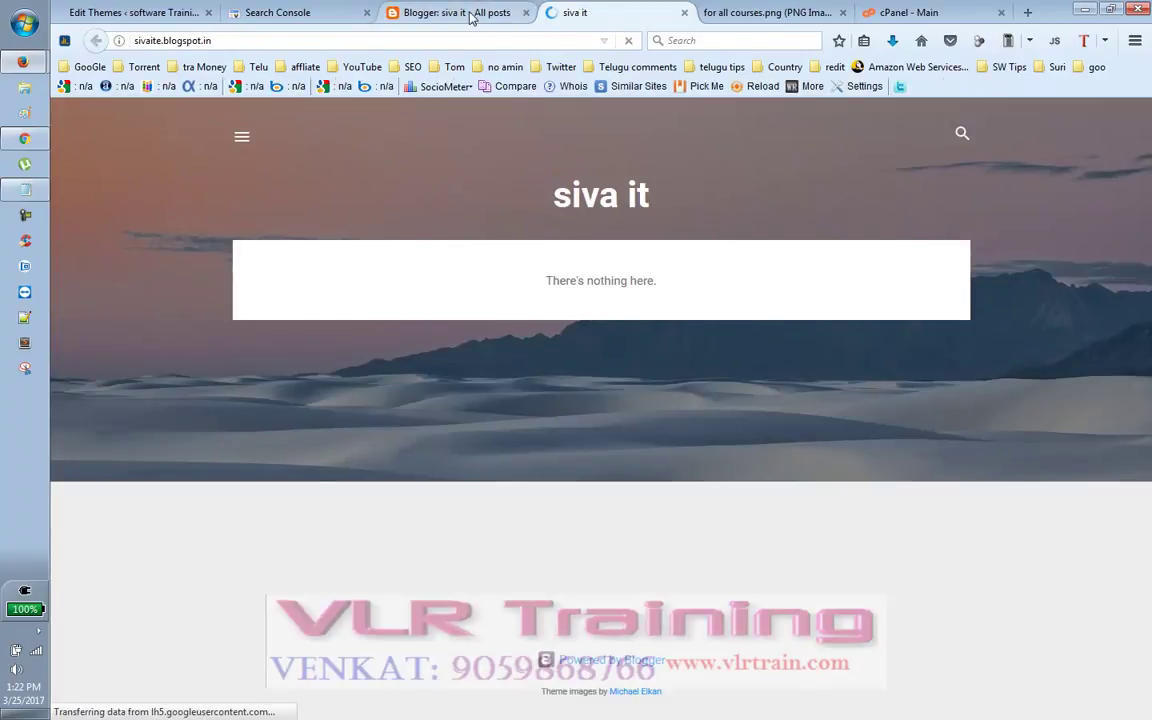
Step: Return to Blogger and open the siva it blog's theme HTML for editing
click(470, 14)
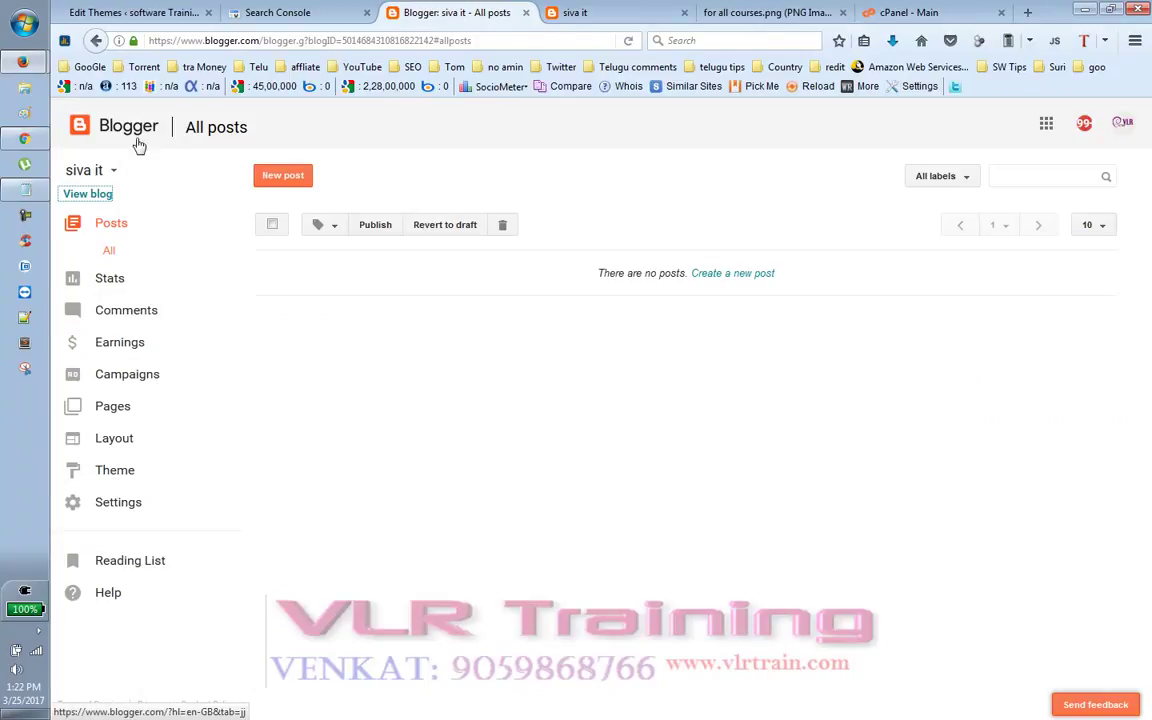
click(114, 472)
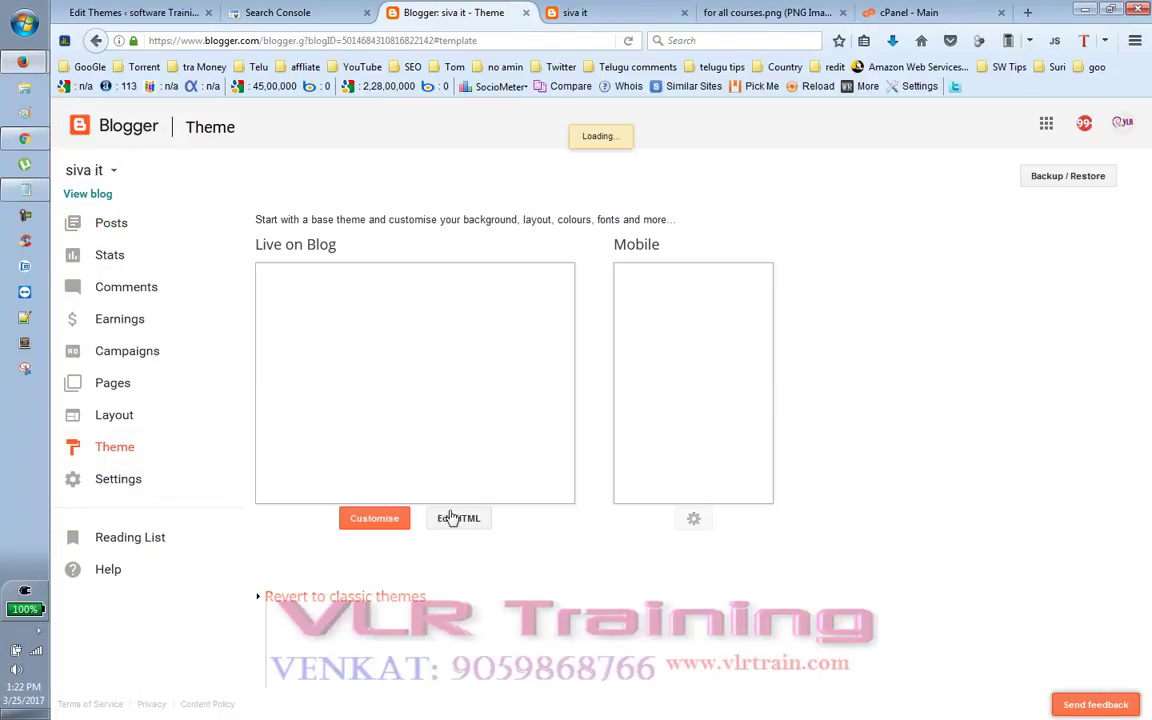
click(455, 446)
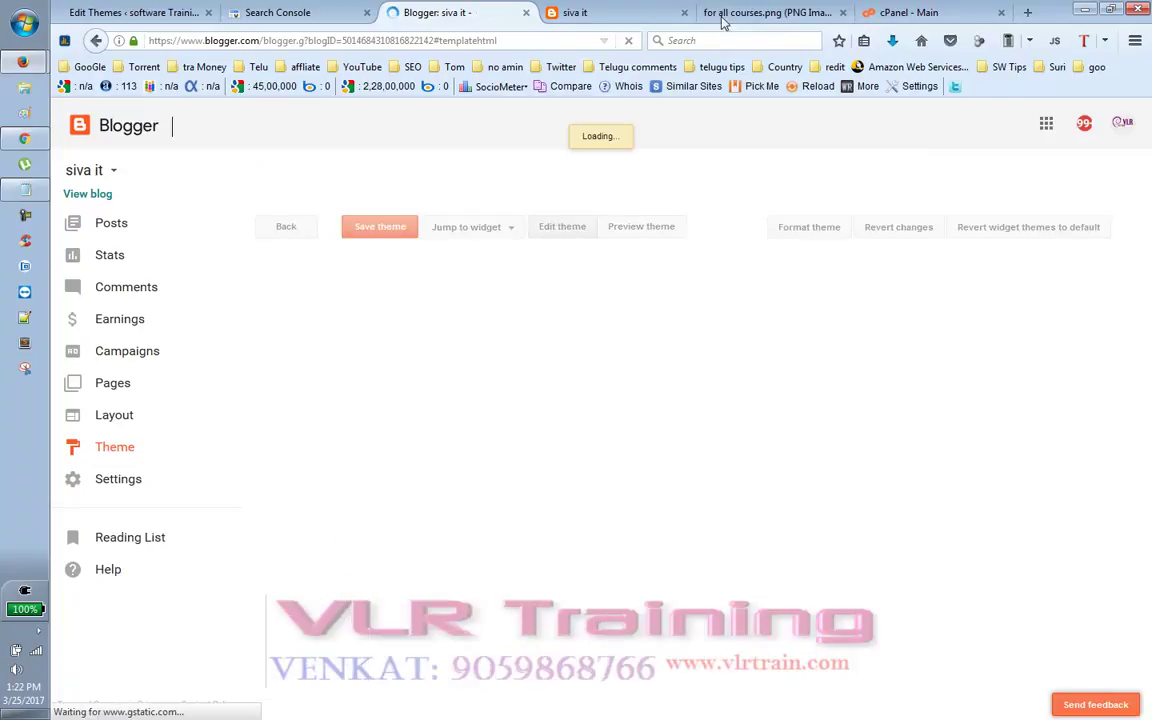
Step: Copy the web address of the live siva it blog from its browser tab
click(286, 18)
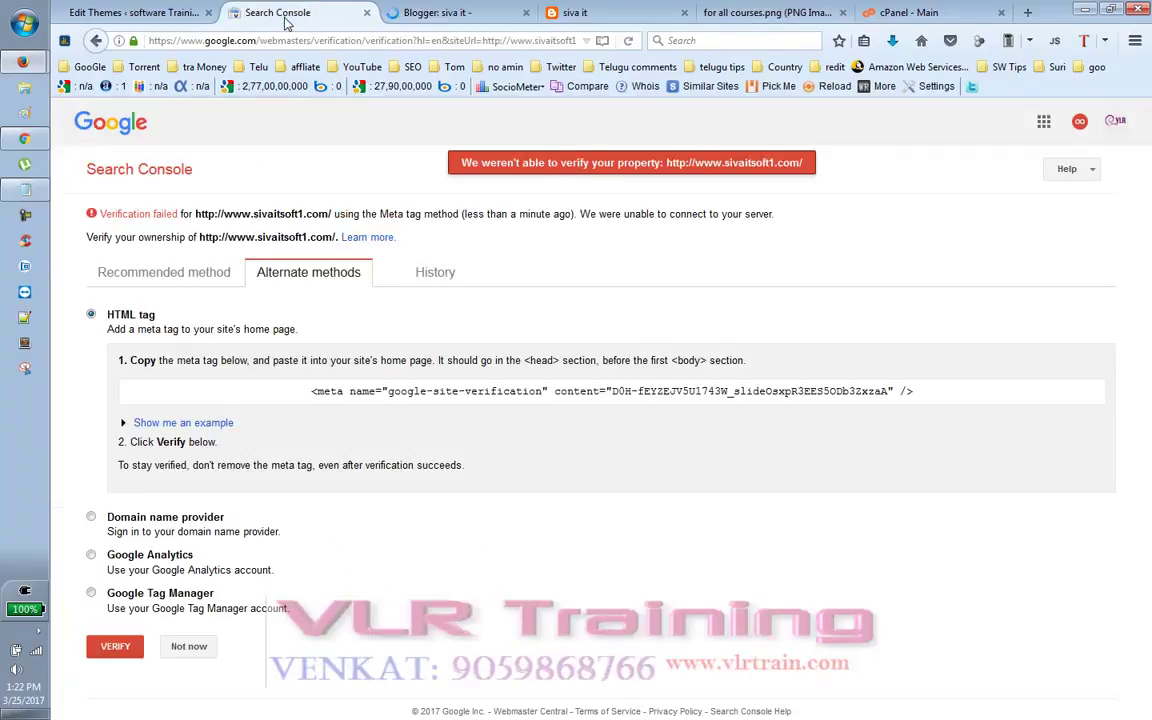
click(570, 13)
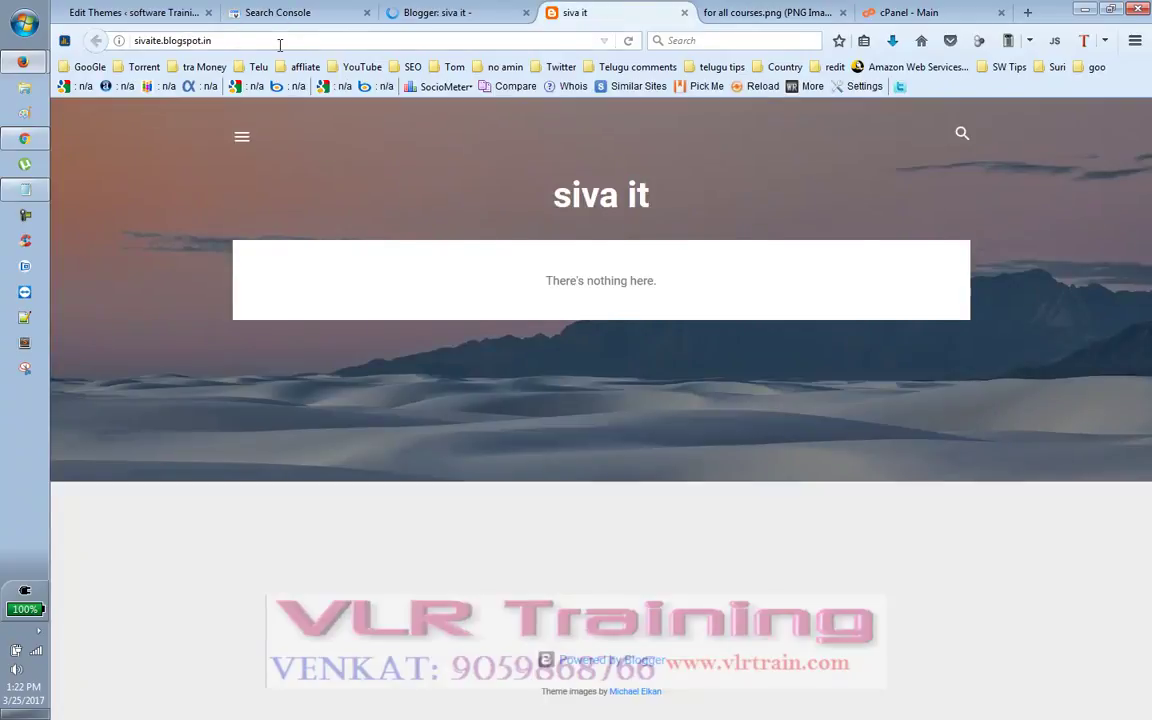
click(248, 40)
key(ctrl+c)
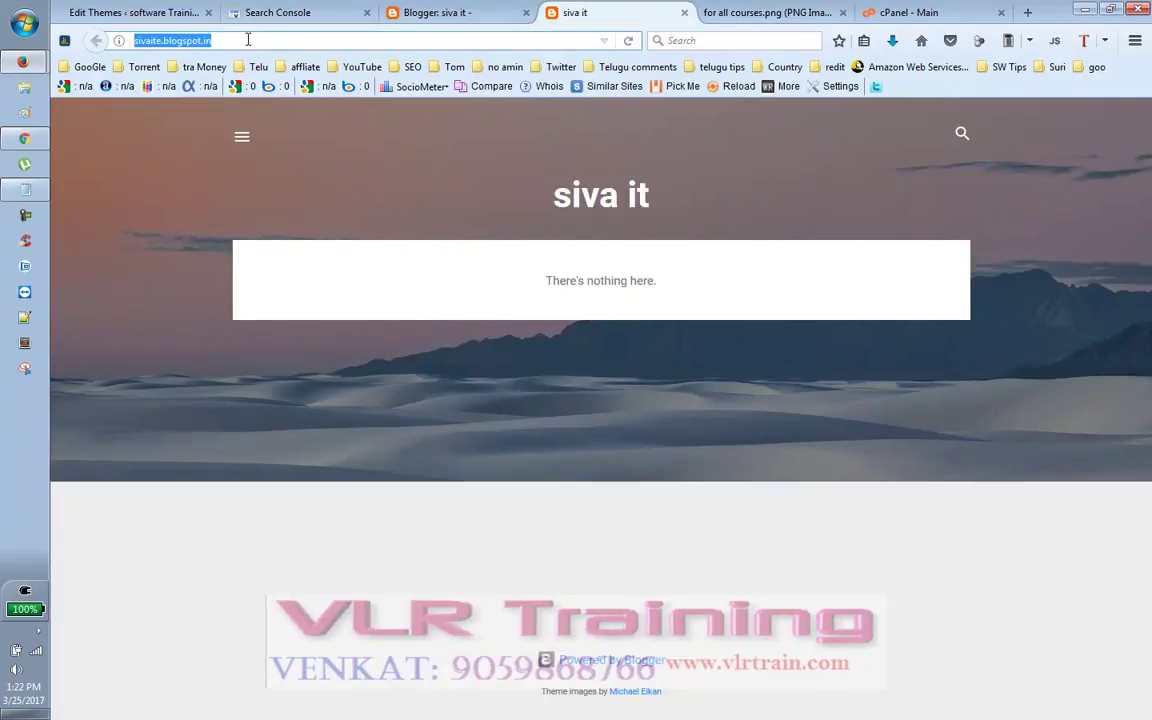
click(224, 14)
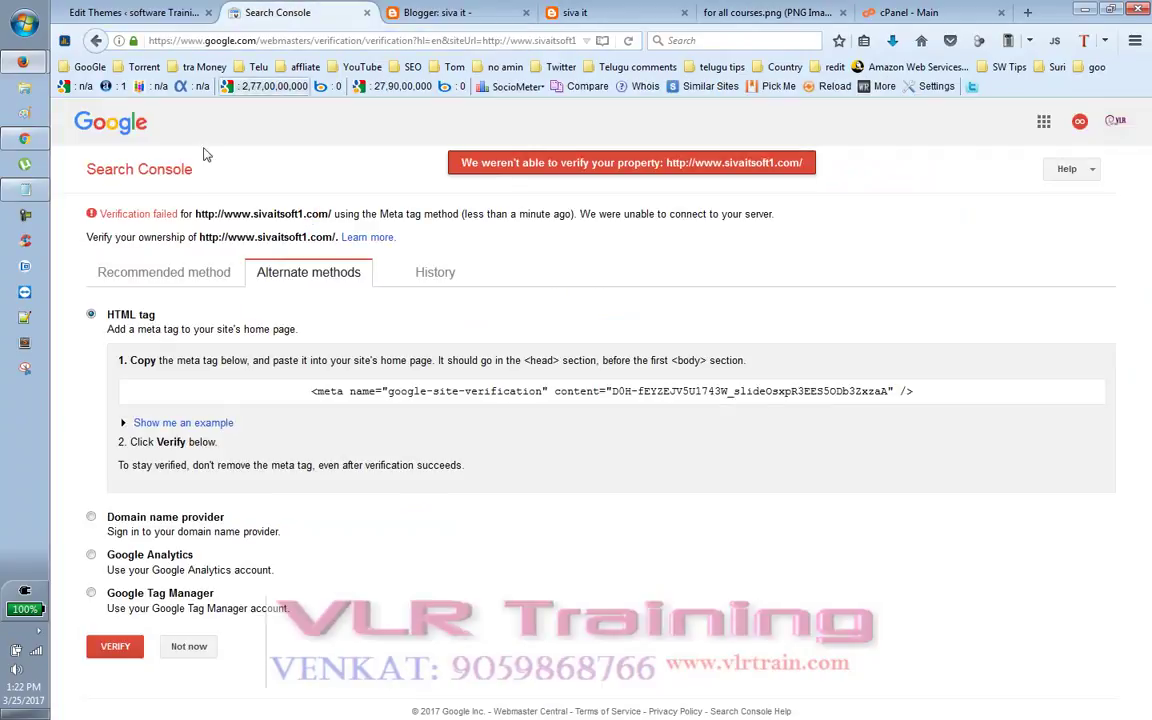
click(115, 135)
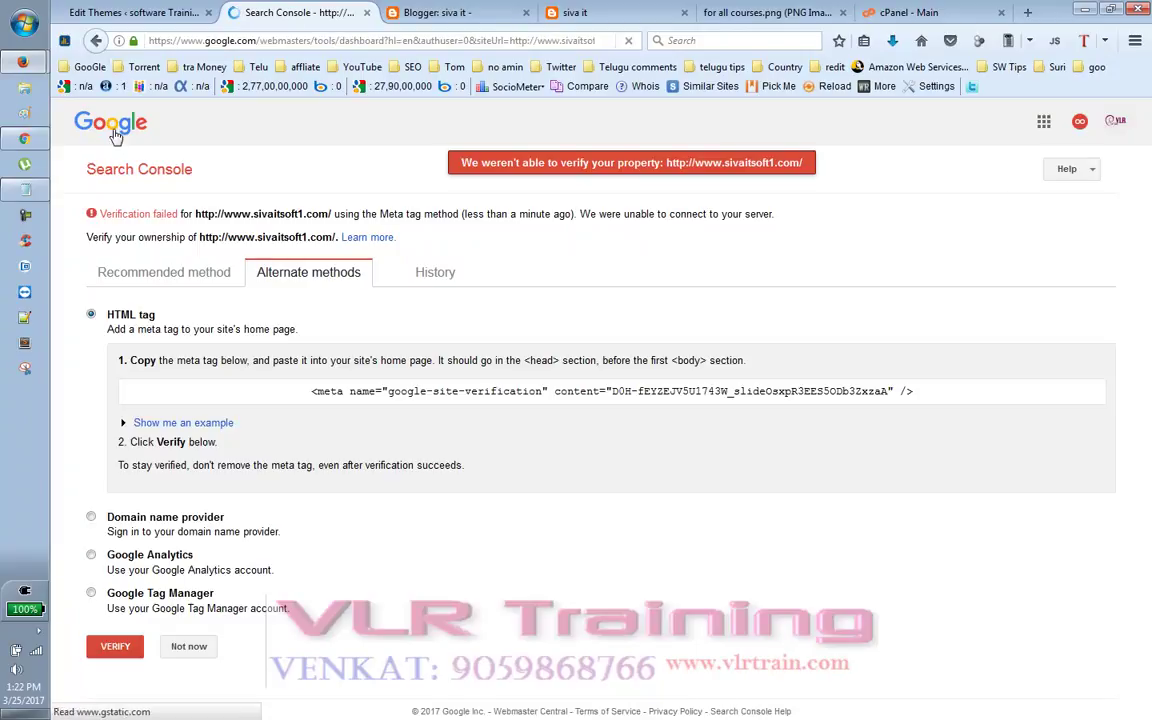
click(138, 174)
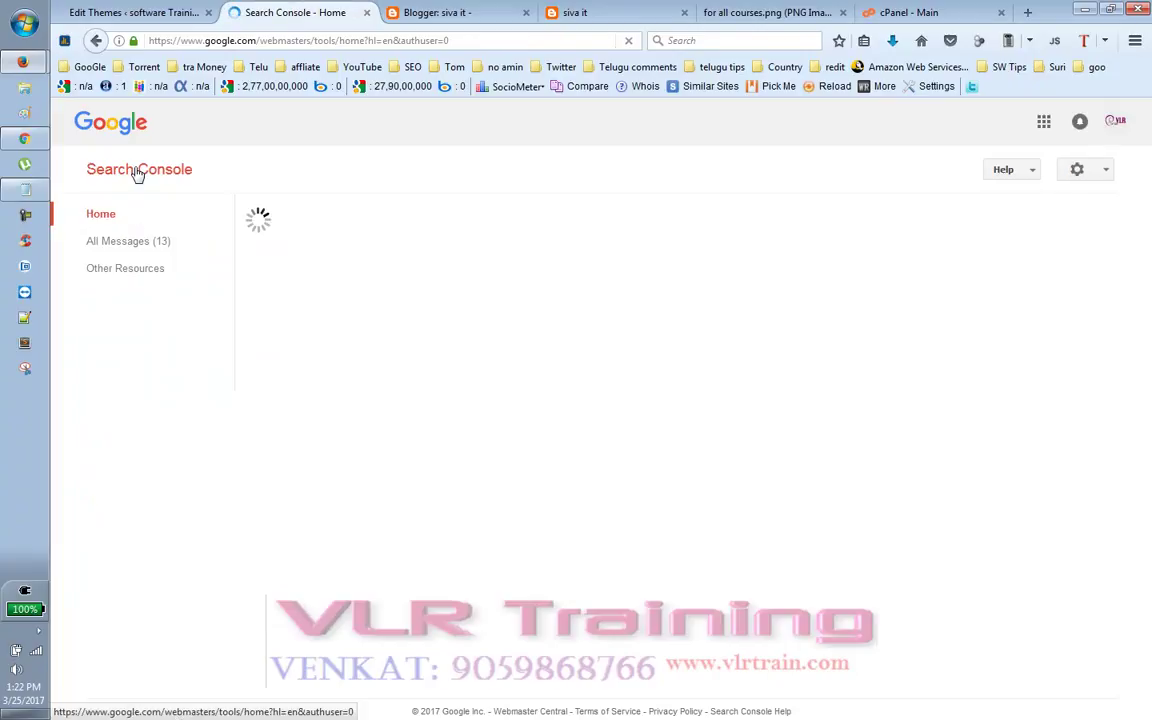
click(964, 231)
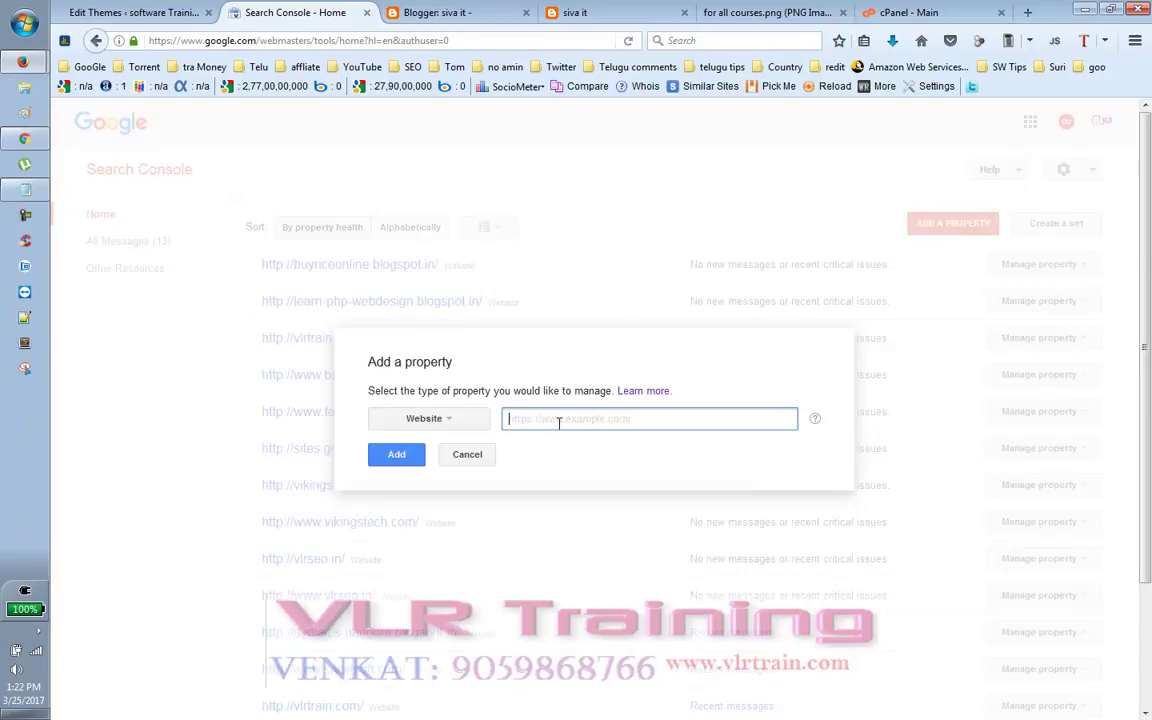
key(ctrl+v)
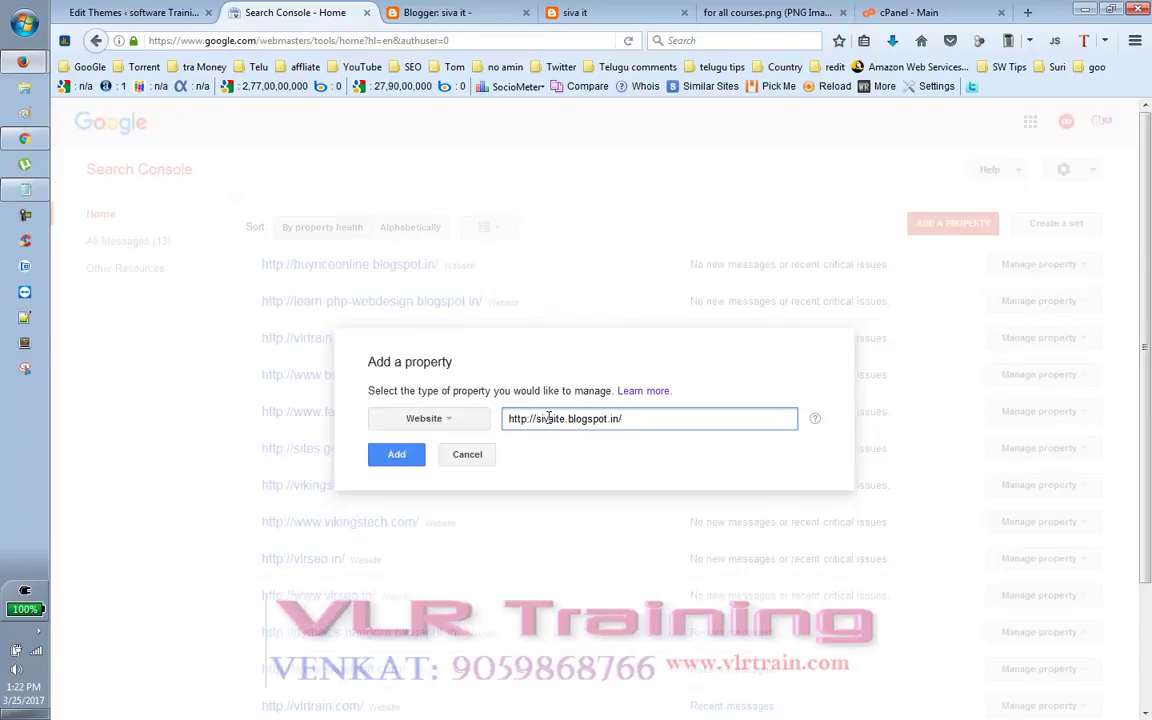
text(www.)
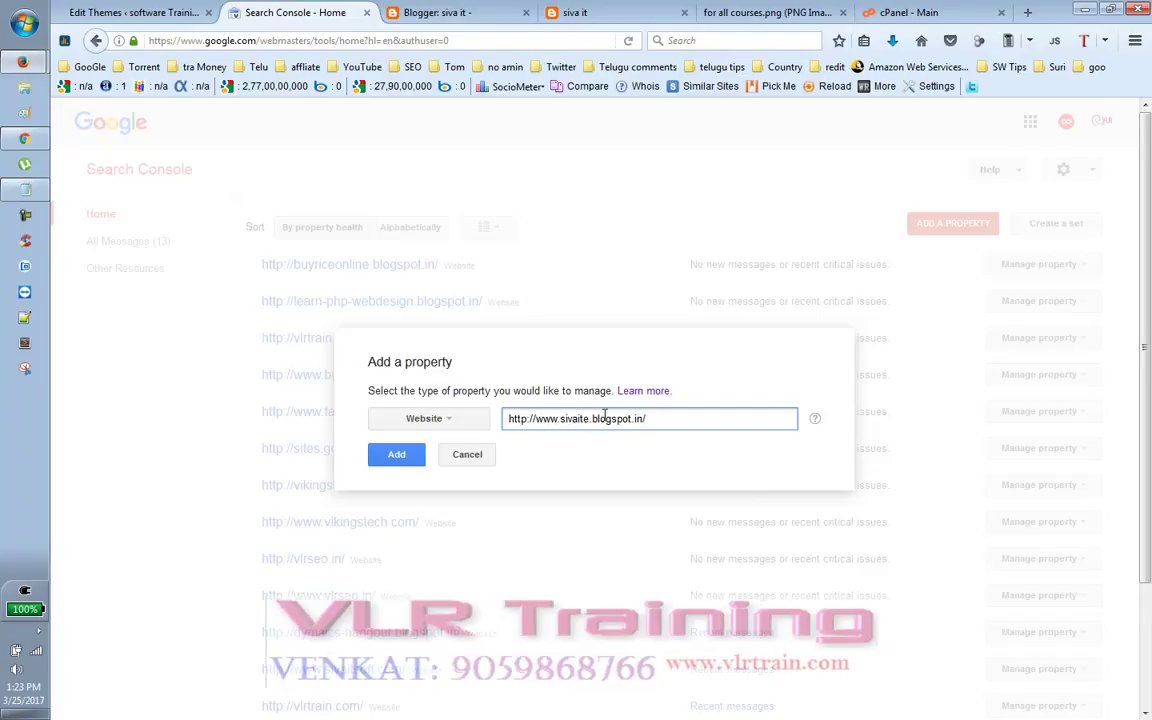
click(405, 456)
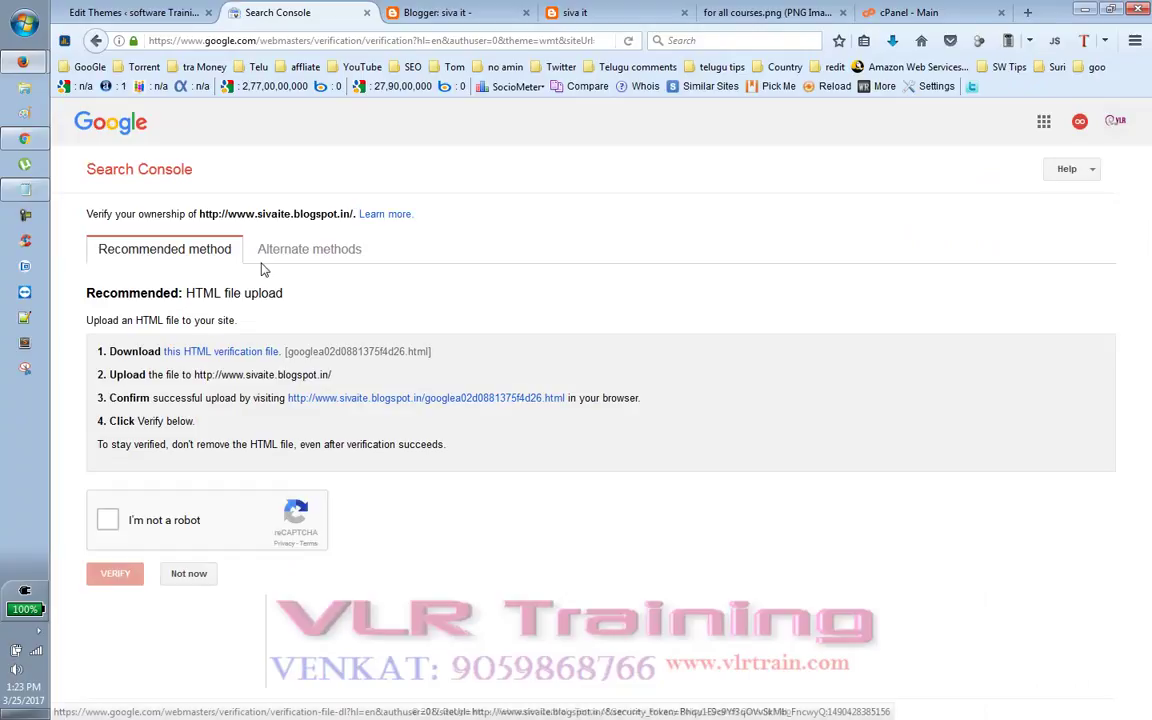
Step: Choose the HTML tag alternate method for the new property and copy its complete google-site-verification meta tag
click(291, 257)
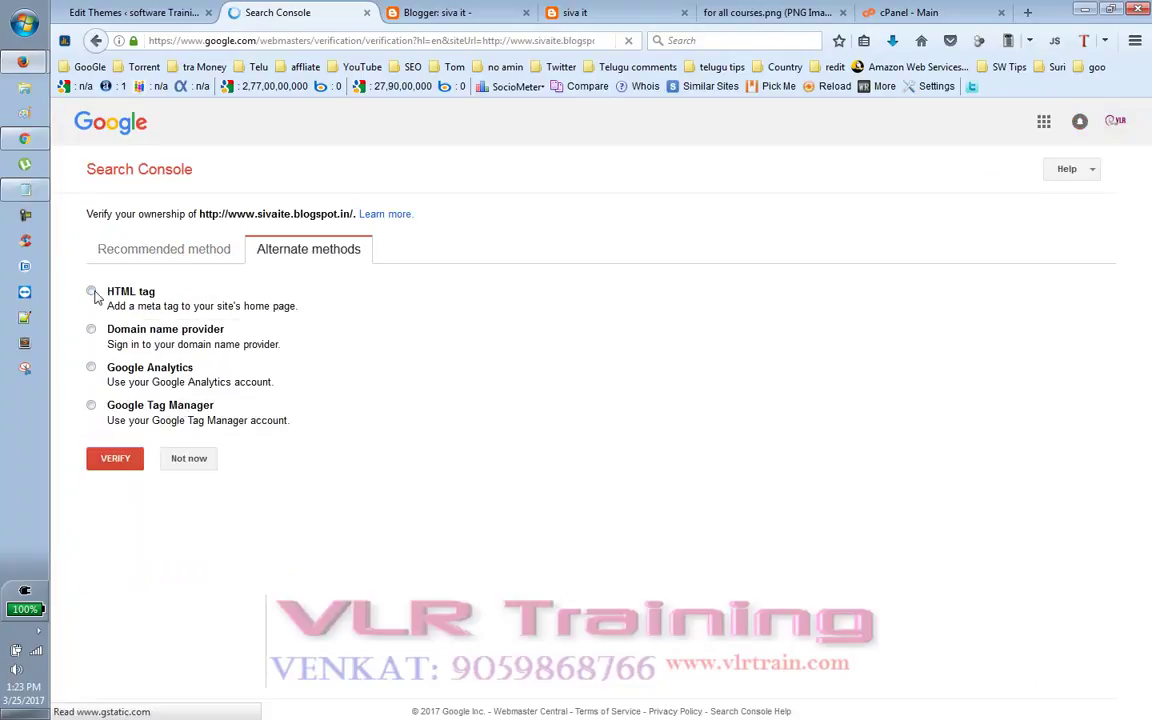
click(92, 291)
drag(311, 369, 932, 373)
key(ctrl+c)
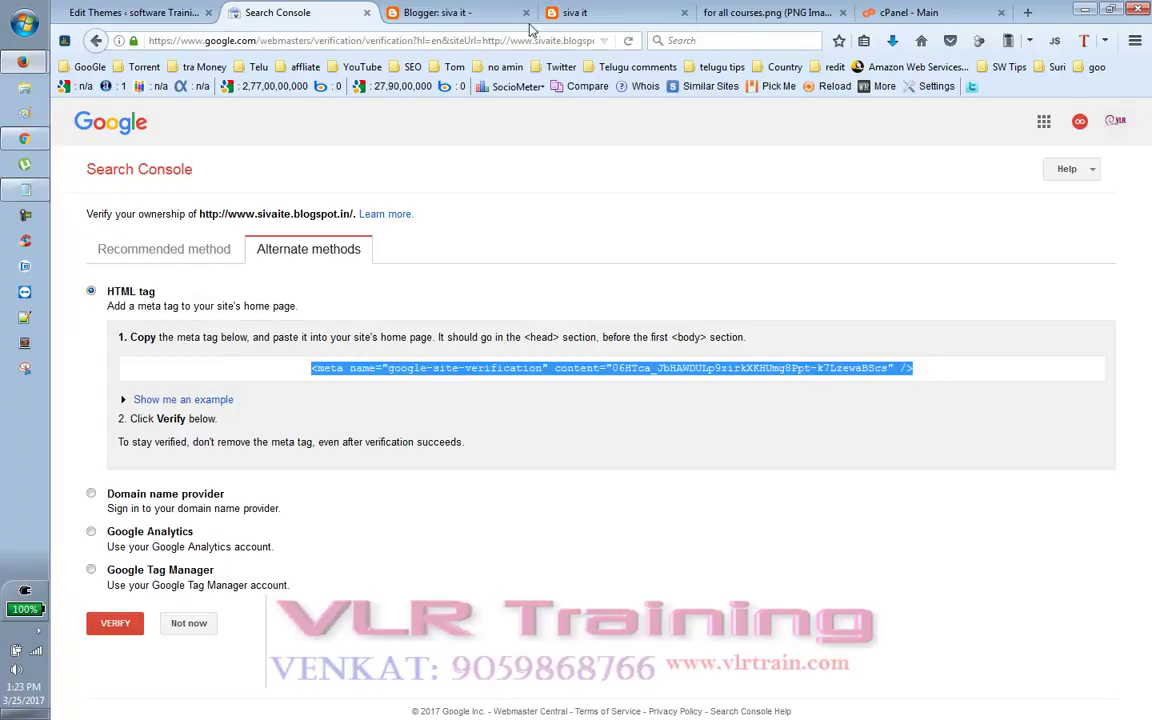
Step: Paste the google-site-verification meta tag on a new line below the siva it theme's opening head tag and save the theme
click(445, 14)
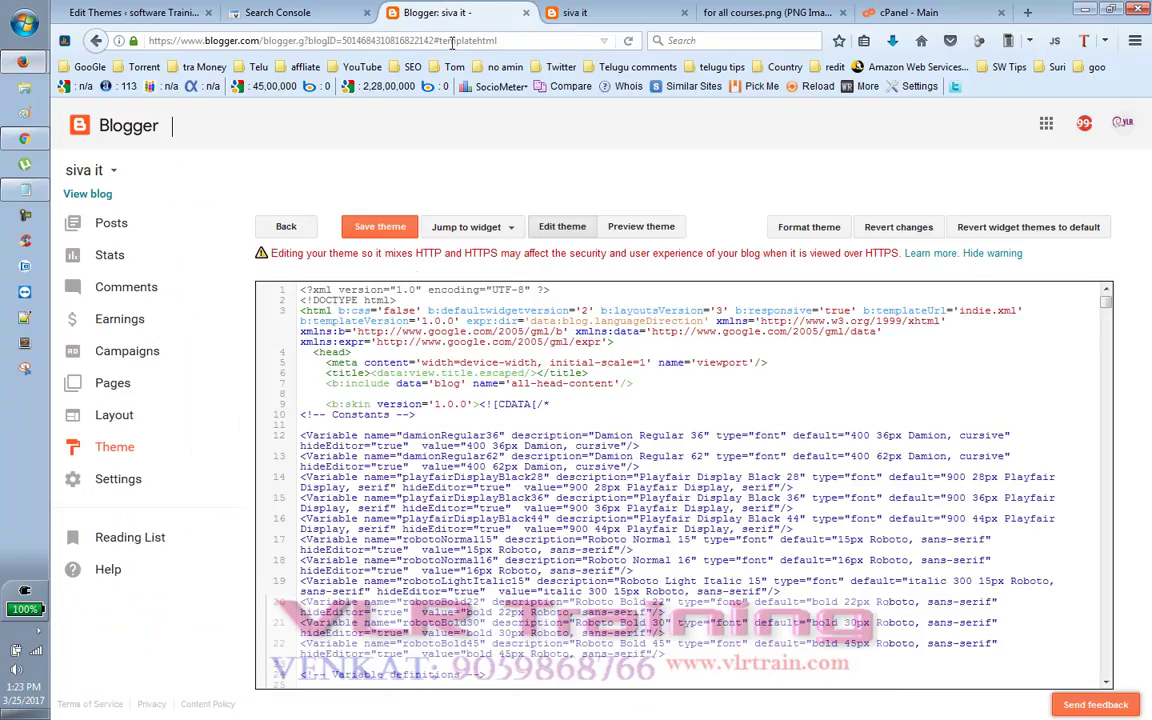
click(362, 354)
key(Return)
key(ctrl+v)
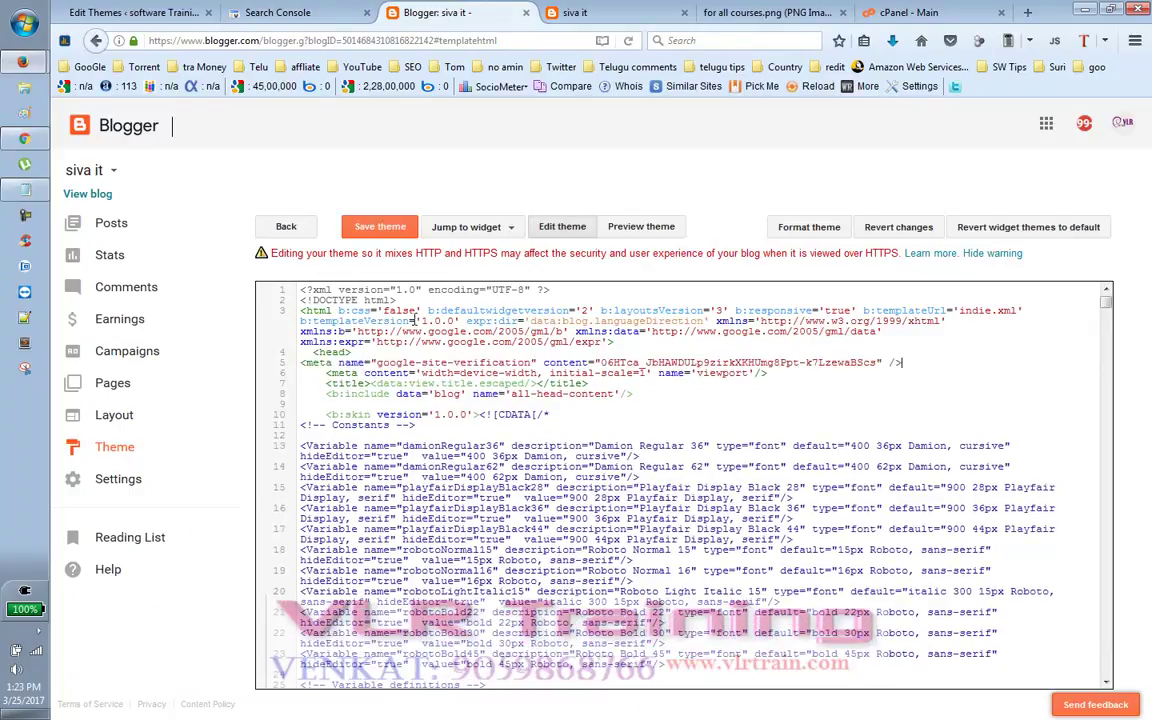
click(388, 228)
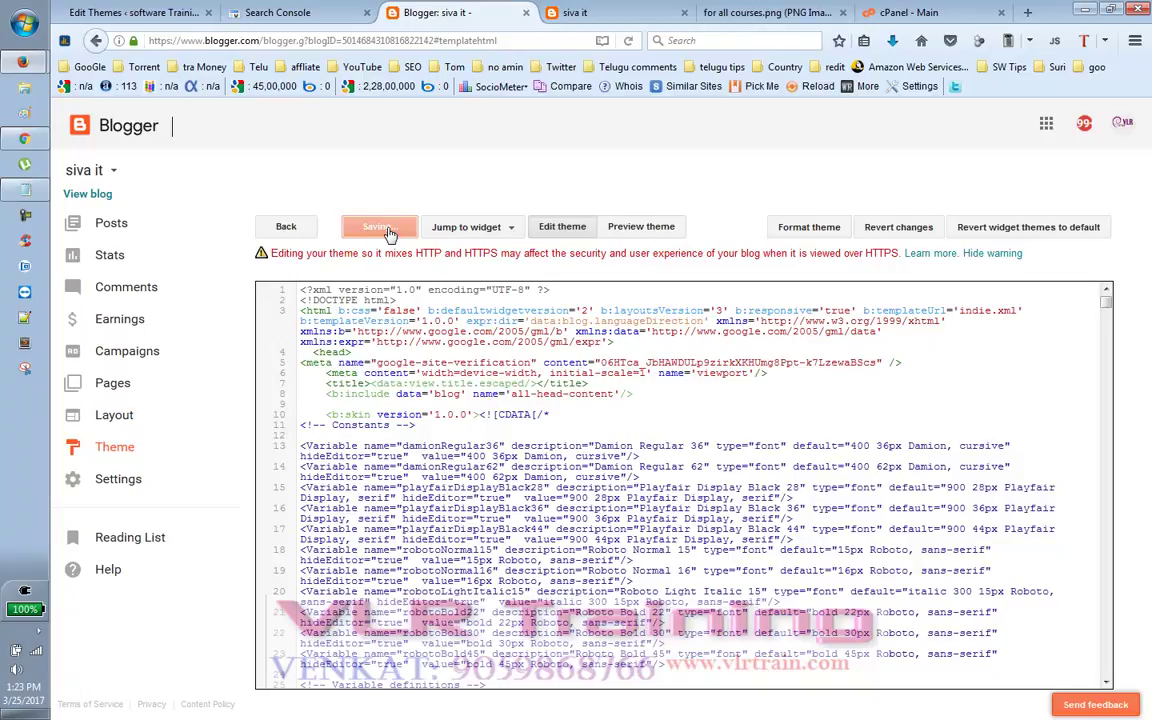
click(293, 15)
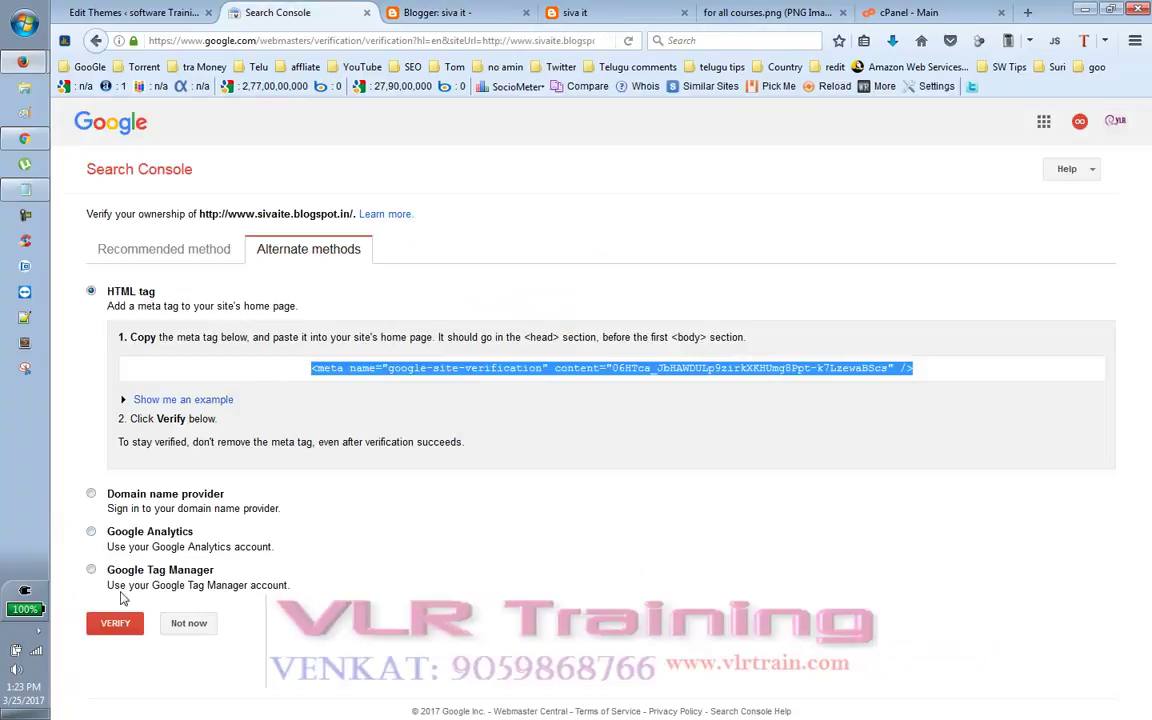
click(115, 623)
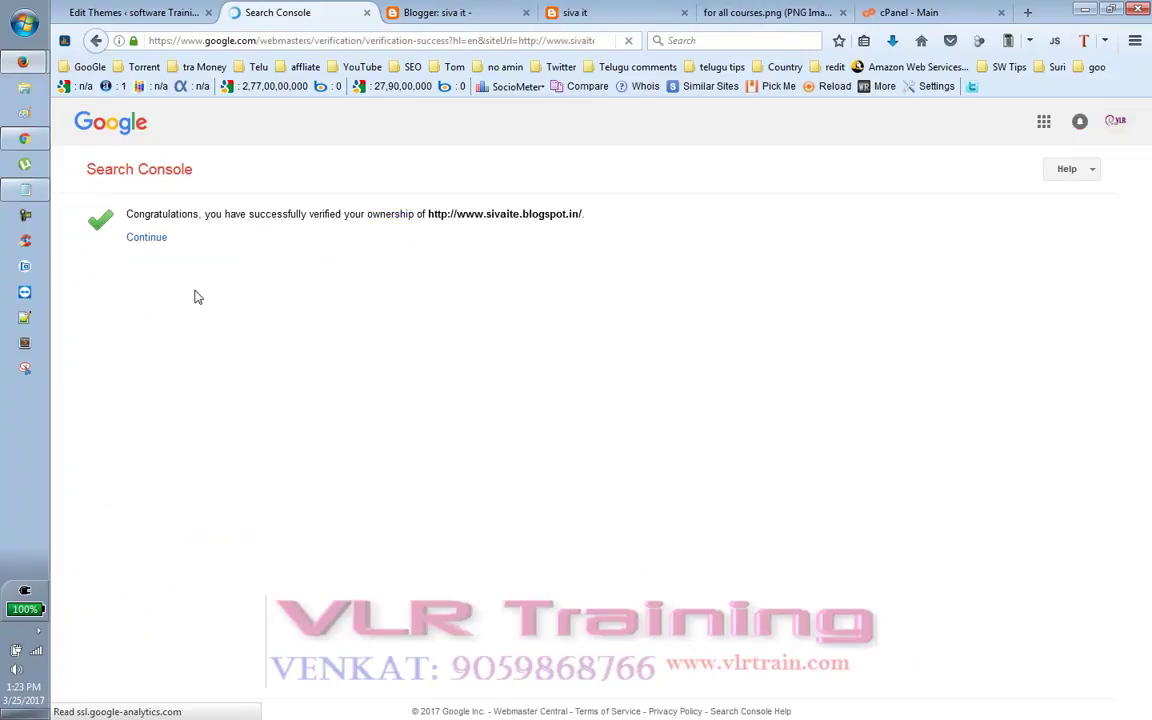
click(150, 242)
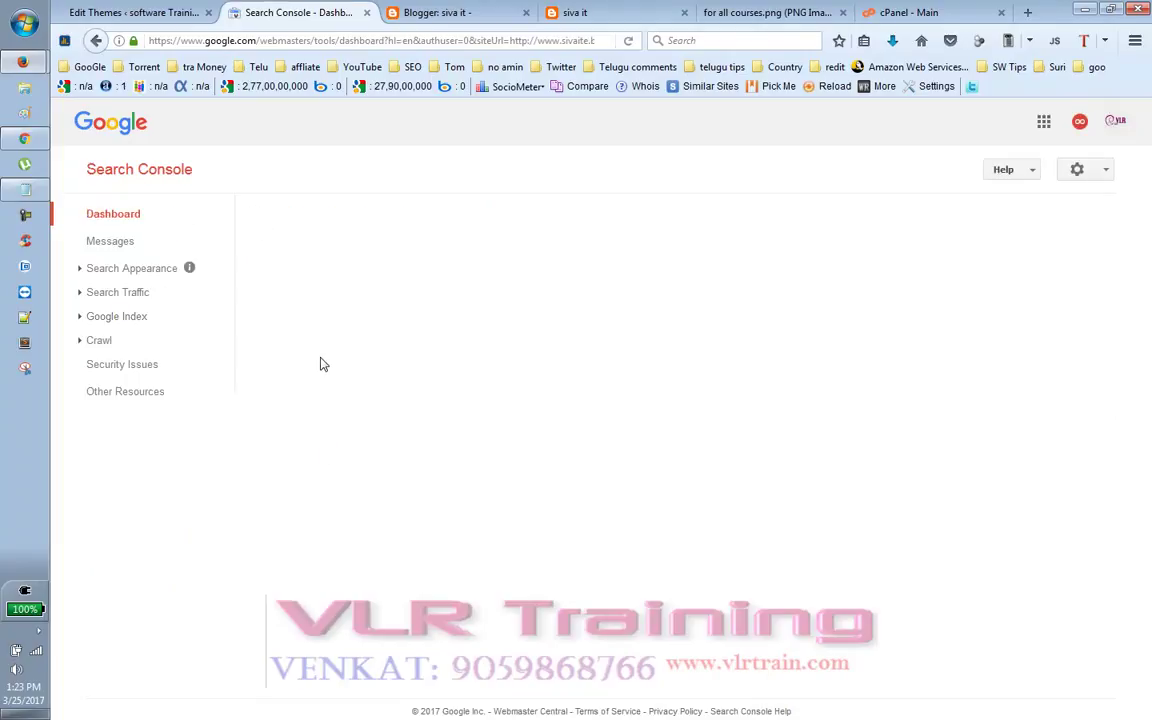
click(110, 242)
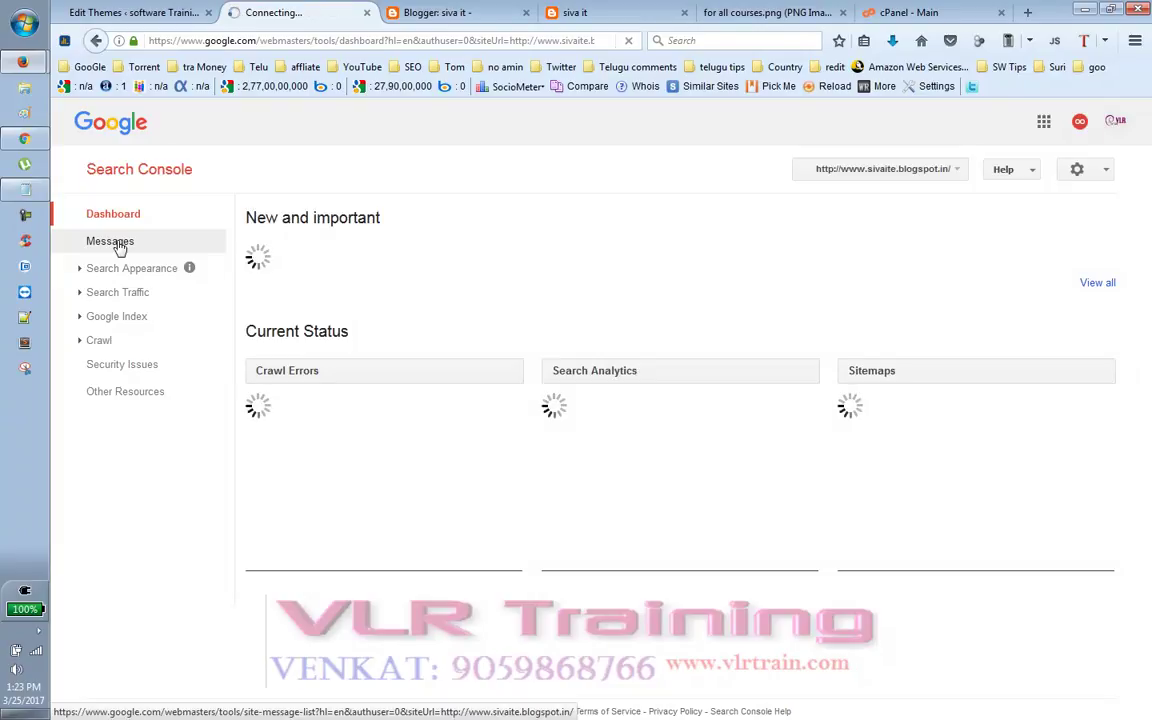